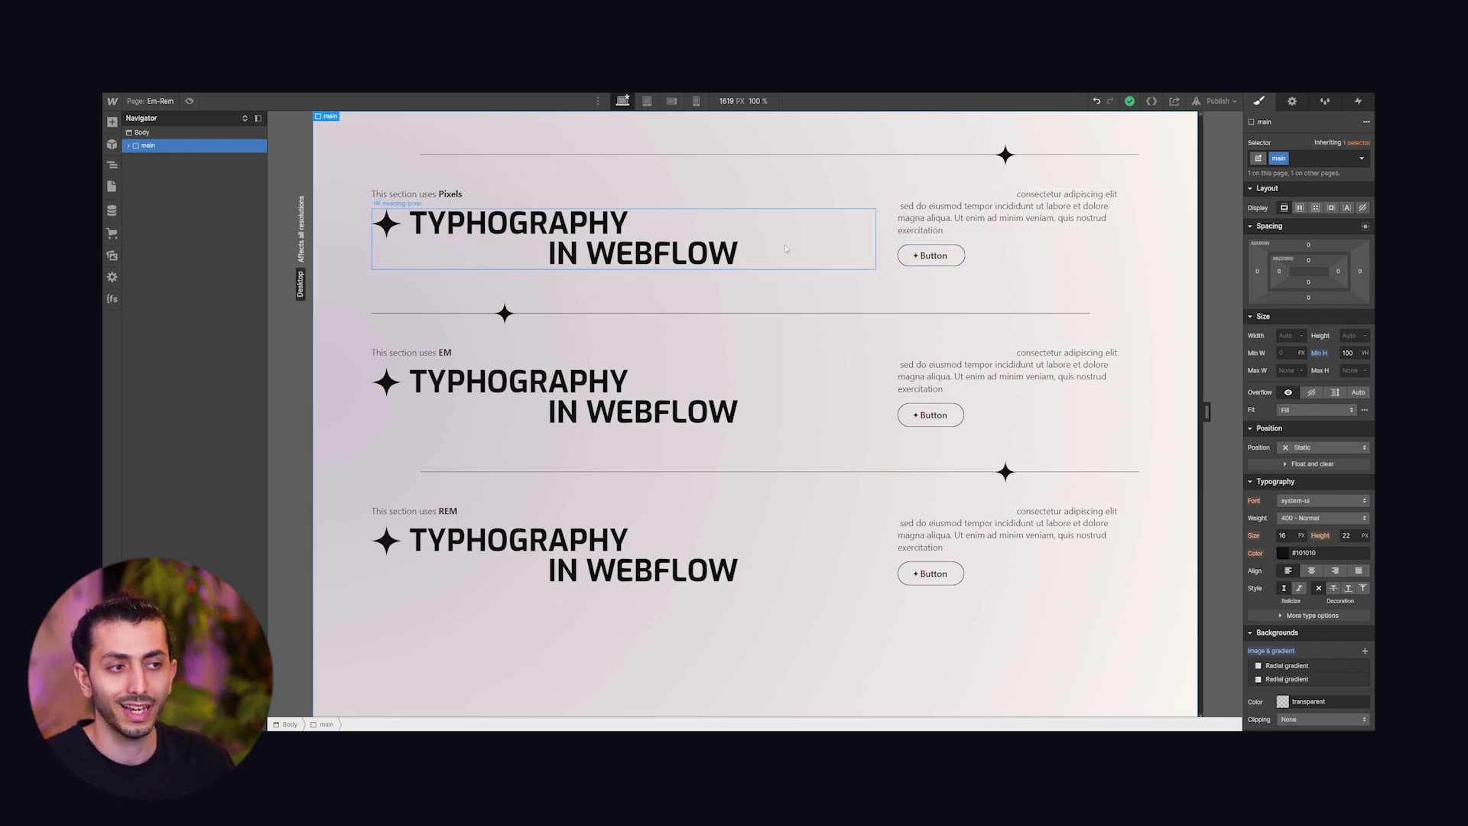
Resize the canvas narrower and wider to test the three typography sections, ending at 1687 px.
{"action": "left_click_drag", "start_coordinate": [1207, 413], "coordinate": [1051, 402]}
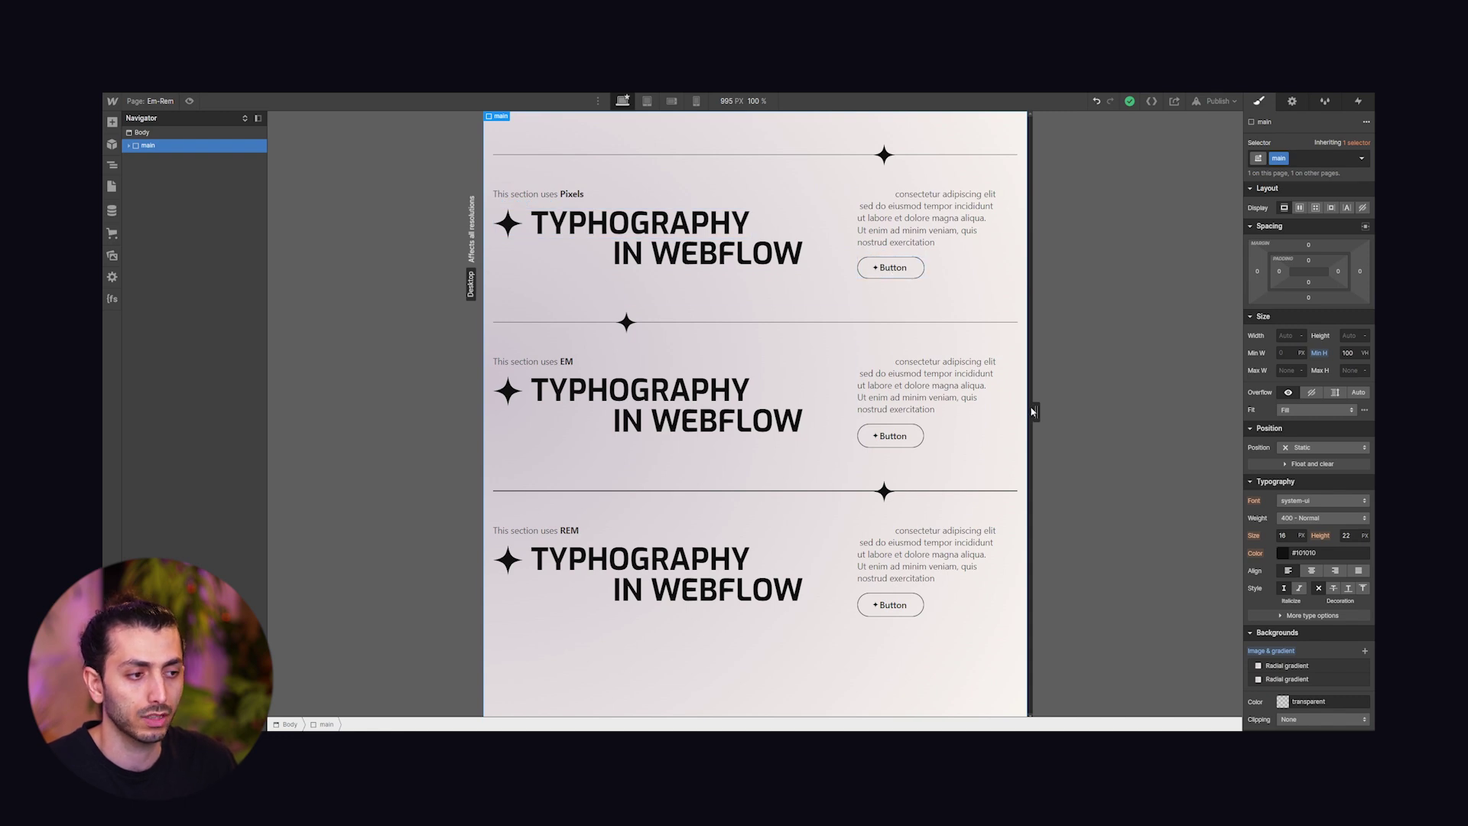
{"action": "left_click_drag", "start_coordinate": [1037, 412], "coordinate": [1225, 412]}
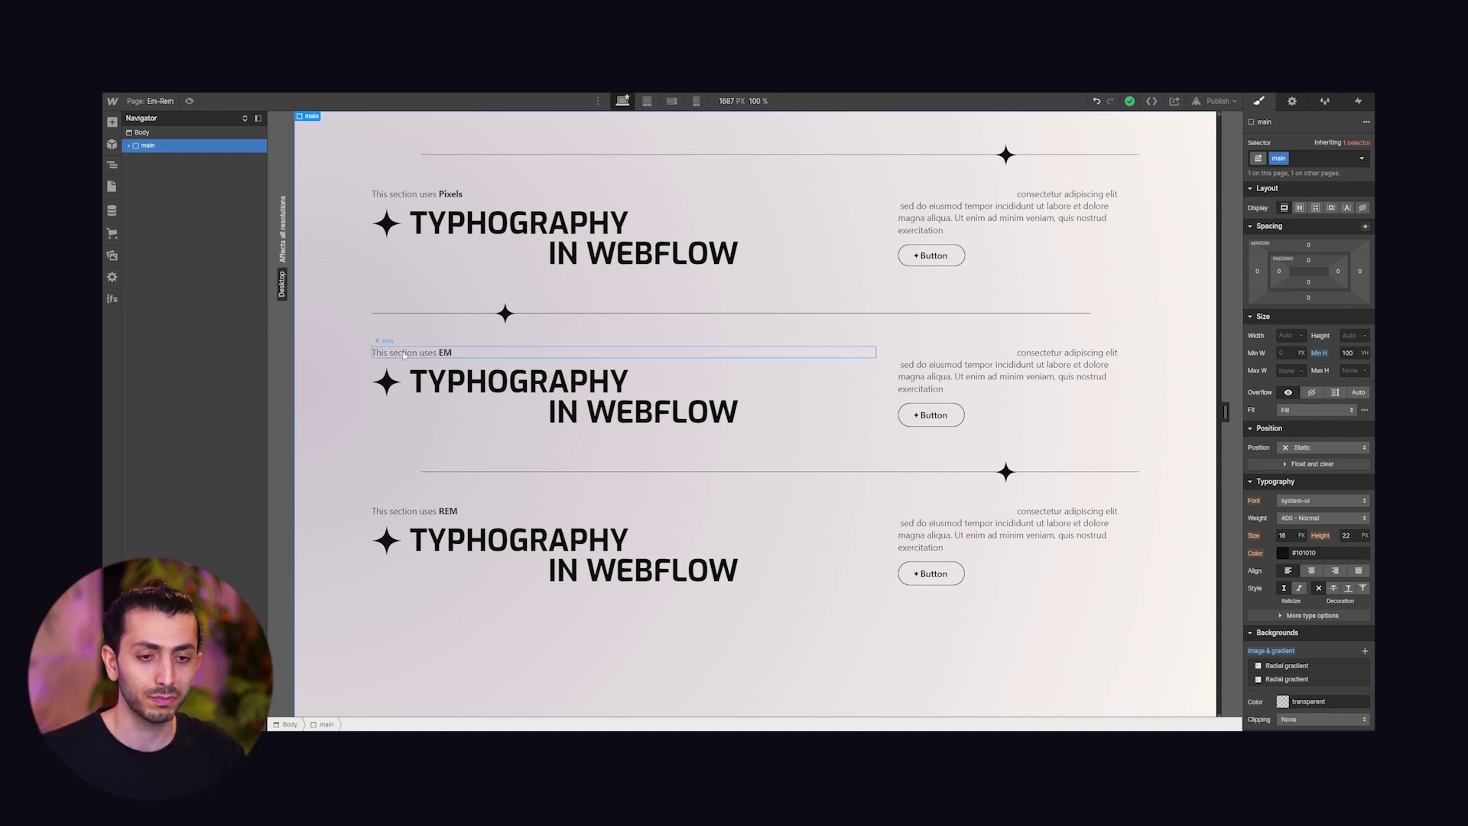
{"action": "left_click", "coordinate": [439, 406]}
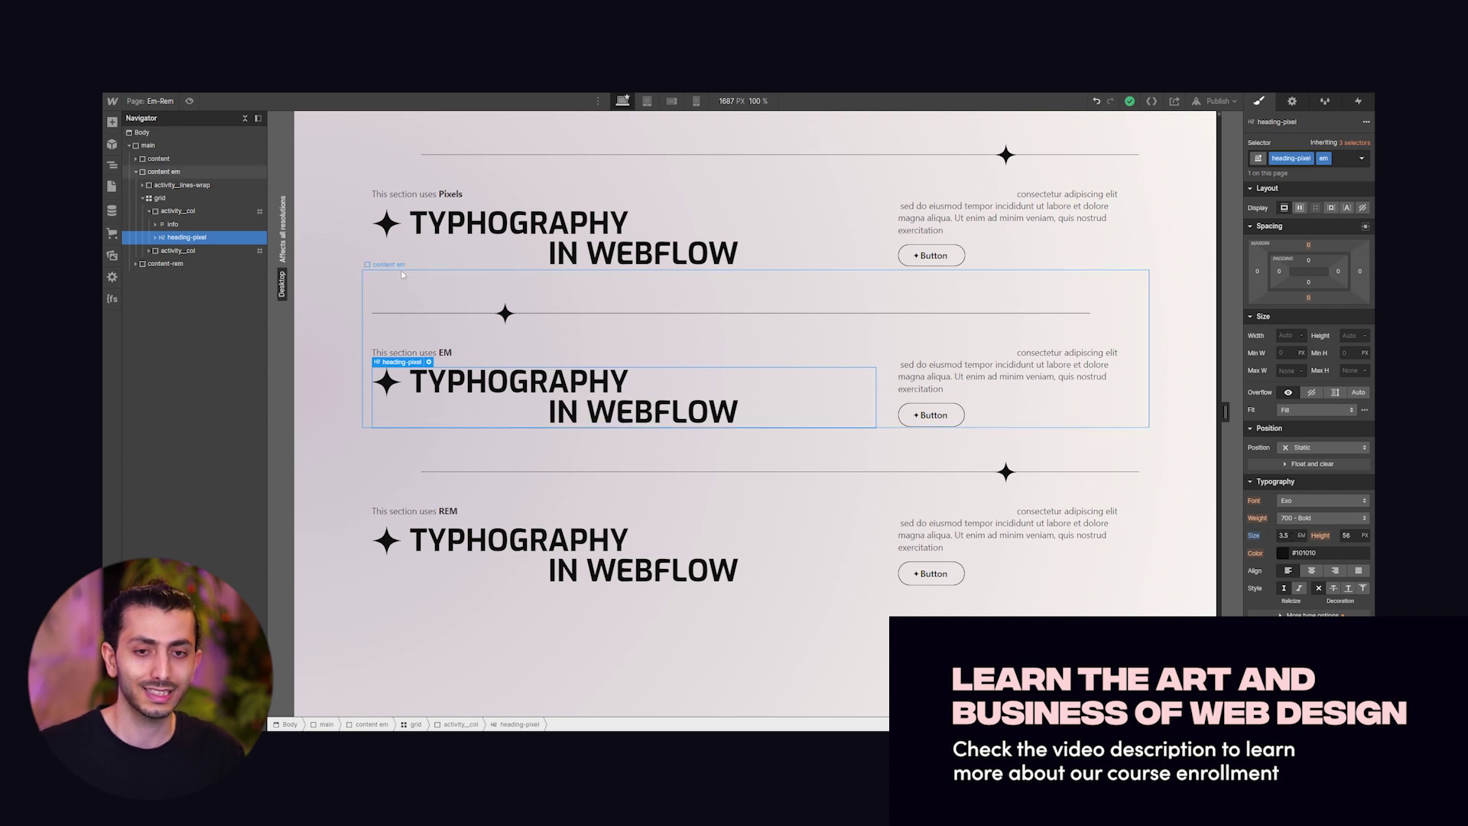
{"action": "left_click", "coordinate": [177, 210]}
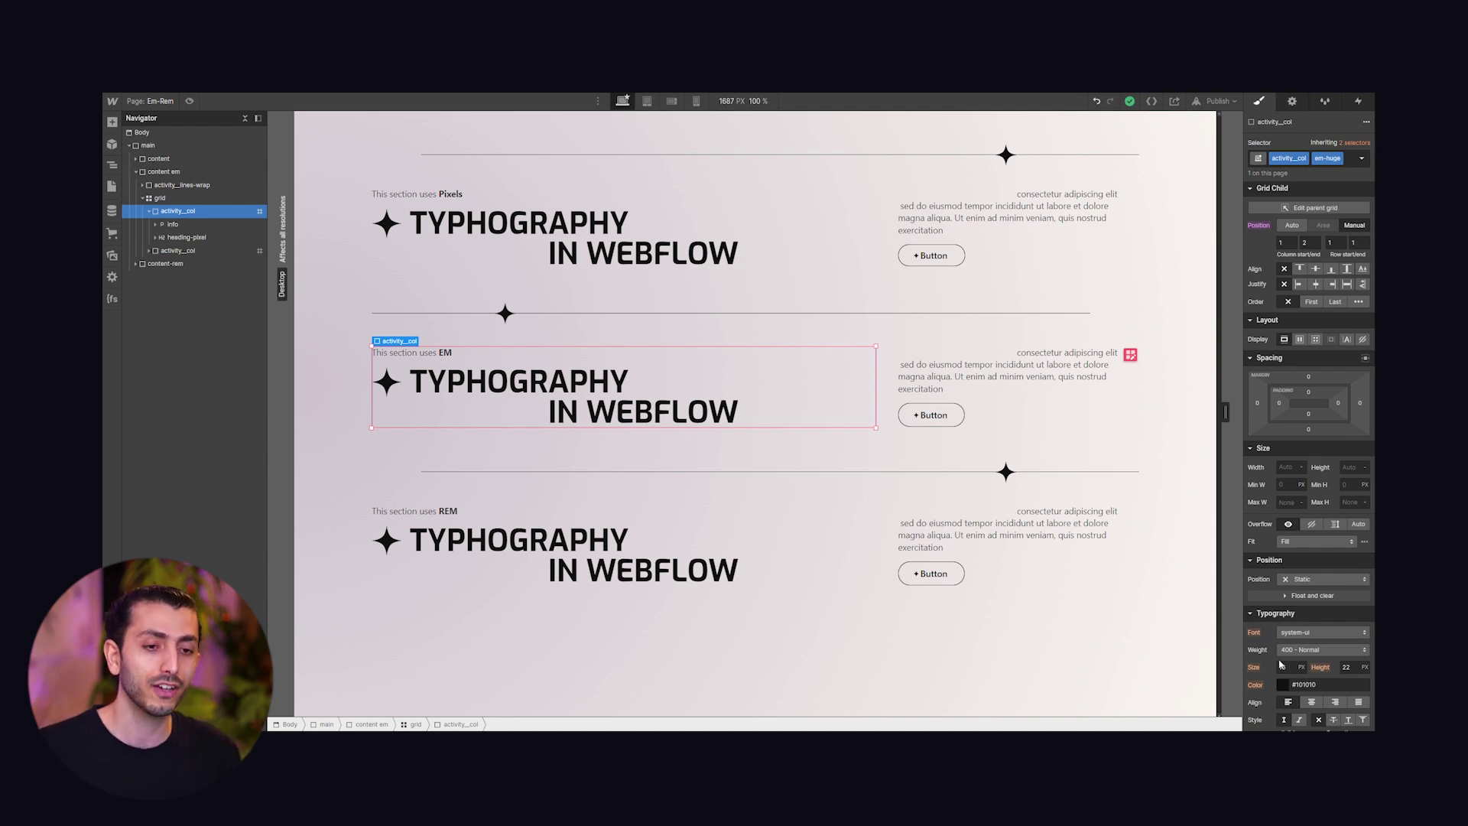
{"action": "left_click", "coordinate": [673, 257]}
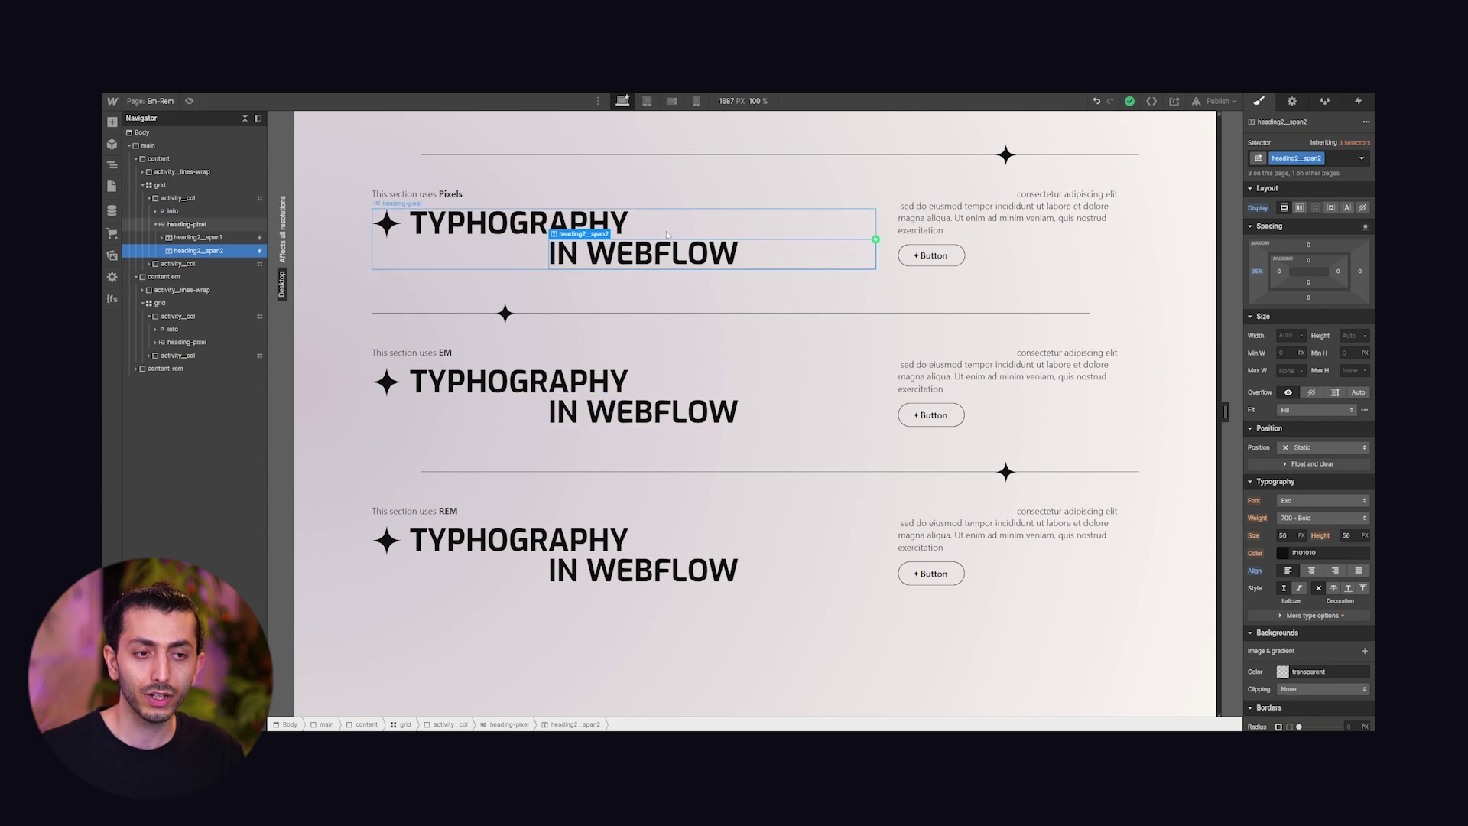
{"action": "left_click", "coordinate": [662, 413]}
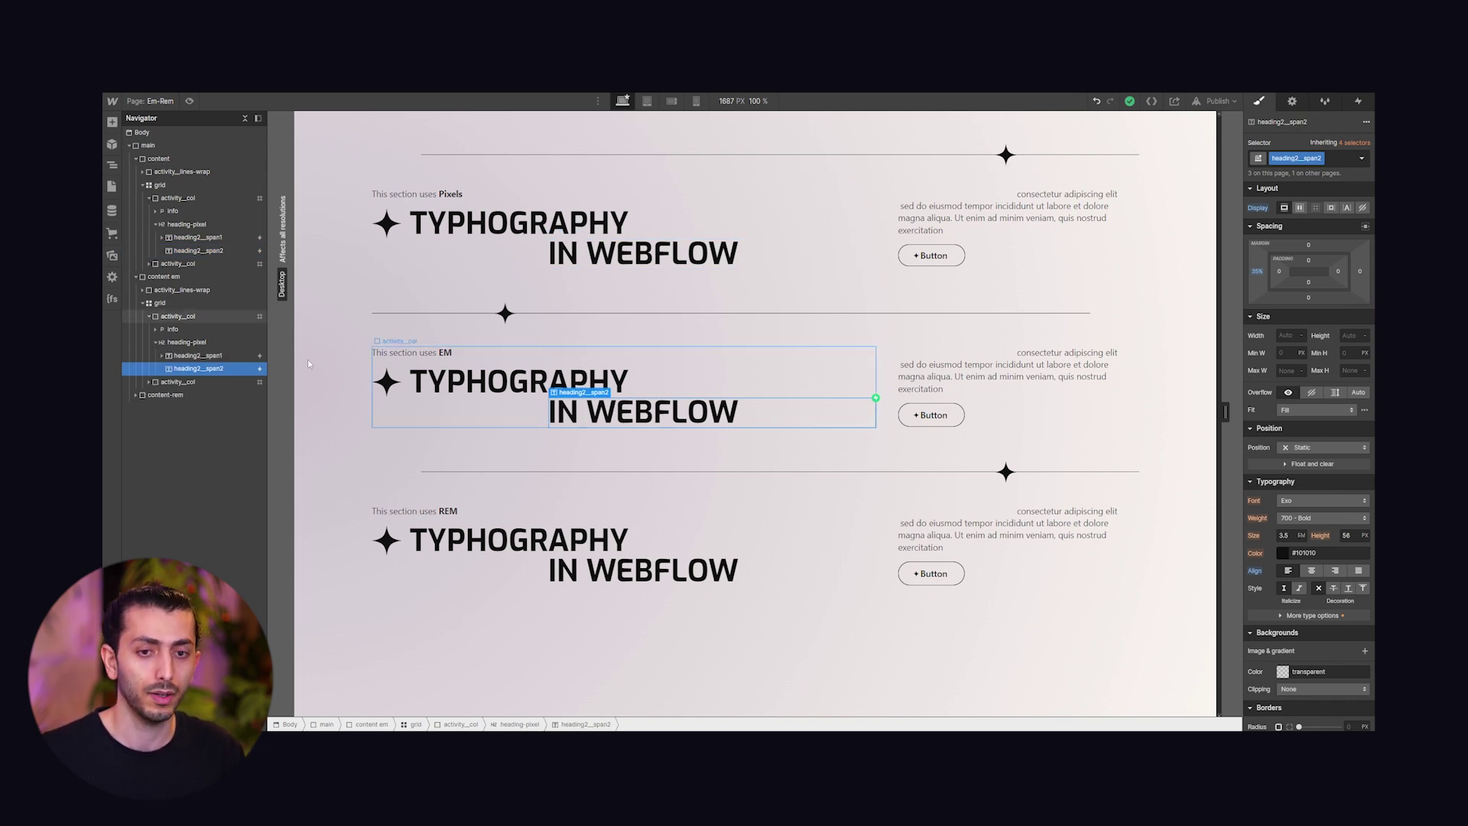
{"action": "left_click", "coordinate": [432, 401]}
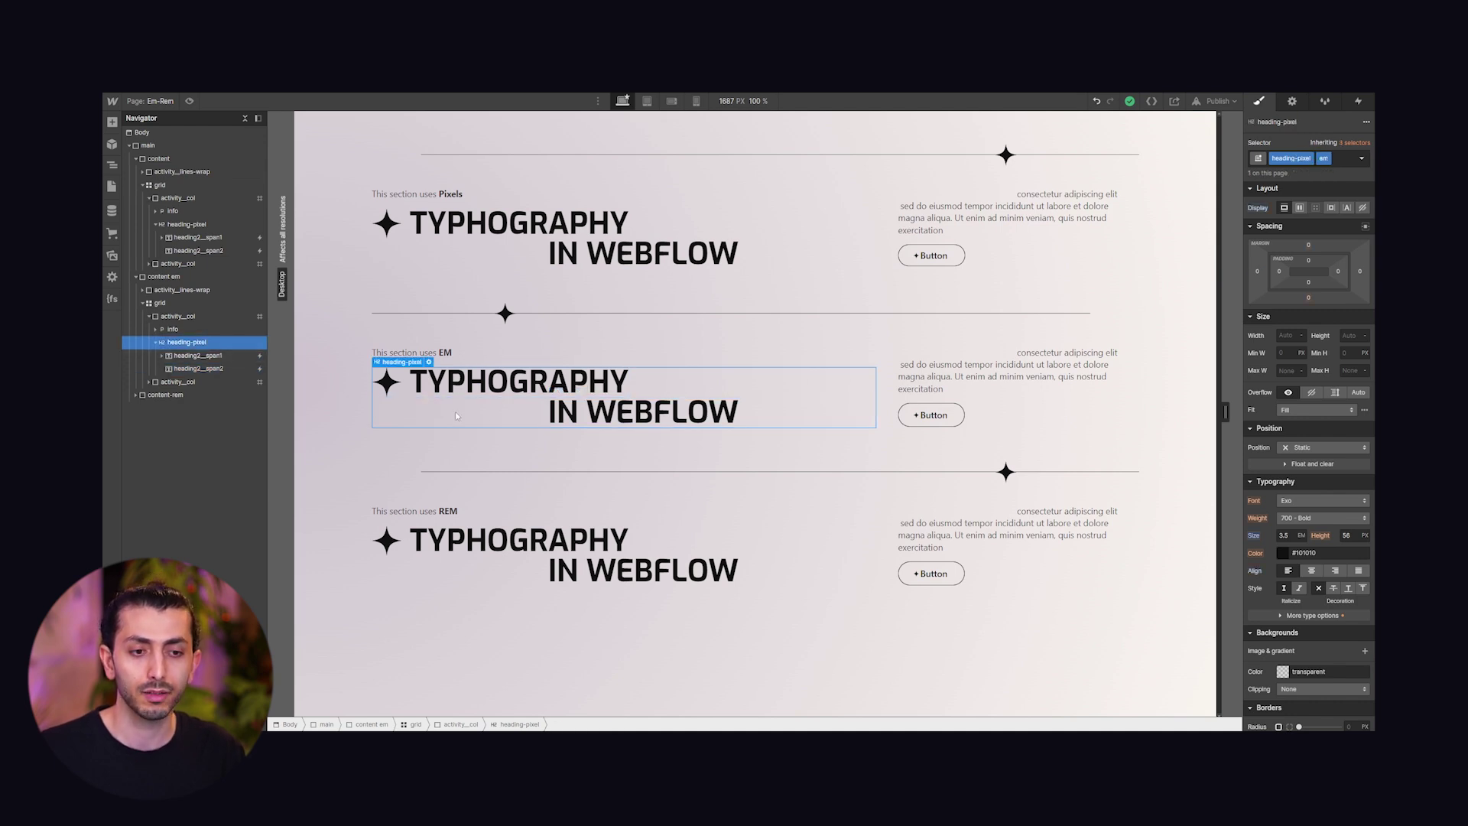
{"action": "left_click", "coordinate": [156, 342]}
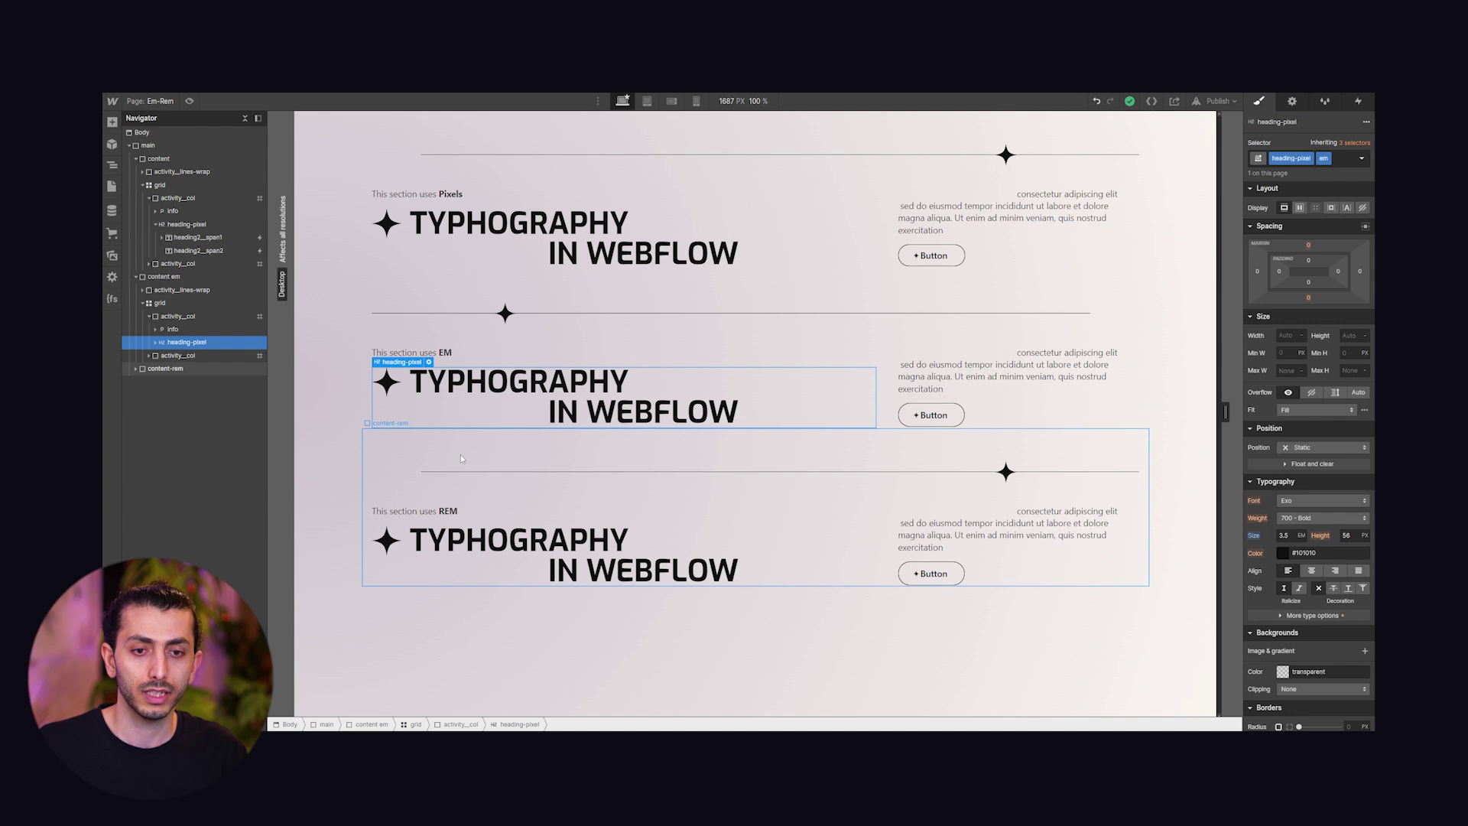
{"action": "left_click", "coordinate": [159, 303]}
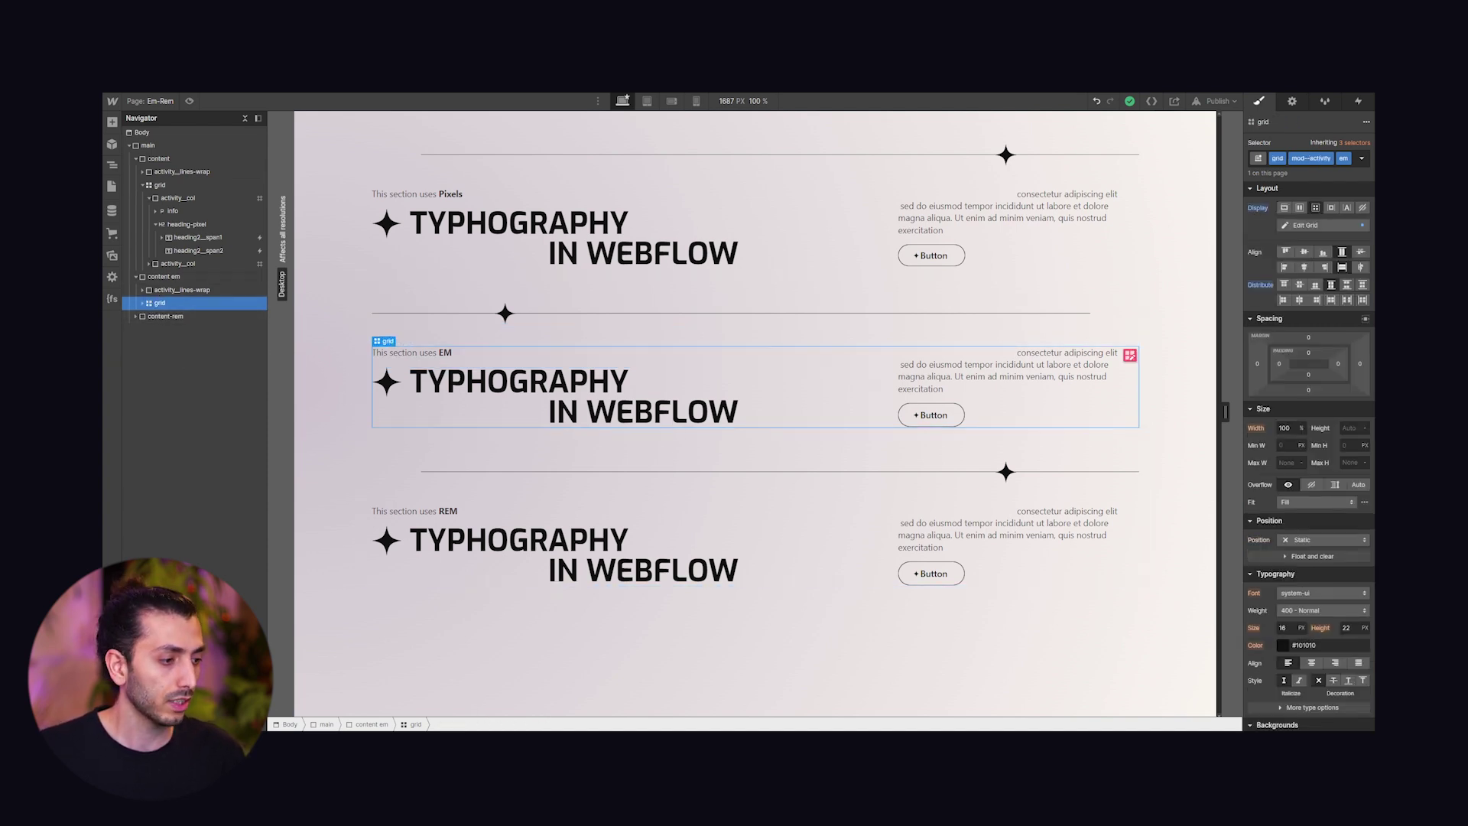
Set the EM grid's text size to 1.2em, keeping the IN WEBFLOW line at 3.5 em.
{"action": "left_click", "coordinate": [1284, 628]}
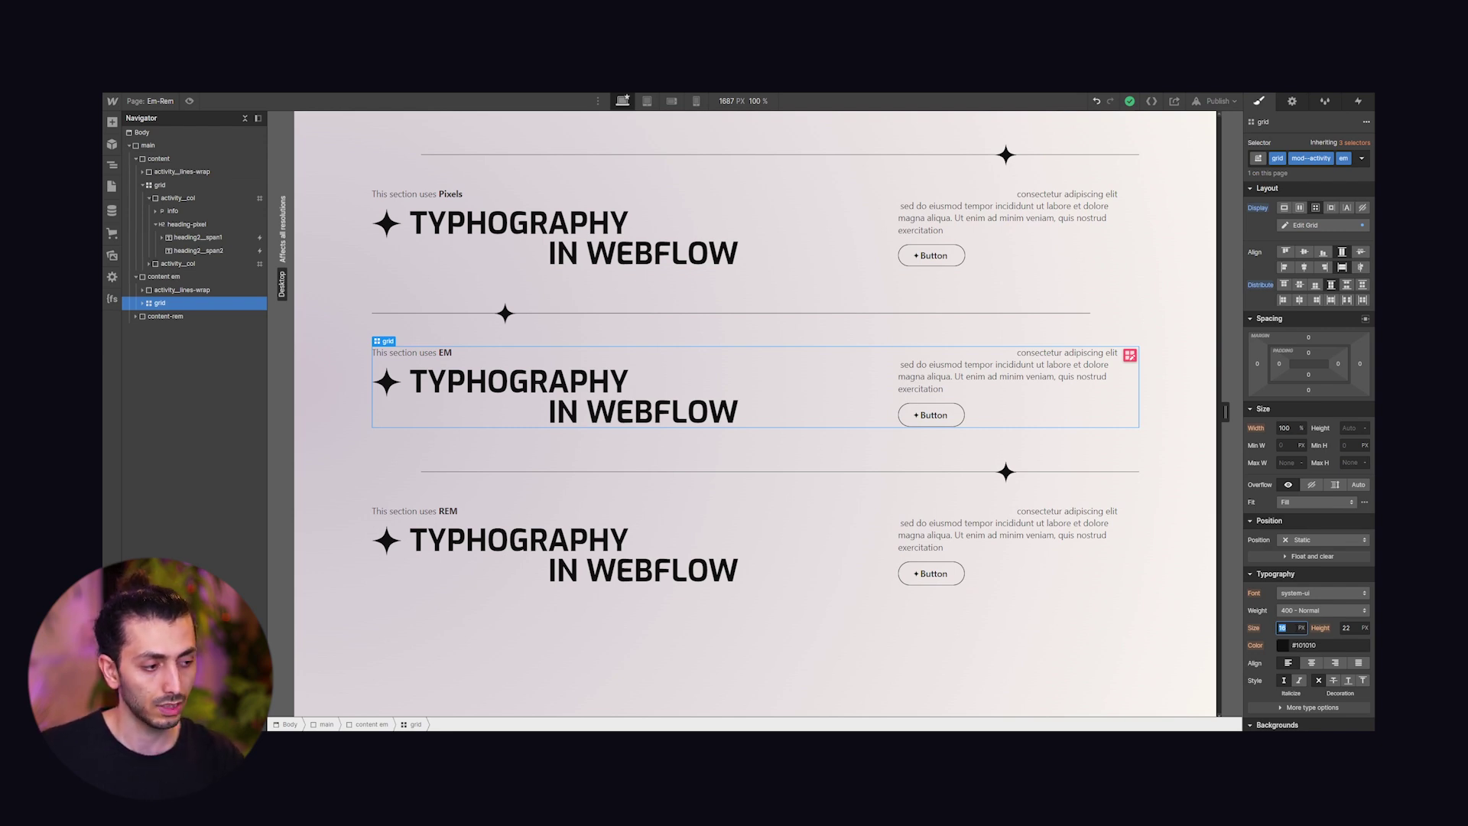
{"action": "type", "text": "1.2em"}
{"action": "key", "text": "Return"}
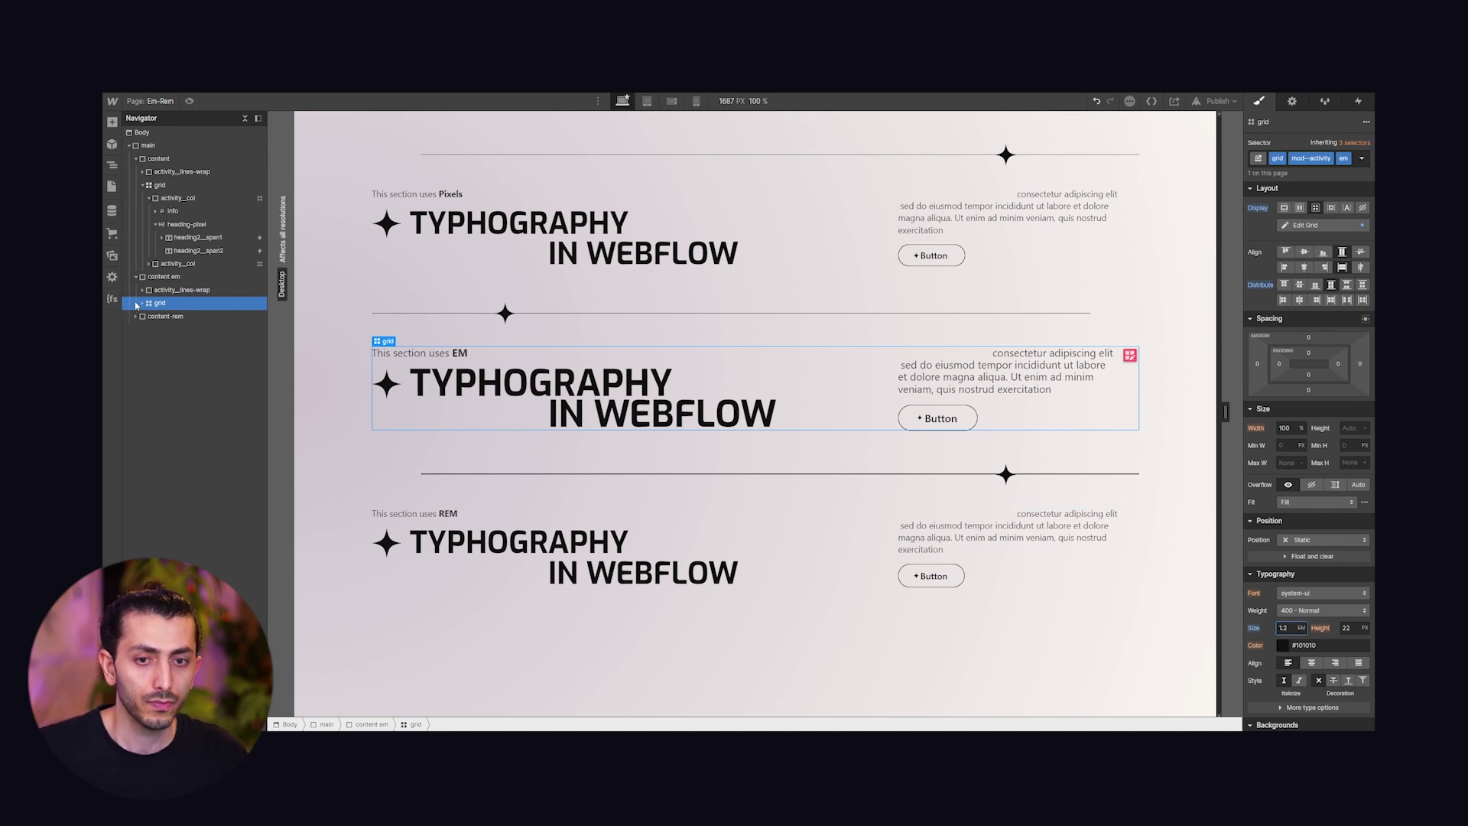
{"action": "left_click", "coordinate": [481, 413]}
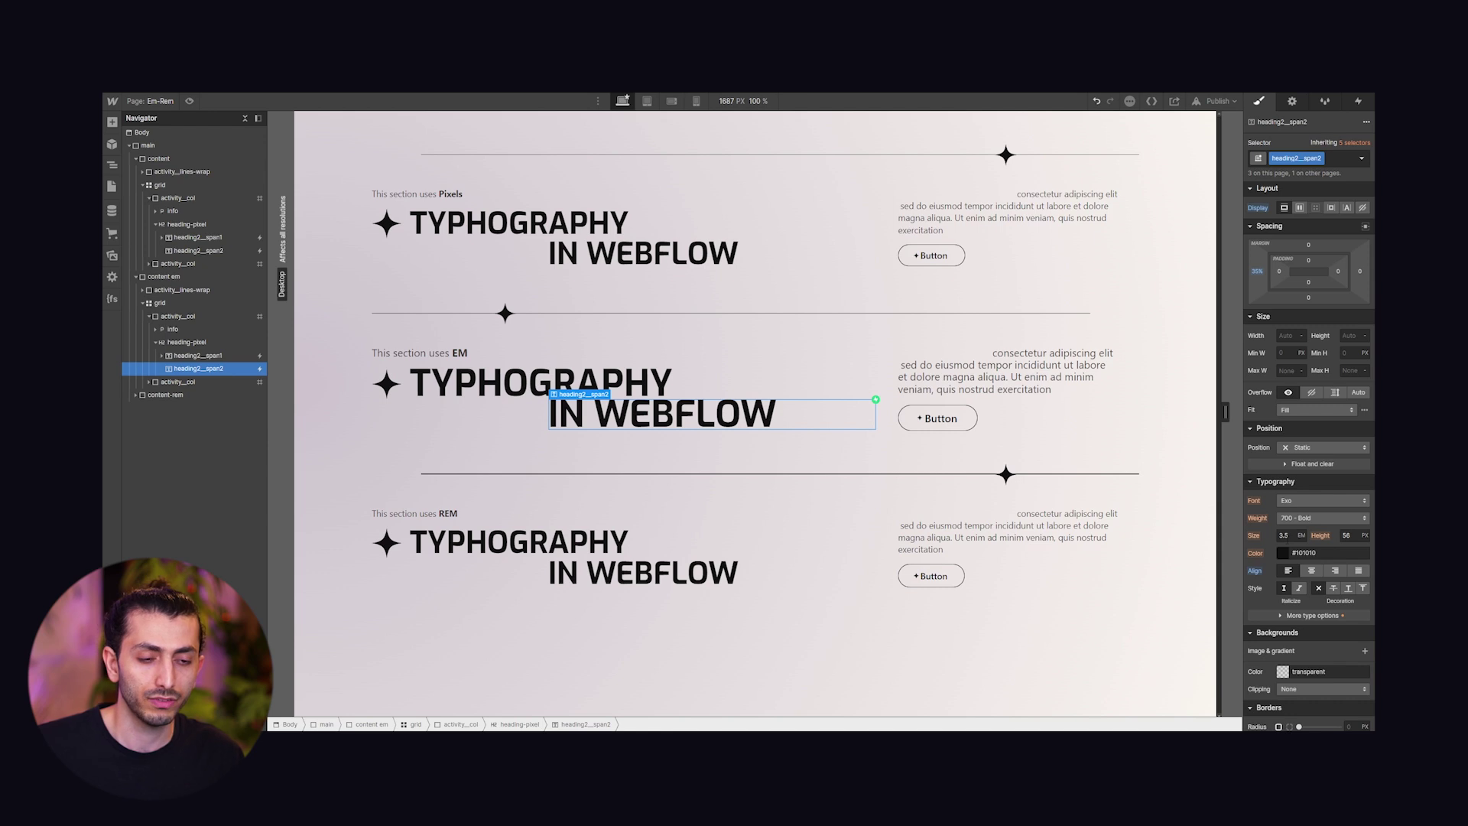
{"action": "key", "text": "Down"}
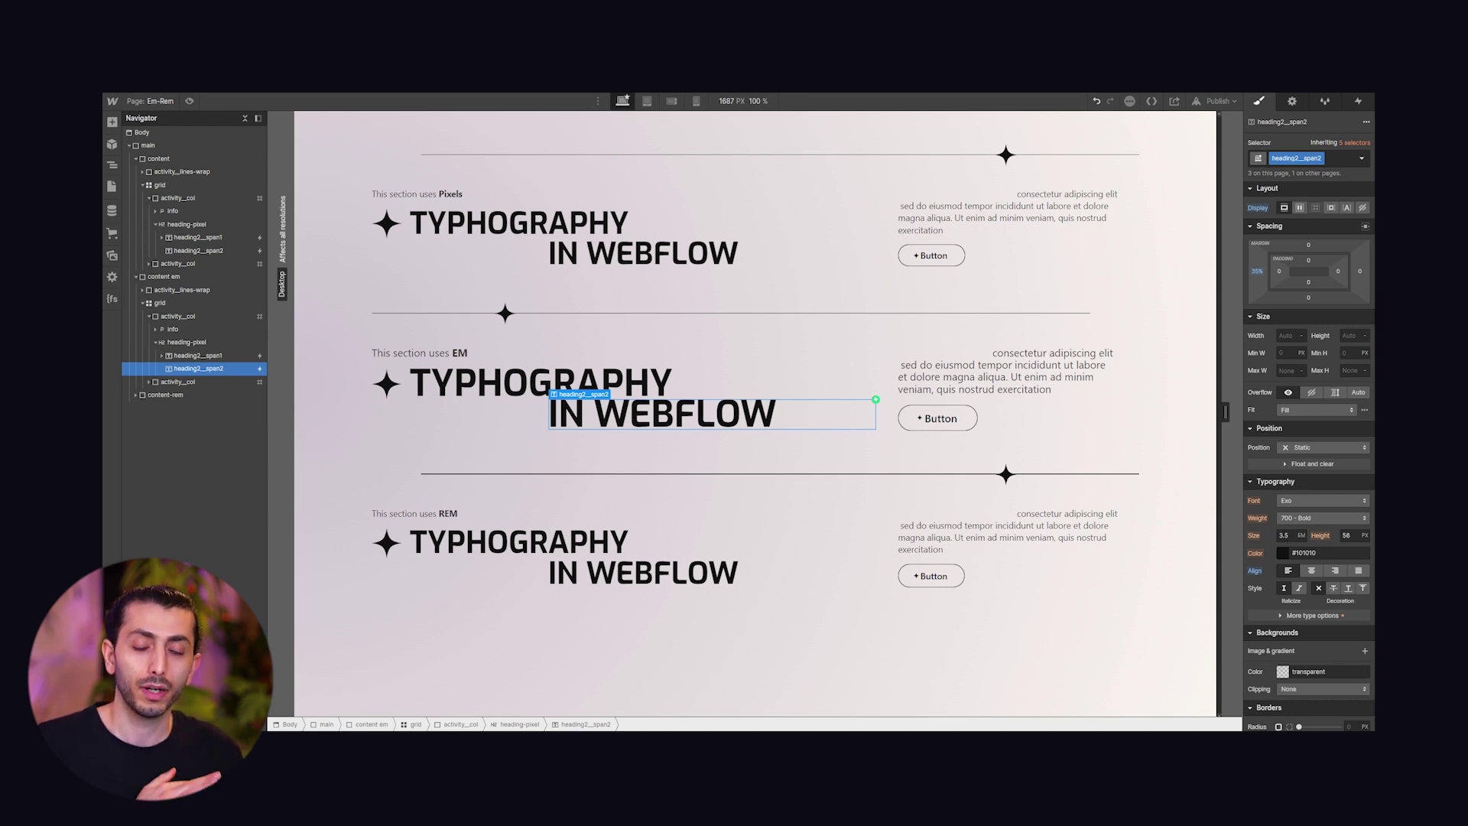
Give the content em section an 18 px base text size.
{"action": "left_click", "coordinate": [174, 280]}
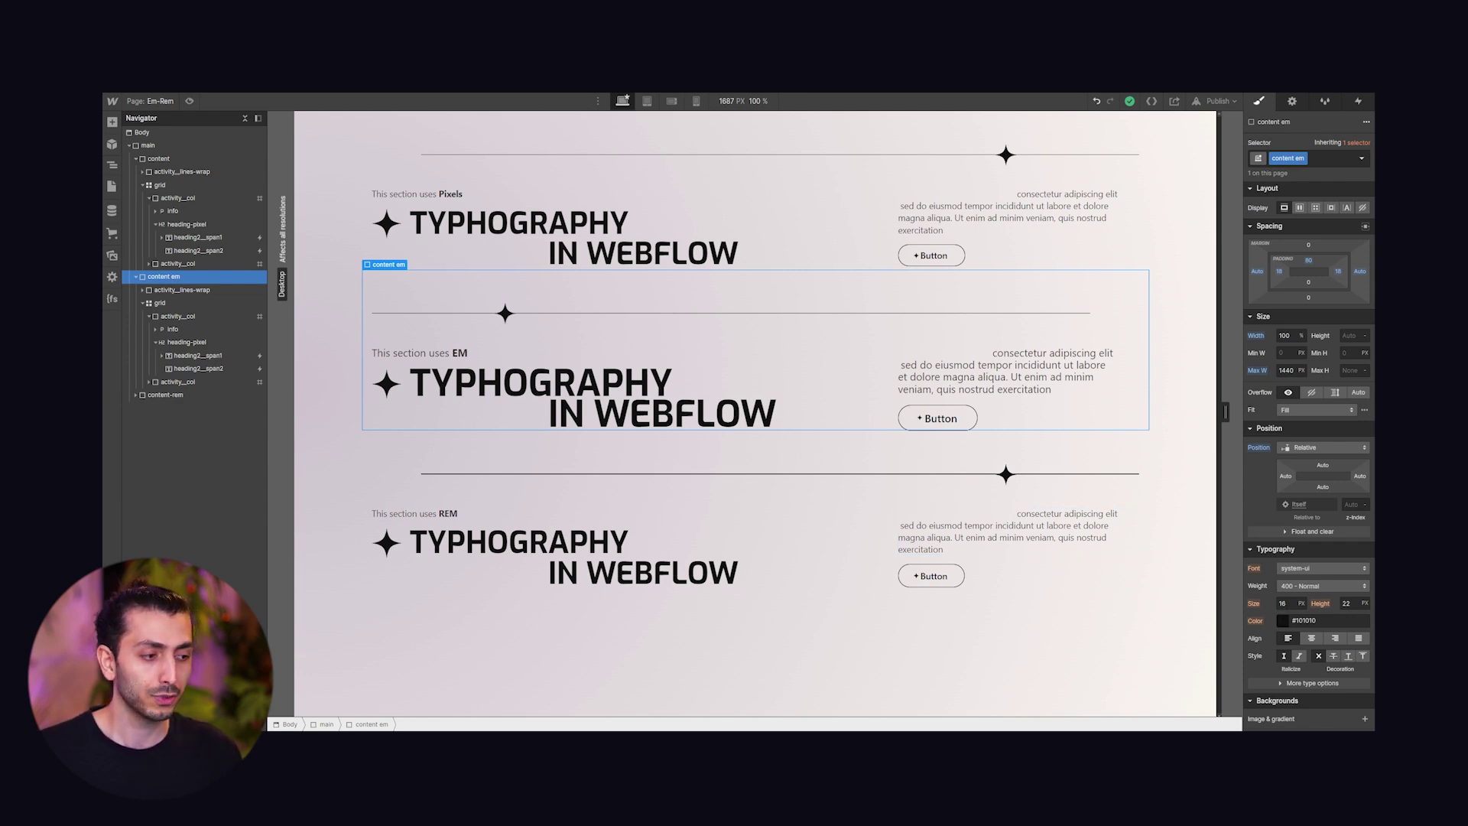
{"action": "left_click", "coordinate": [1287, 604]}
{"action": "type", "text": "1"}
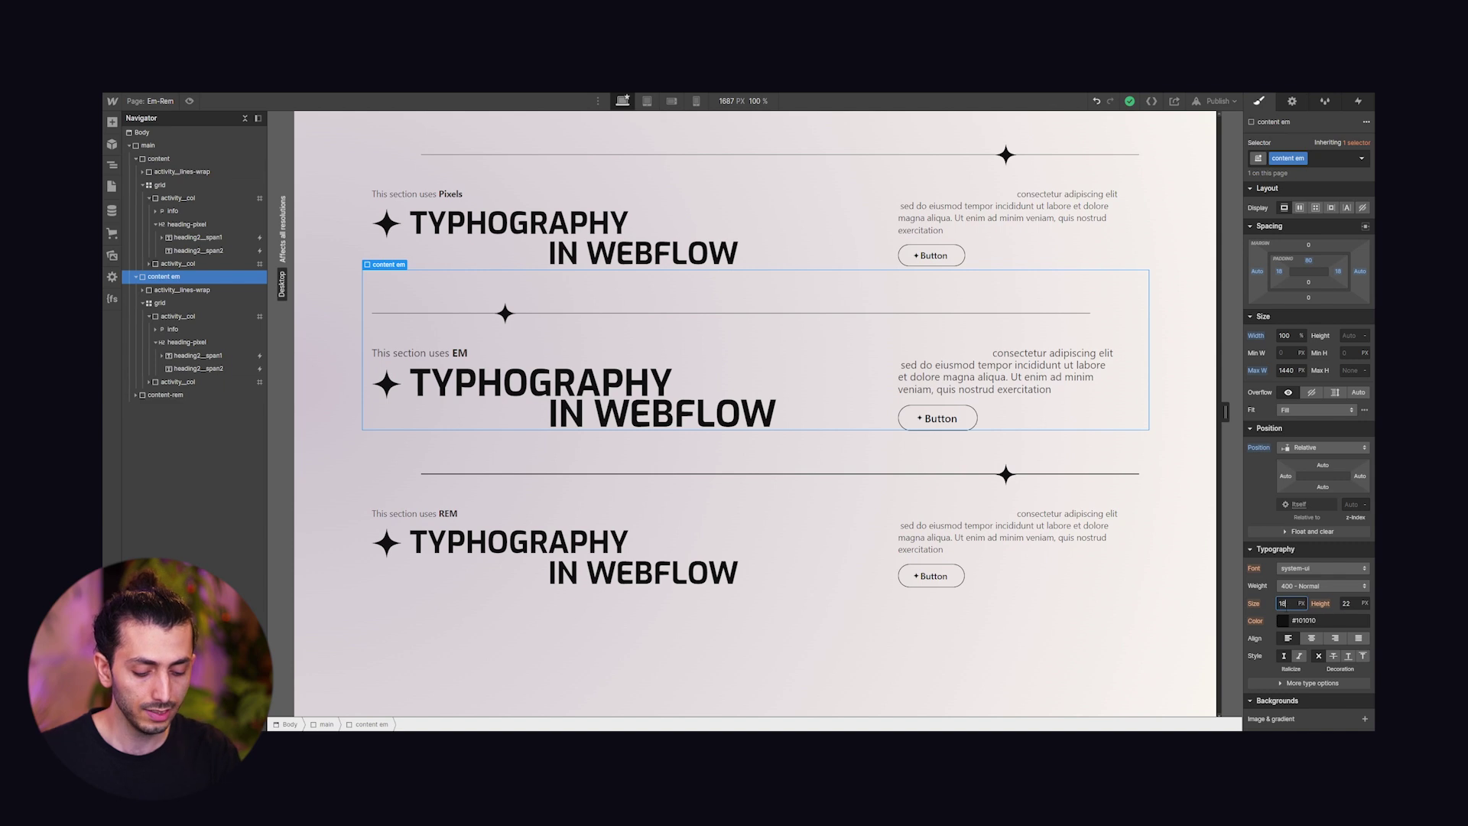
{"action": "type", "text": "8"}
{"action": "key", "text": "Return"}
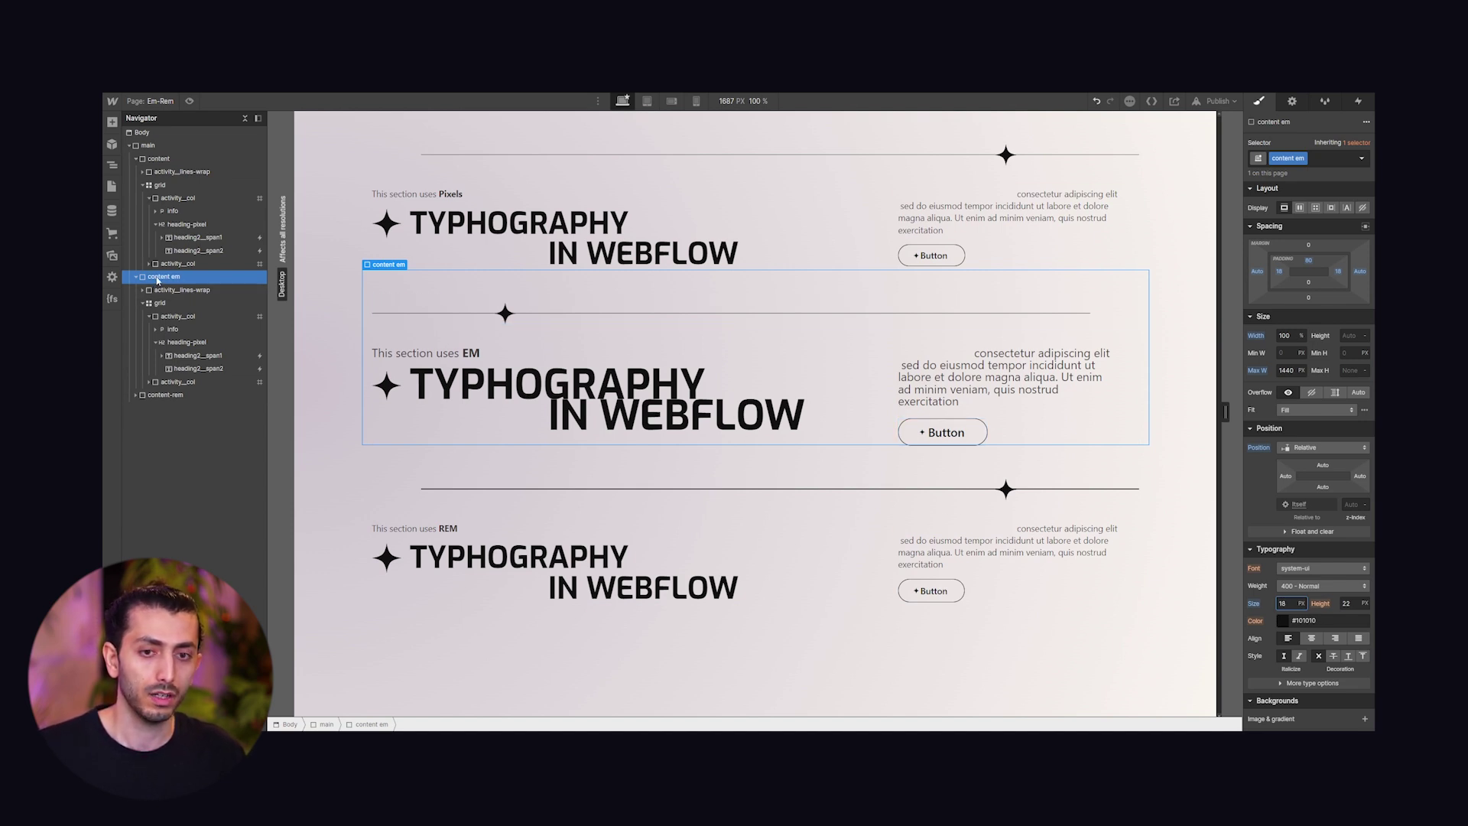
{"action": "left_click", "coordinate": [159, 304]}
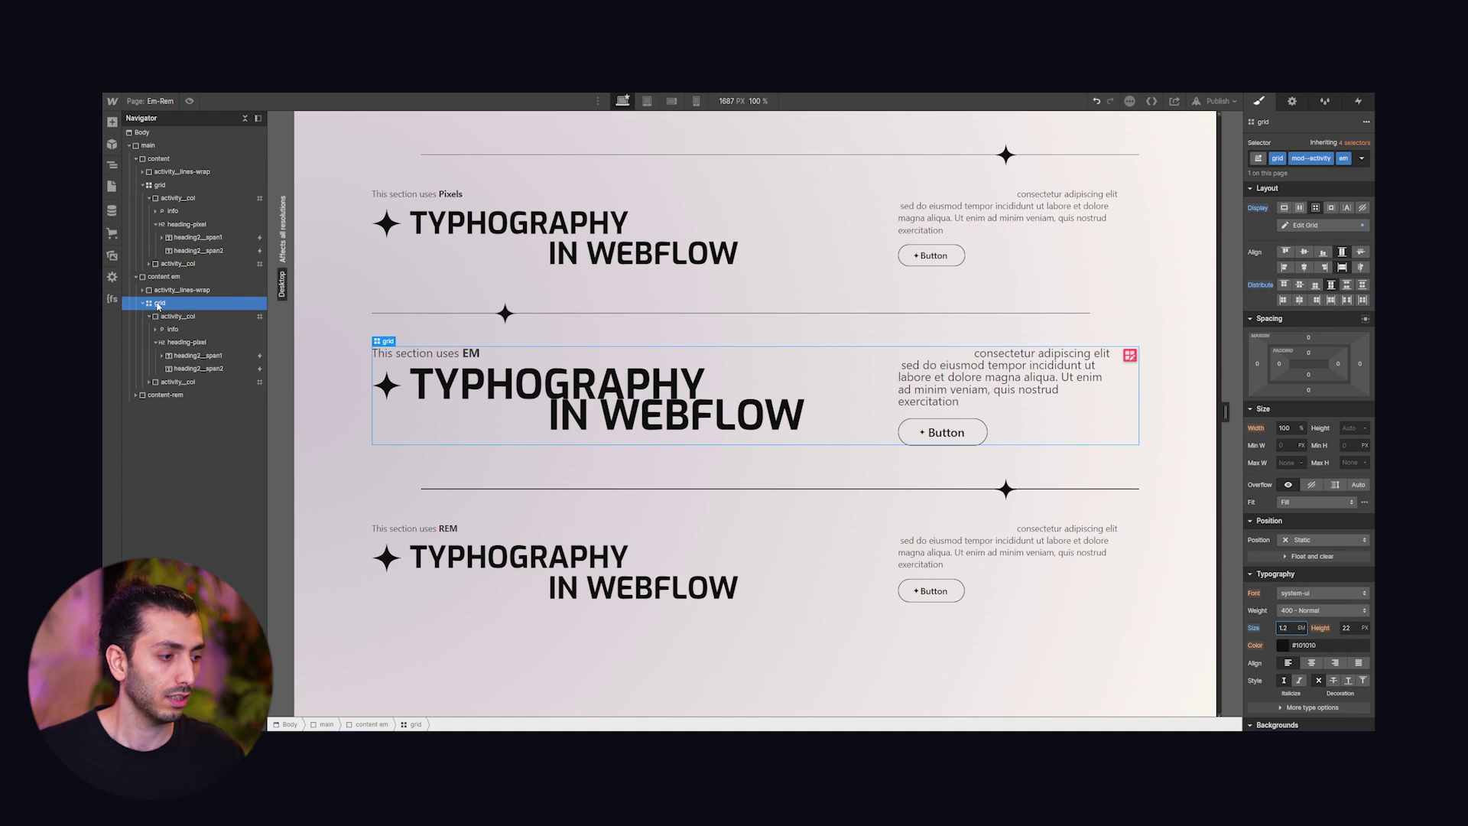
{"action": "left_click", "coordinate": [196, 356]}
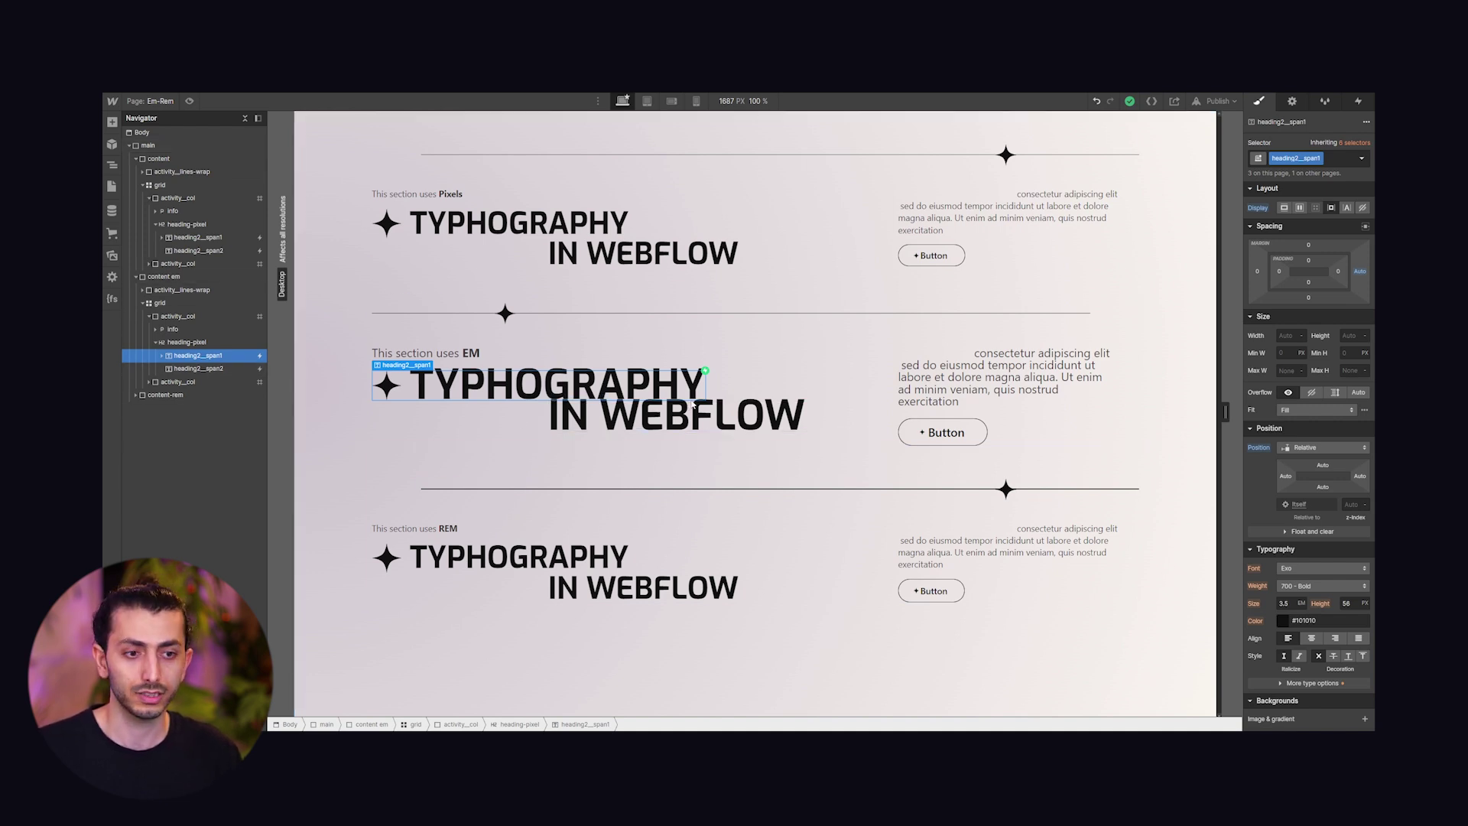
{"action": "left_click", "coordinate": [990, 389]}
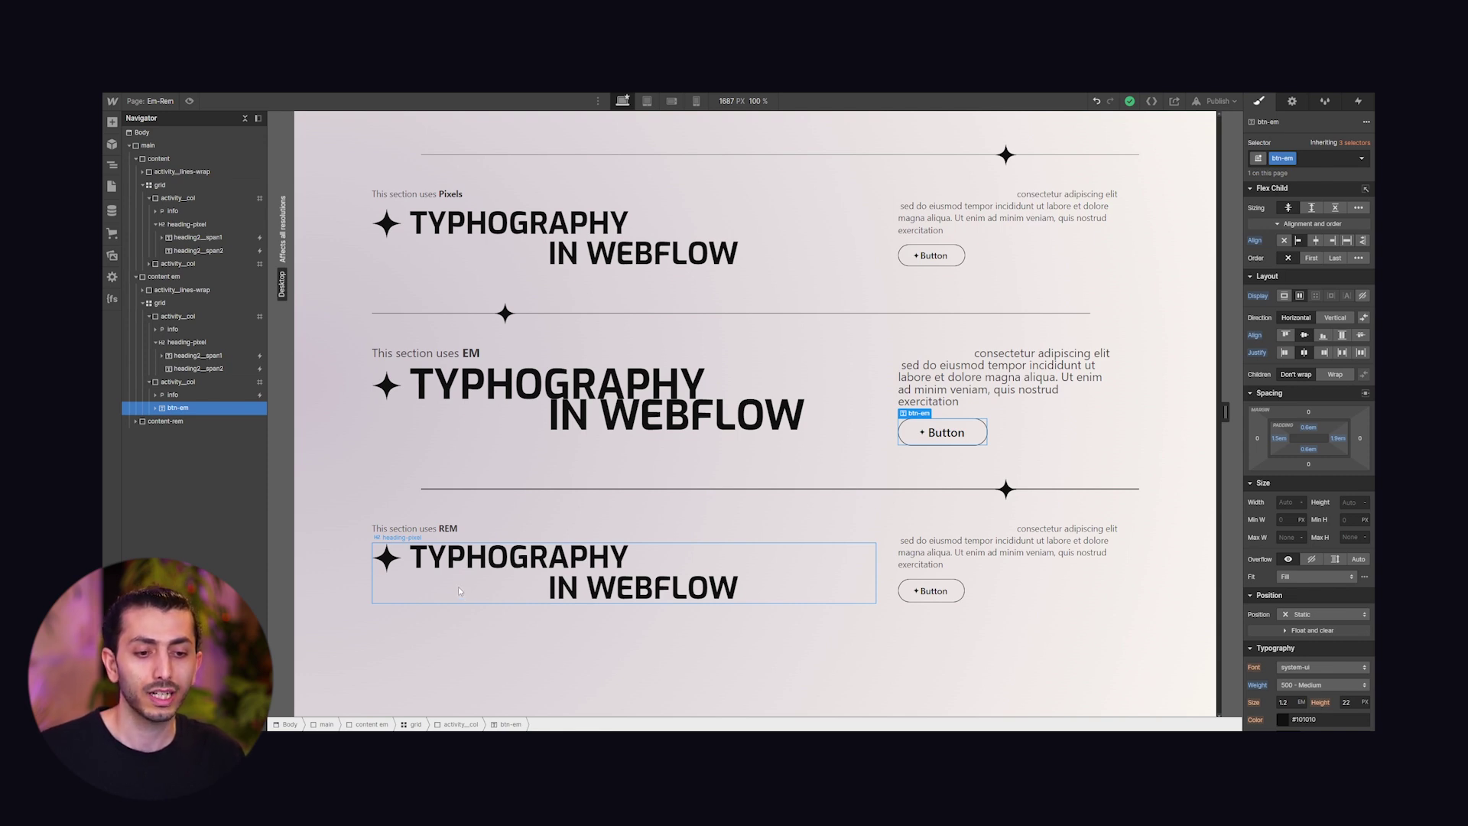
Check the REM TYPOGRAPHY line's rem size, then set the REM grid's text size to 20 px.
{"action": "left_click", "coordinate": [458, 586]}
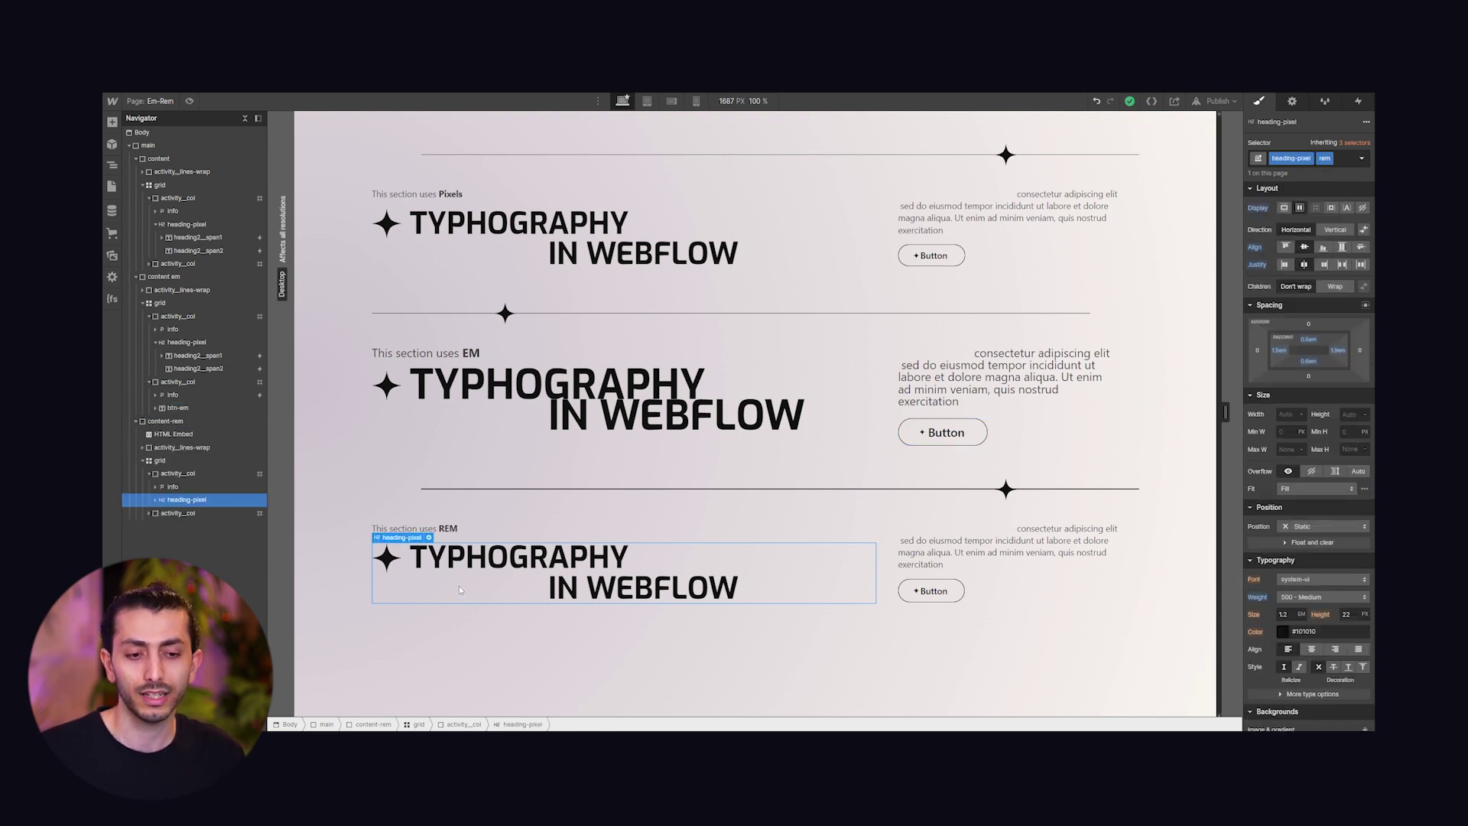
{"action": "left_click", "coordinate": [166, 462]}
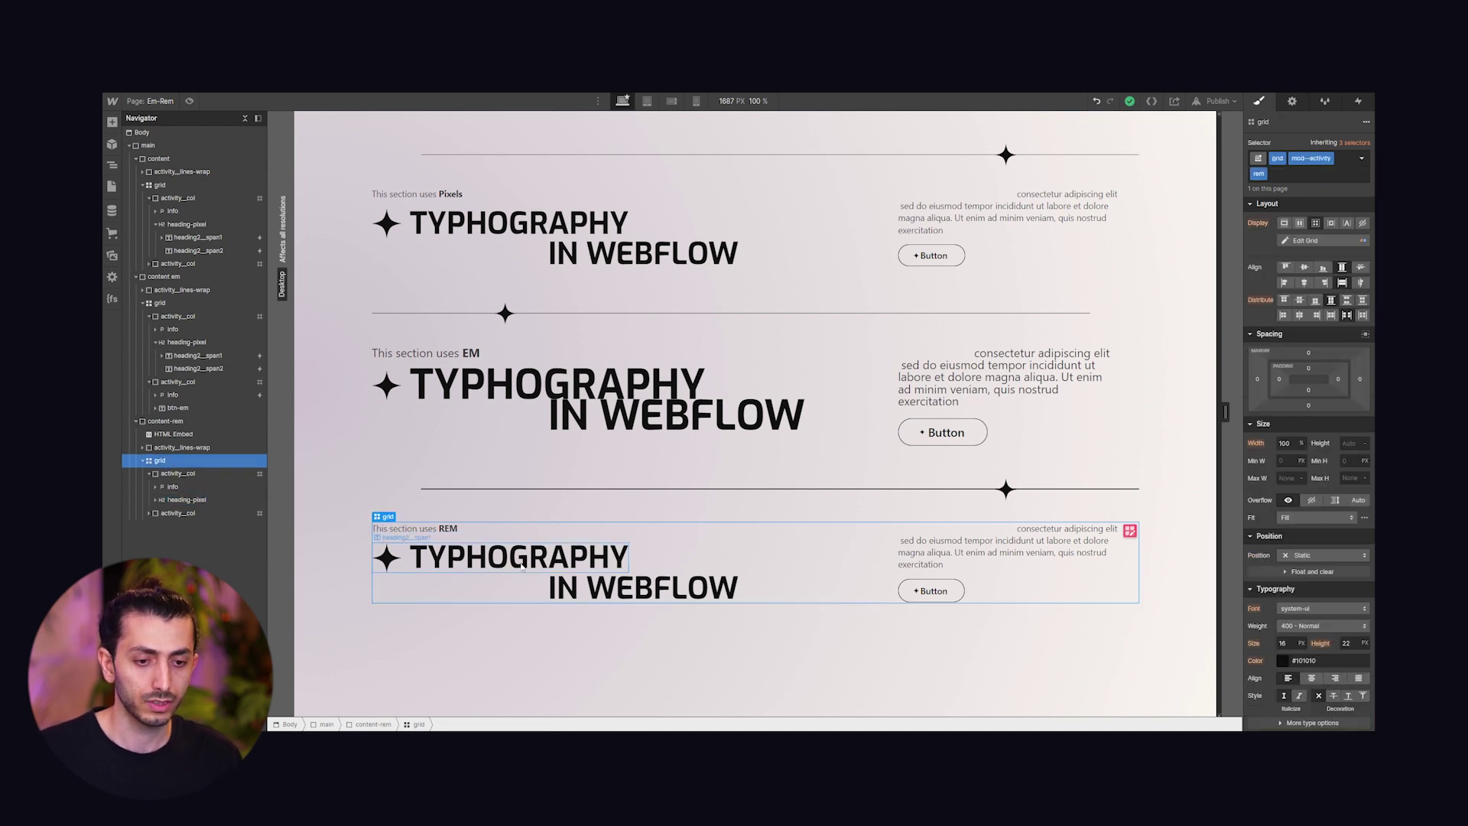
{"action": "left_click", "coordinate": [521, 557]}
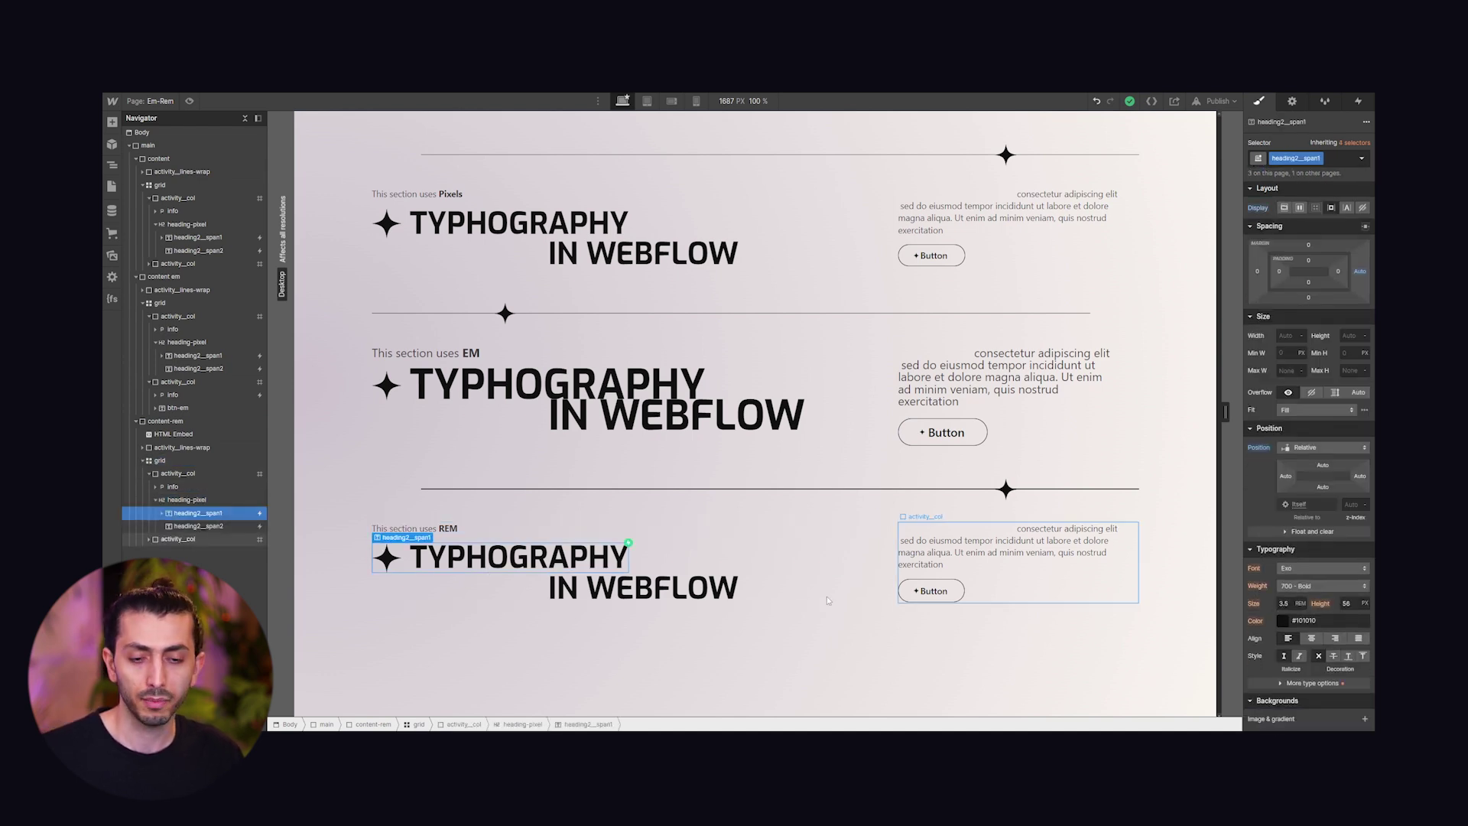
{"action": "left_click", "coordinate": [171, 463]}
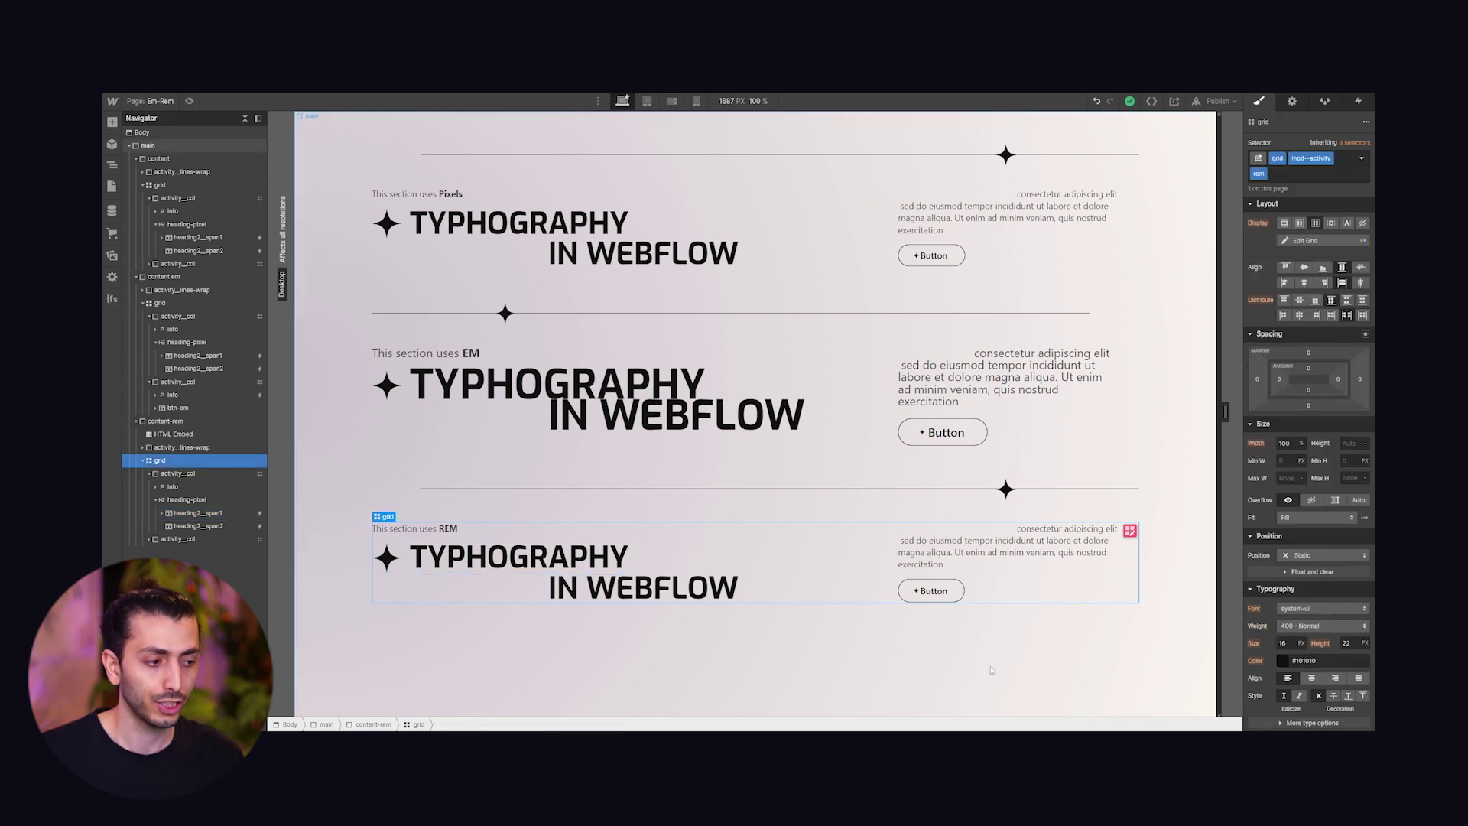
{"action": "left_click", "coordinate": [1283, 644]}
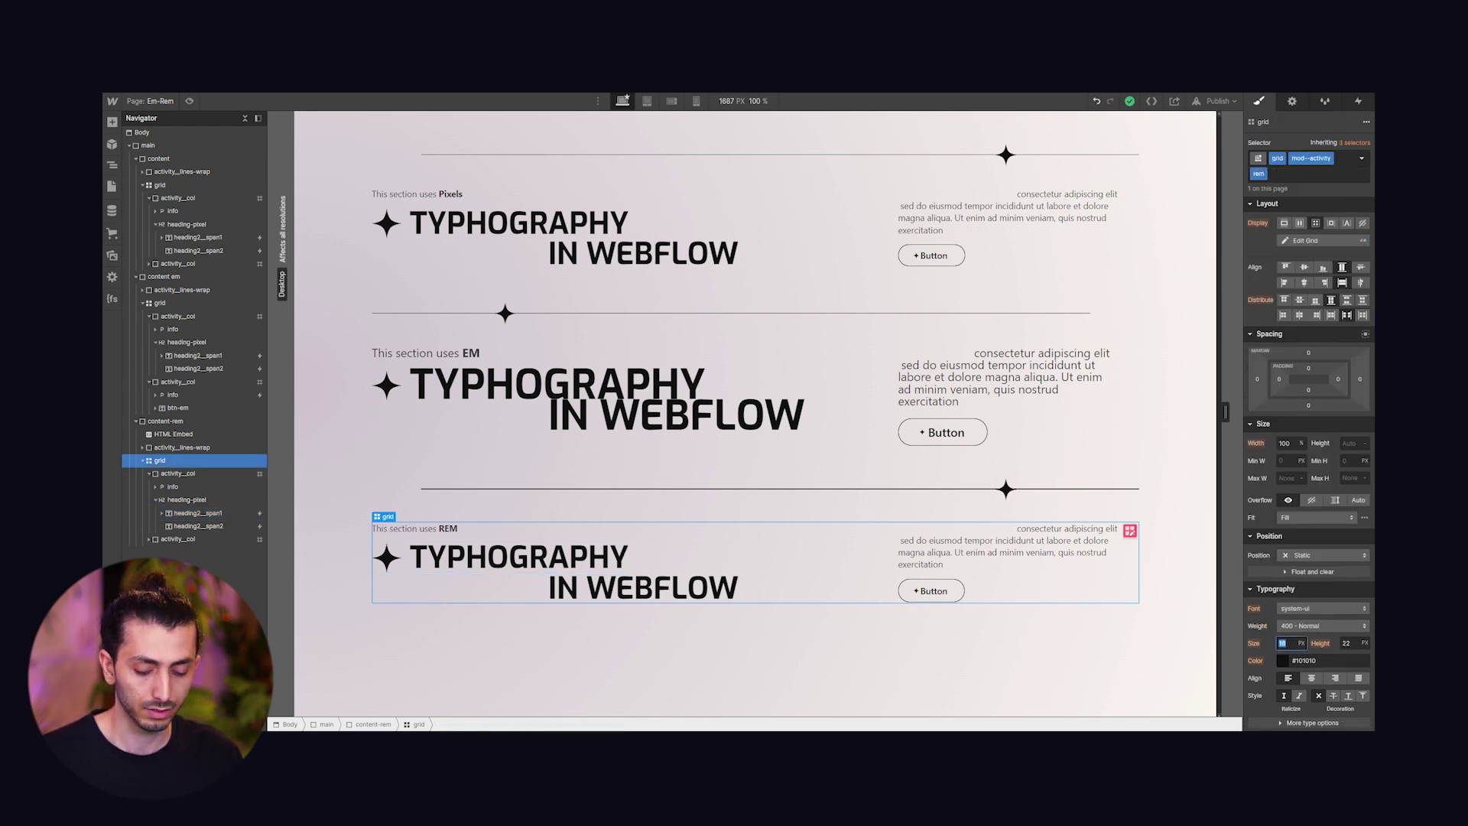
{"action": "type", "text": "20"}
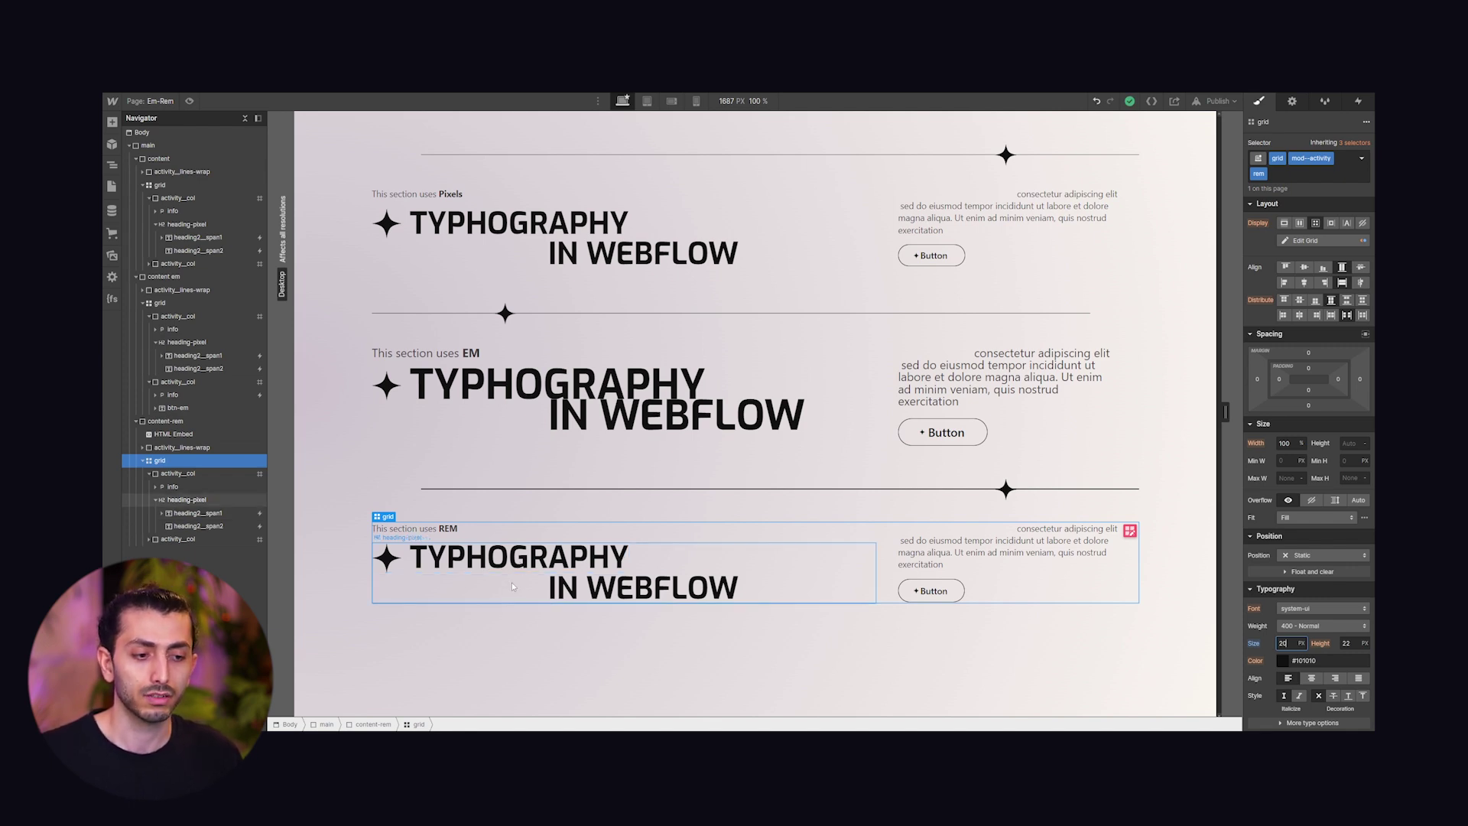
Check the TYPOGRAPHY heading on the published page, then bring up Chrome's Settings.
{"action": "left_click", "coordinate": [1217, 101]}
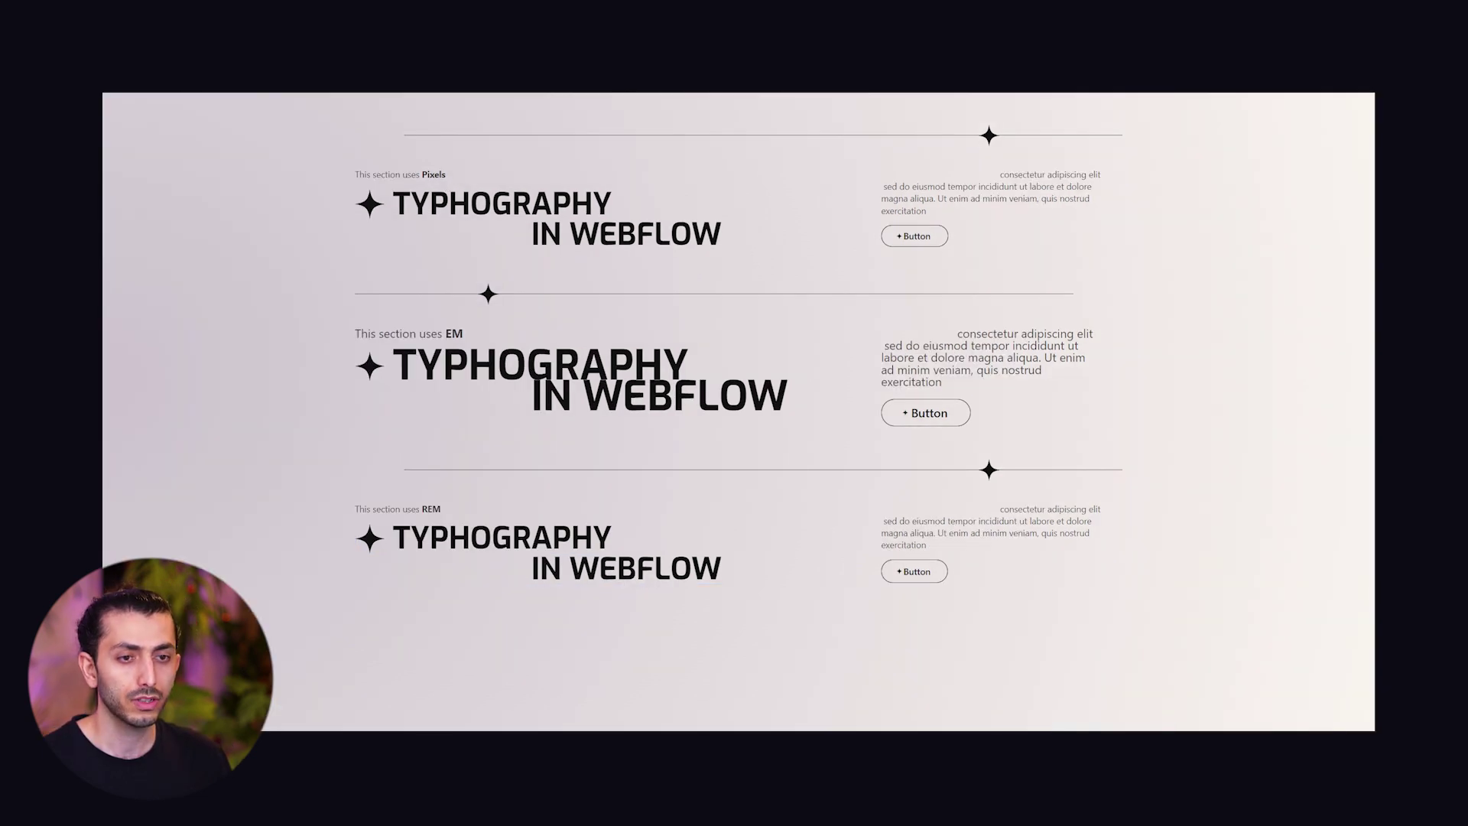
{"action": "left_click_drag", "start_coordinate": [394, 203], "coordinate": [635, 205]}
{"action": "left_click", "coordinate": [633, 222]}
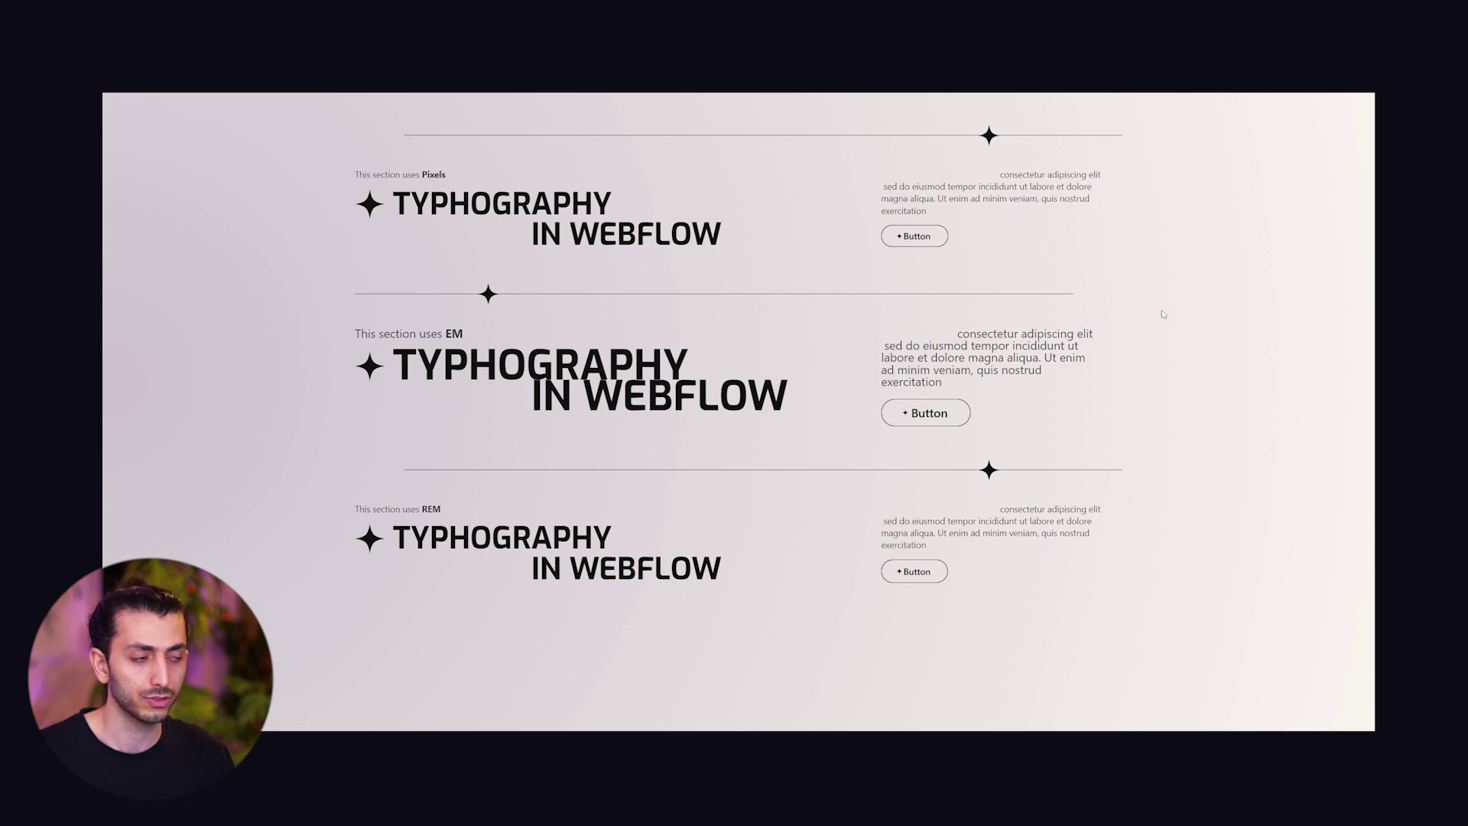
{"action": "left_click", "coordinate": [1361, 82]}
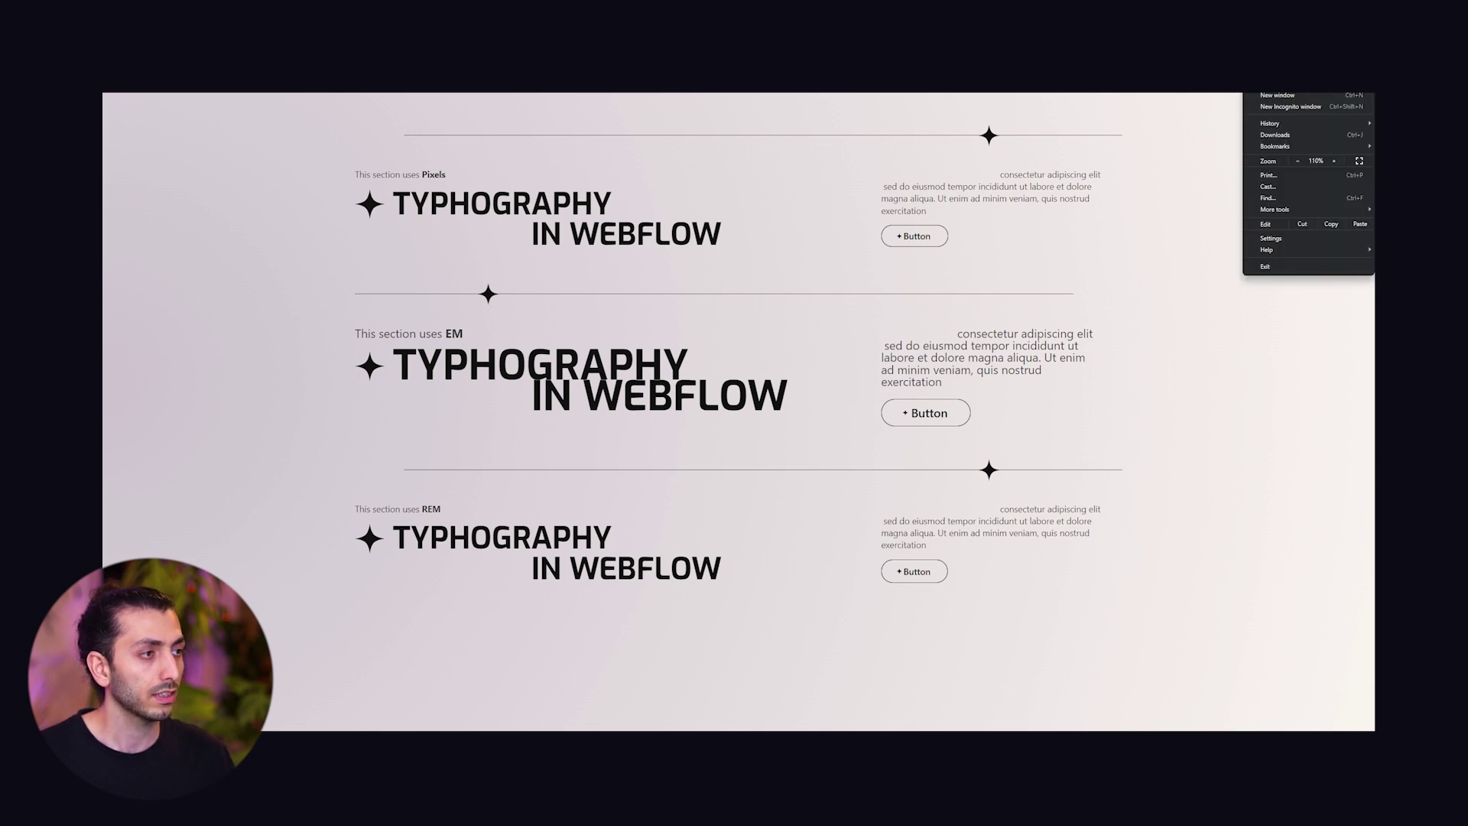
{"action": "left_click", "coordinate": [1271, 239]}
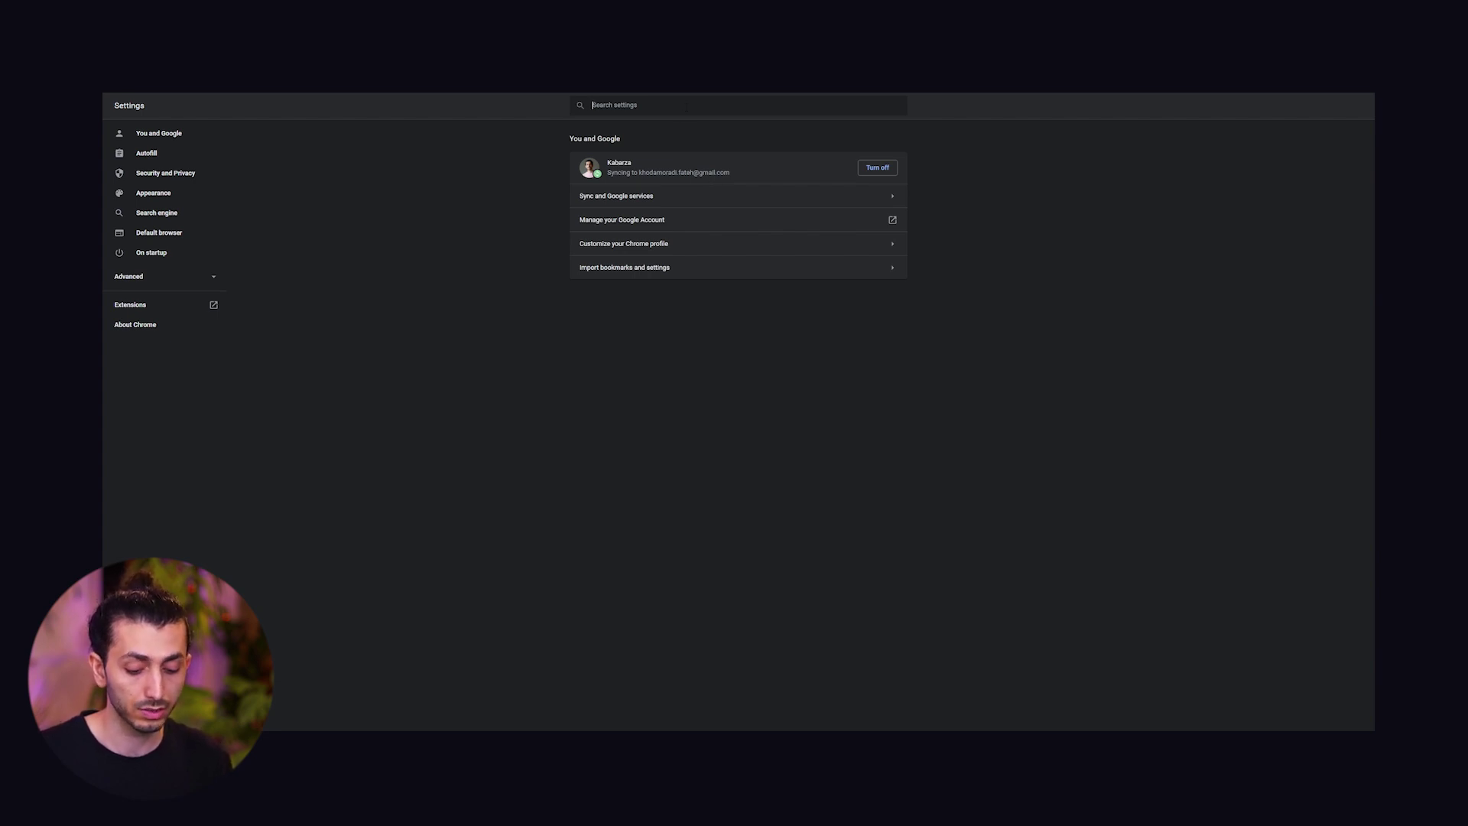
Search settings for 'size' and set Chrome's font size to Very large.
{"action": "type", "text": "size"}
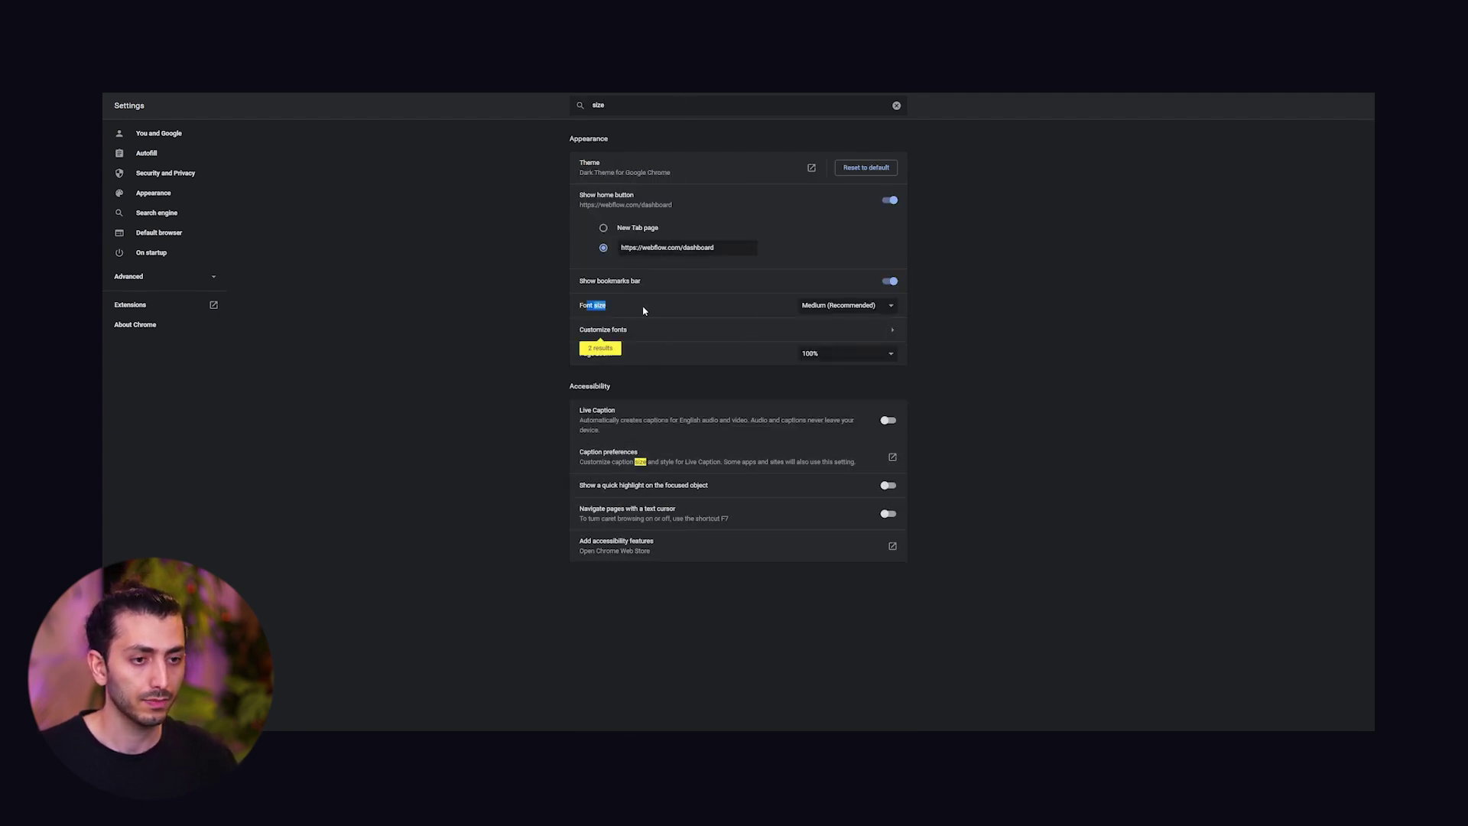
{"action": "left_click", "coordinate": [802, 308]}
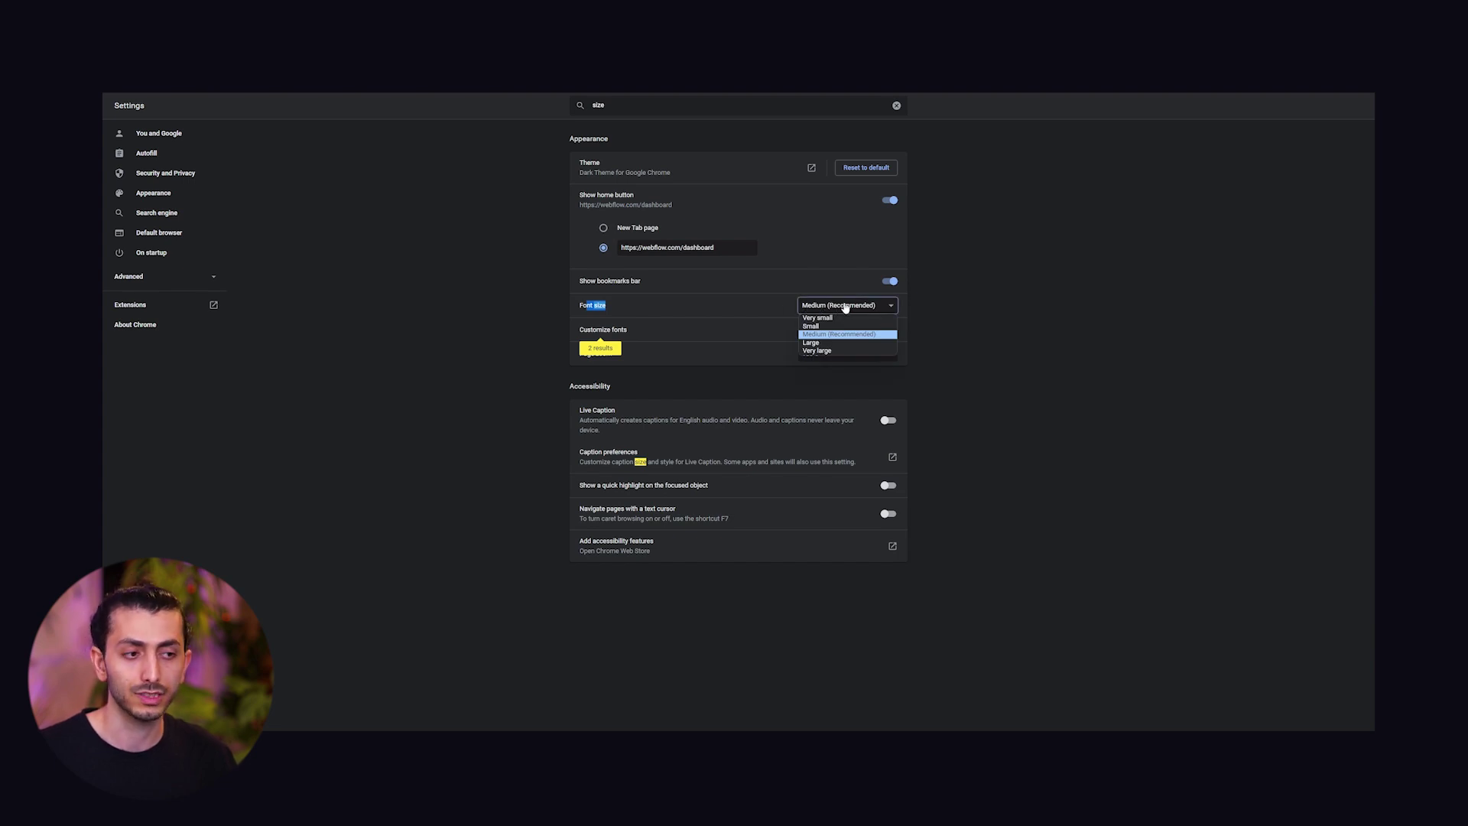
{"action": "left_click", "coordinate": [825, 351]}
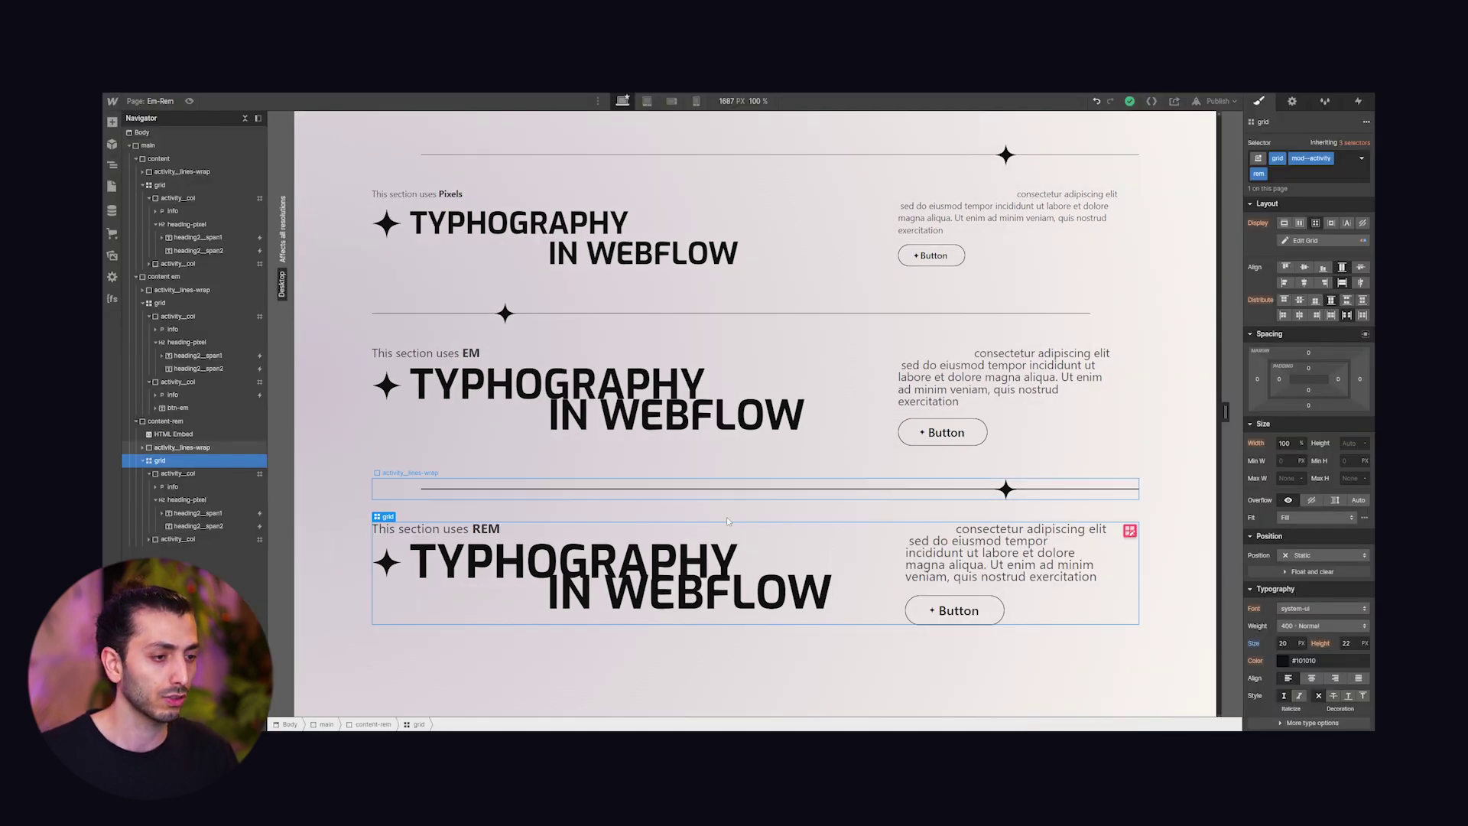
Select the REM section's TYPOGRAPHY heading in the Webflow Designer.
{"action": "left_click", "coordinate": [709, 564]}
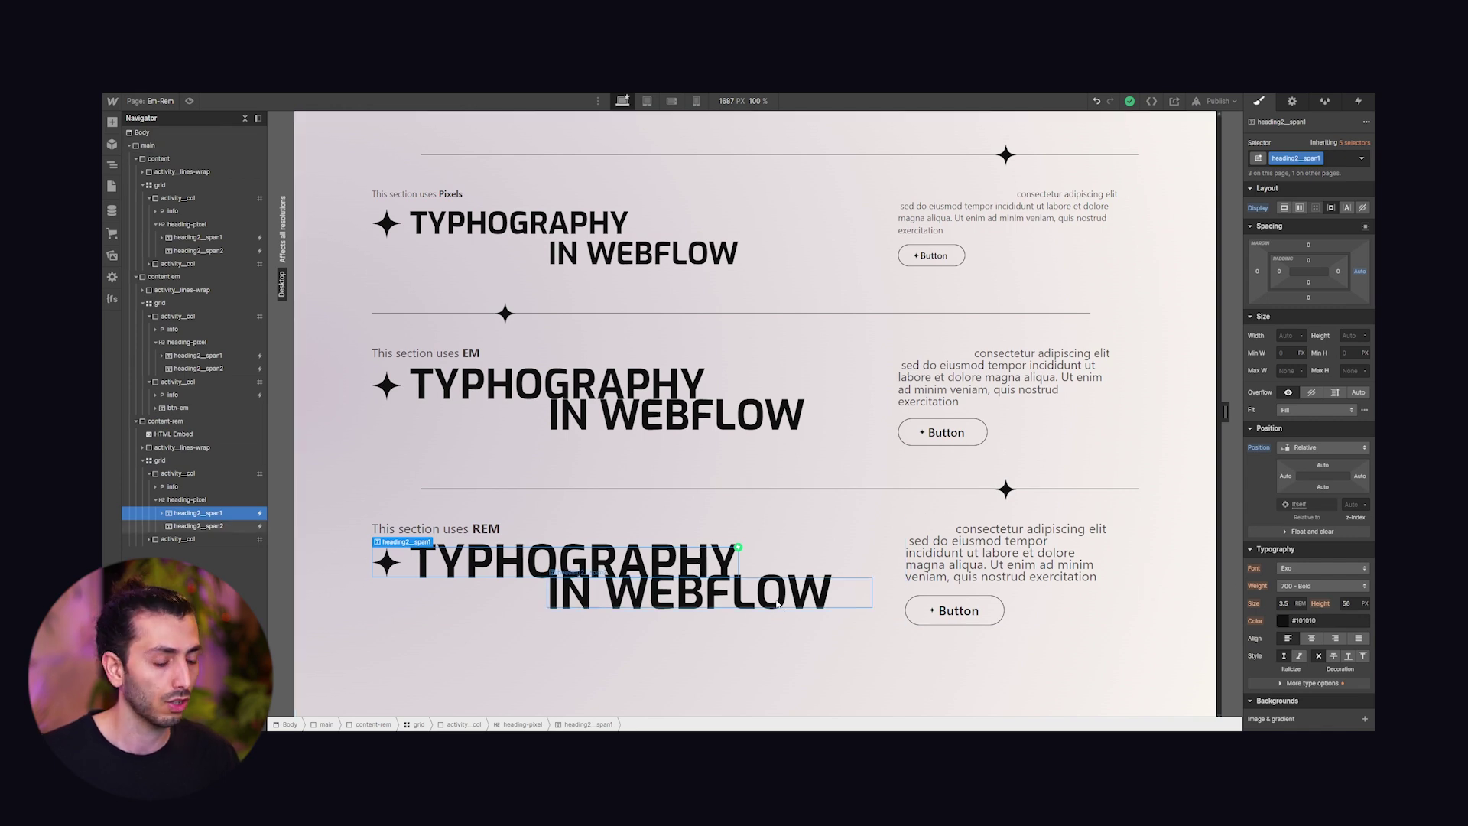
Change the Body (All Pages) line height from 22 px to unitless 1.2, then 1.3.
{"action": "left_click", "coordinate": [1353, 143]}
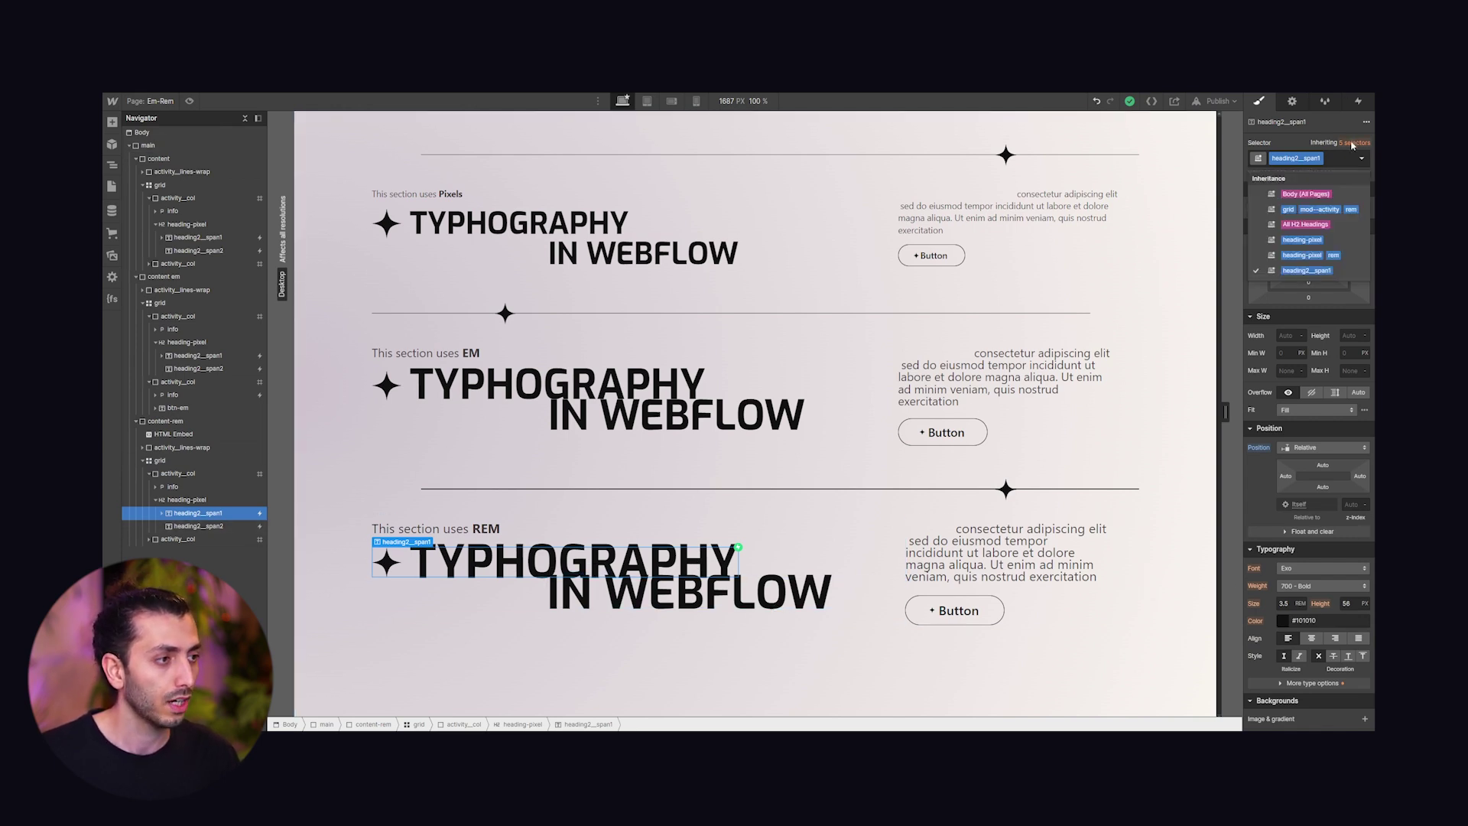
{"action": "left_click", "coordinate": [1290, 196]}
{"action": "left_click", "coordinate": [1347, 603]}
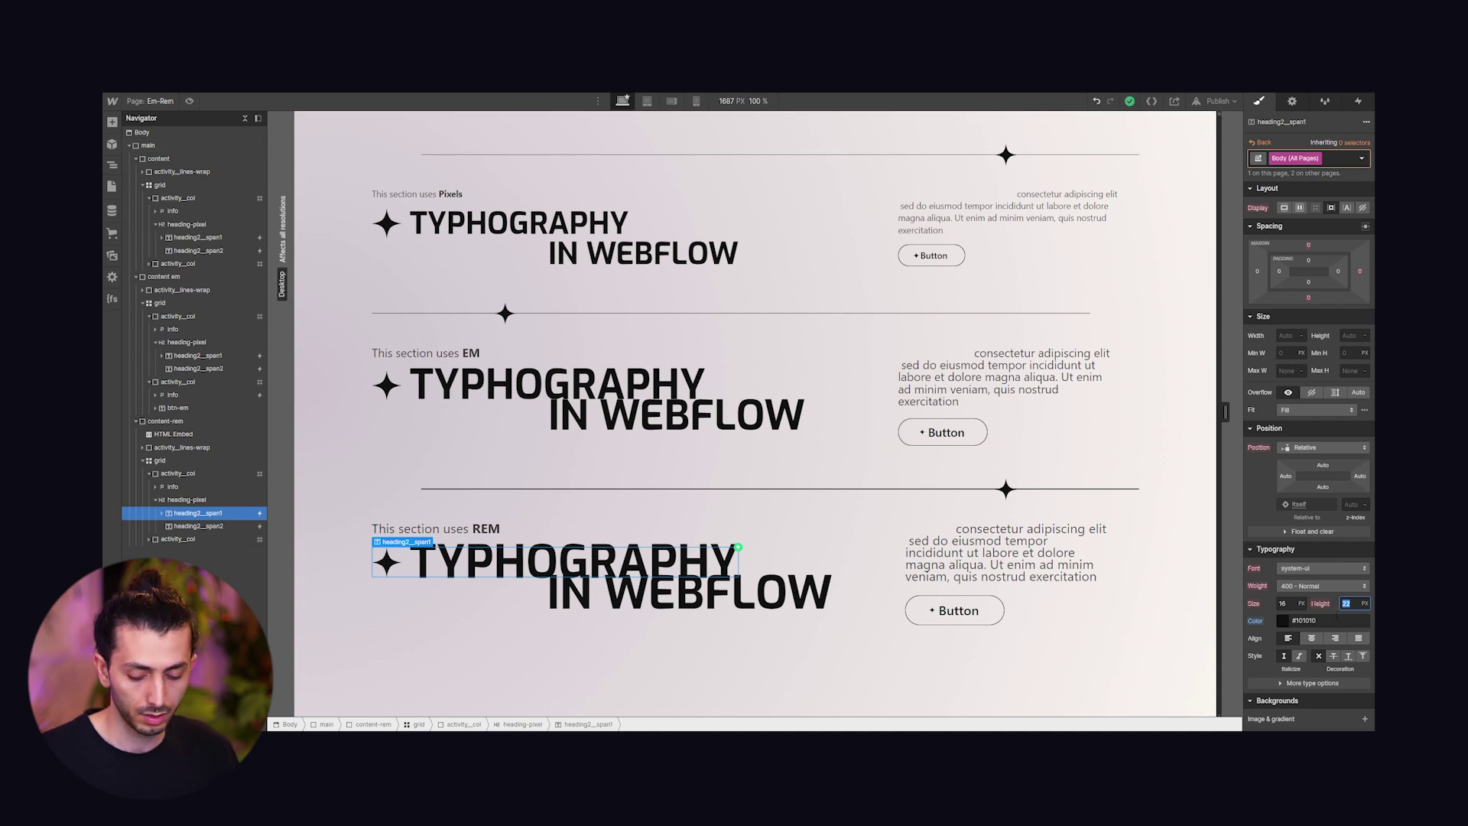
{"action": "type", "text": "1."}
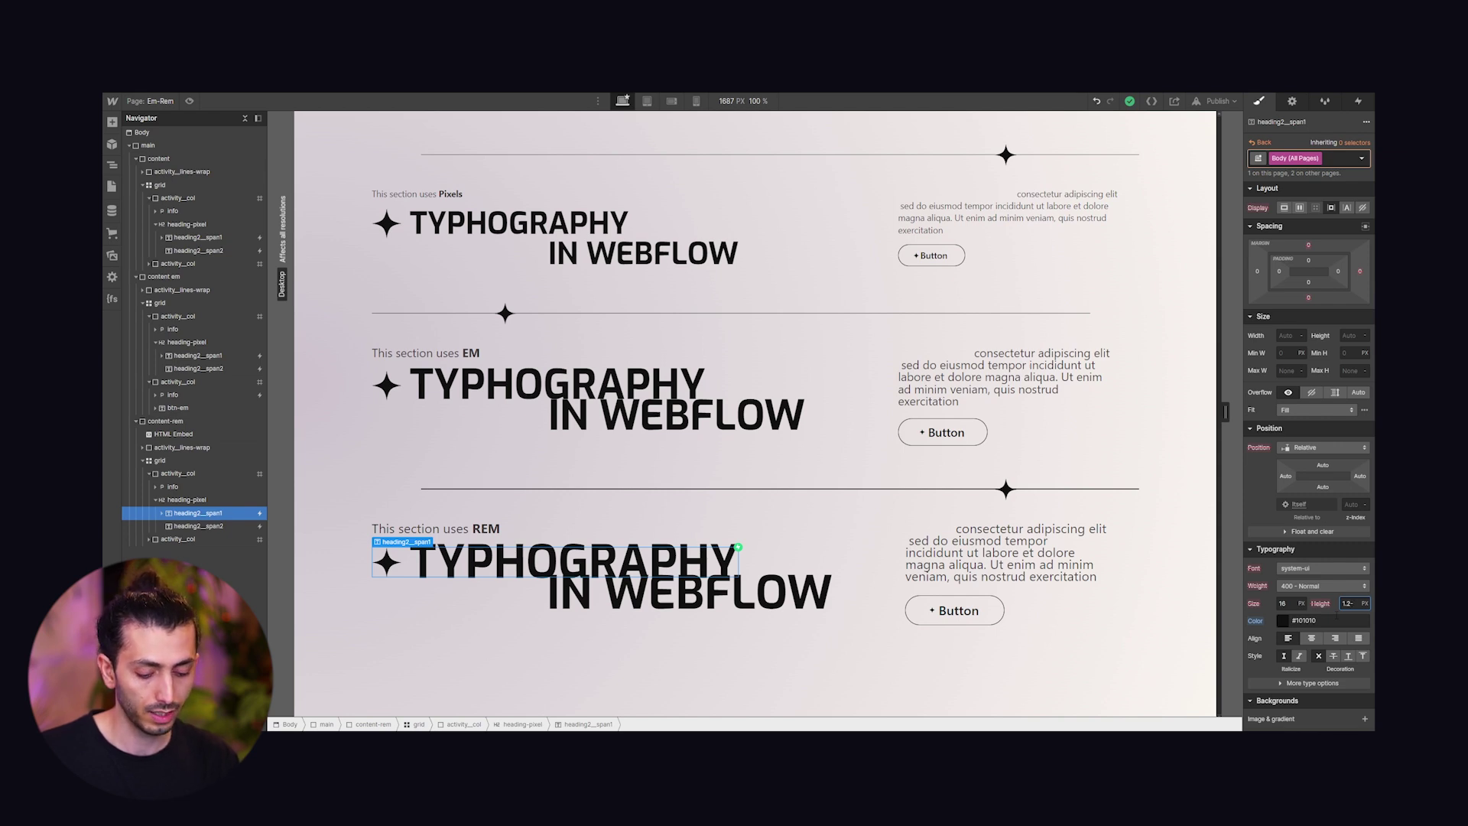
{"action": "key", "text": "Return"}
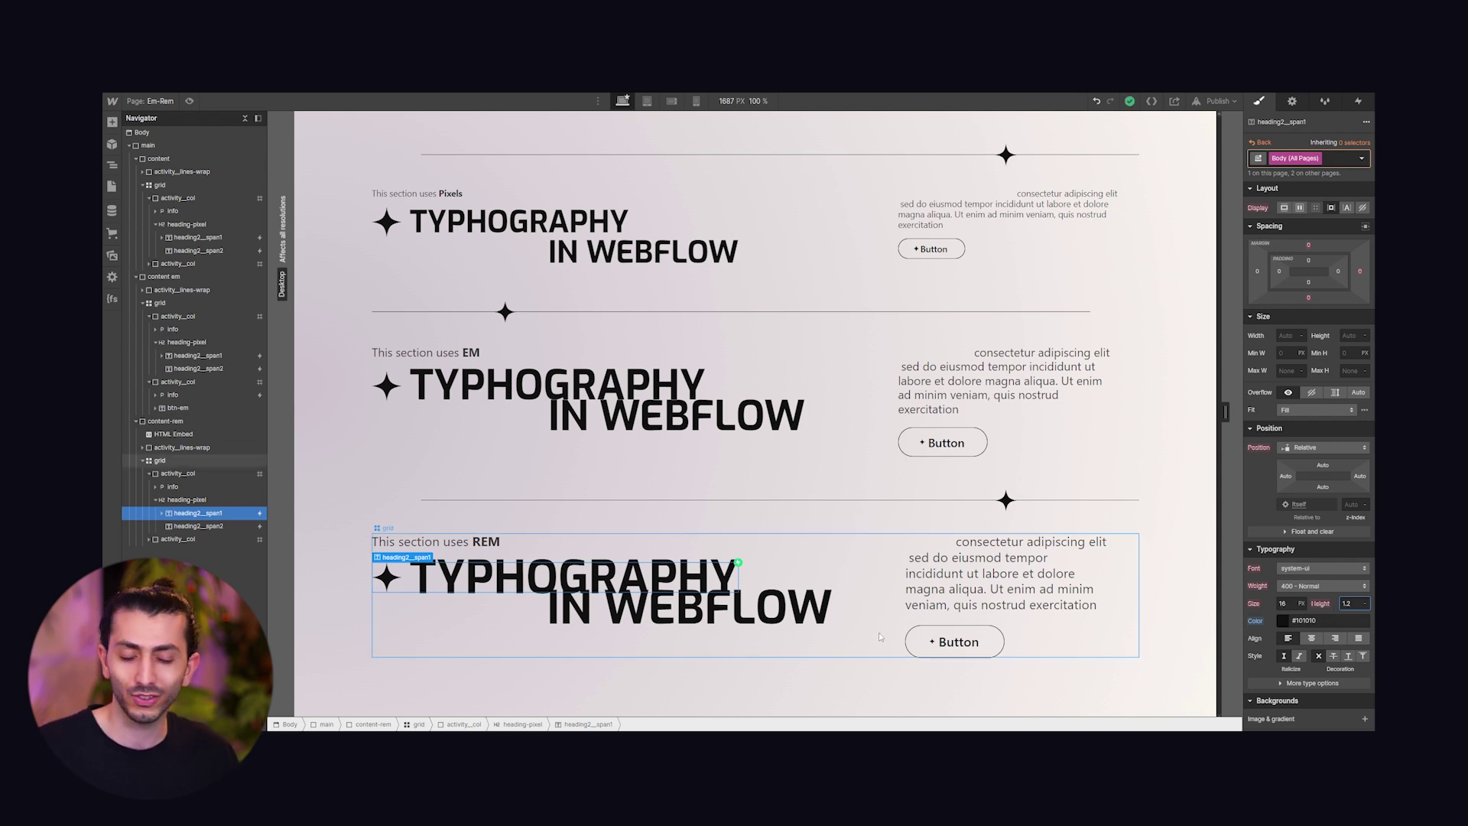
{"action": "left_click", "coordinate": [1365, 600]}
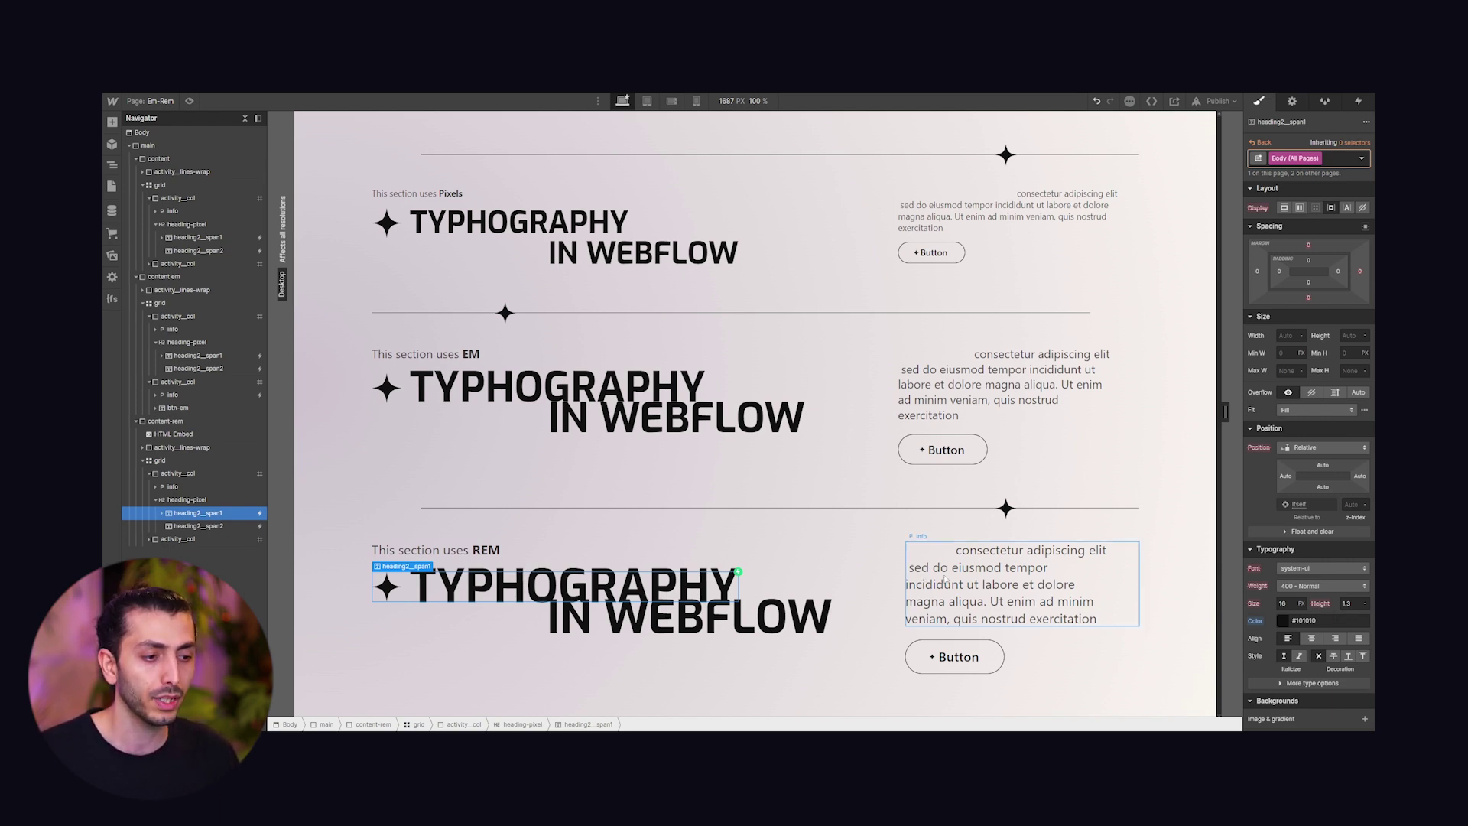
{"action": "left_click", "coordinate": [656, 570]}
Clear the All H2 Headings' fixed 56 px line height and set it to 1.2.
{"action": "left_click", "coordinate": [1354, 143]}
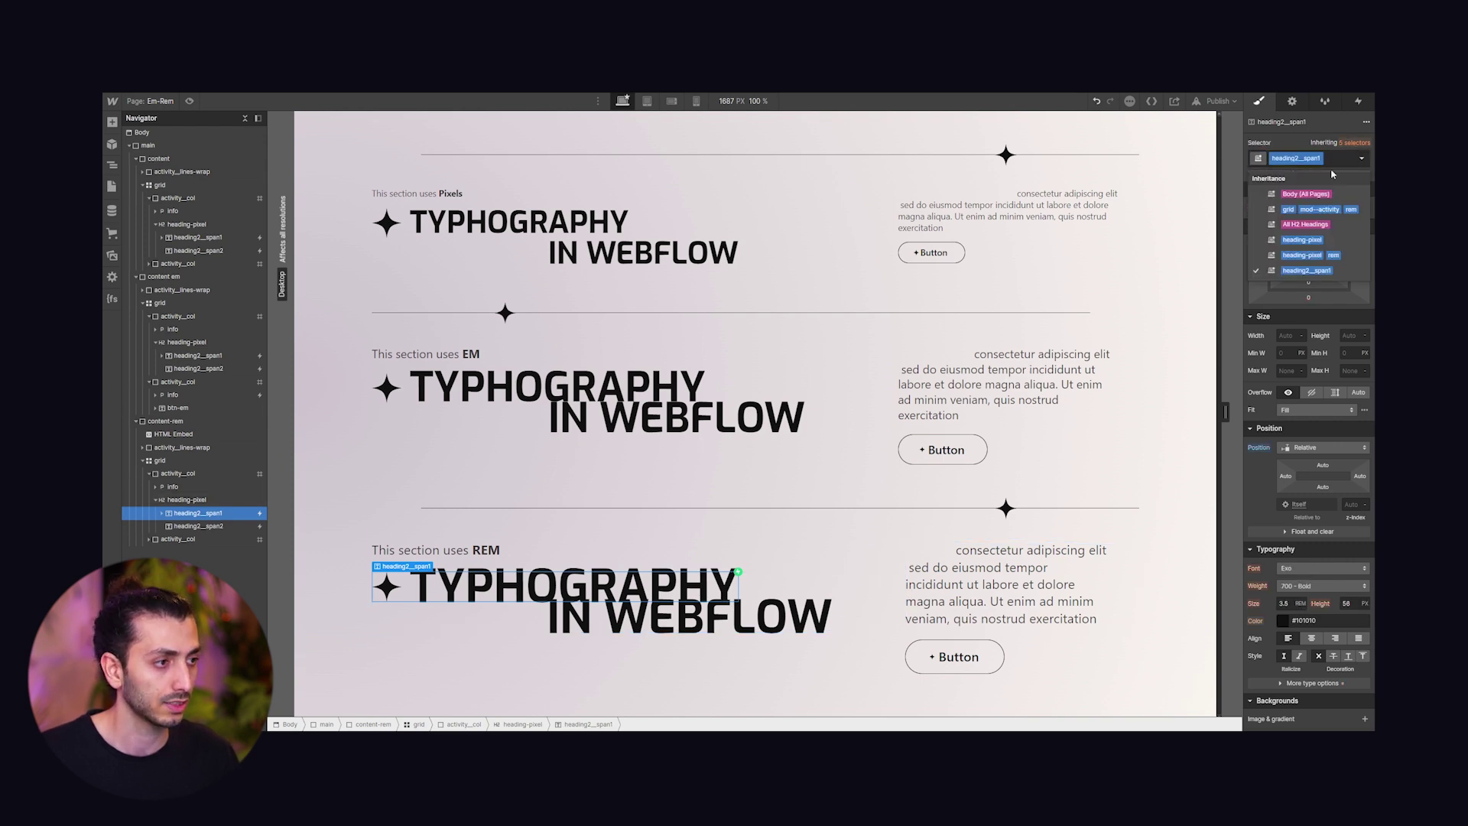
{"action": "left_click", "coordinate": [1281, 202]}
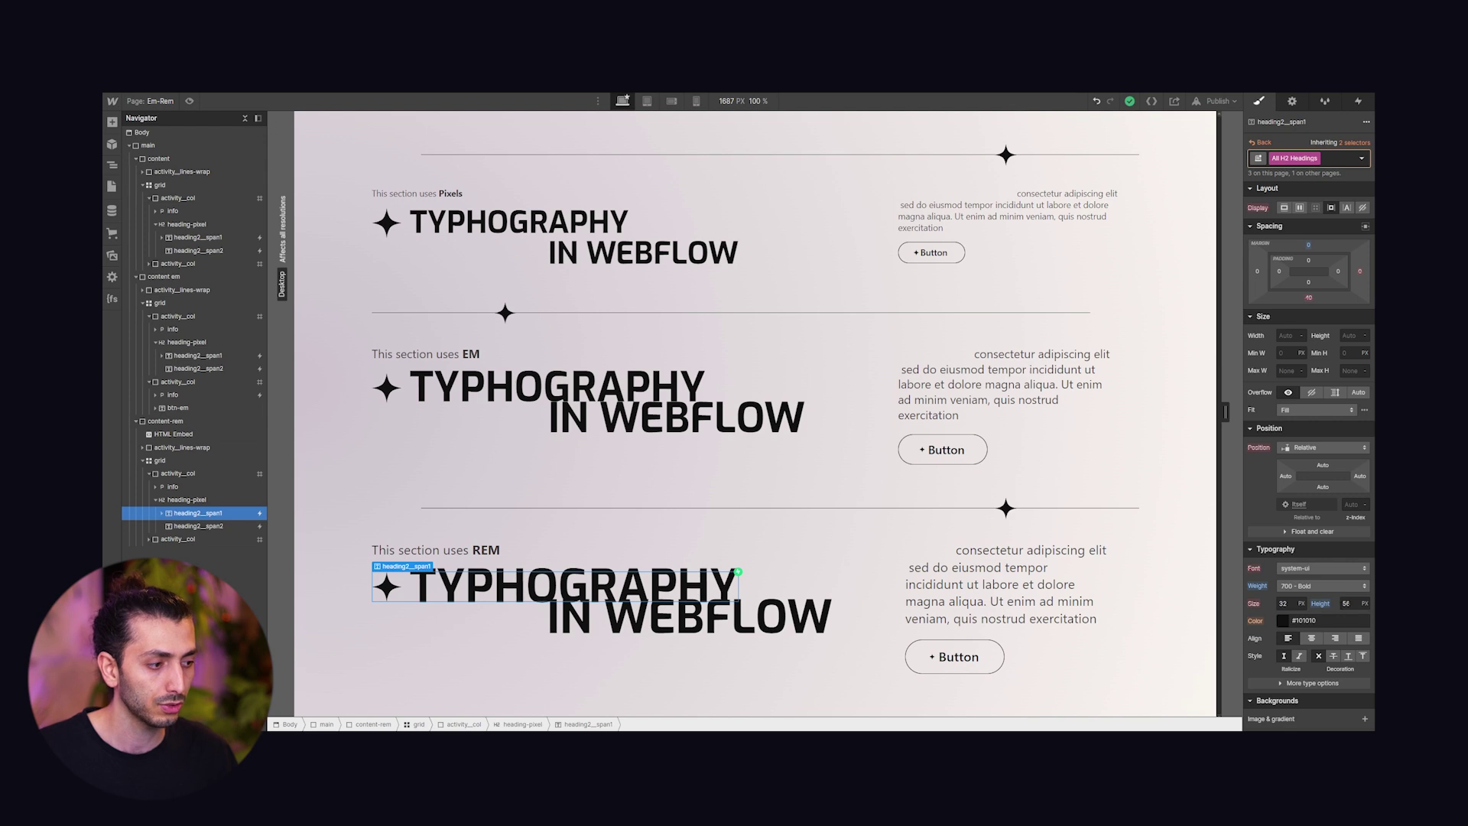
{"action": "left_click", "coordinate": [1320, 604], "text": "alt"}
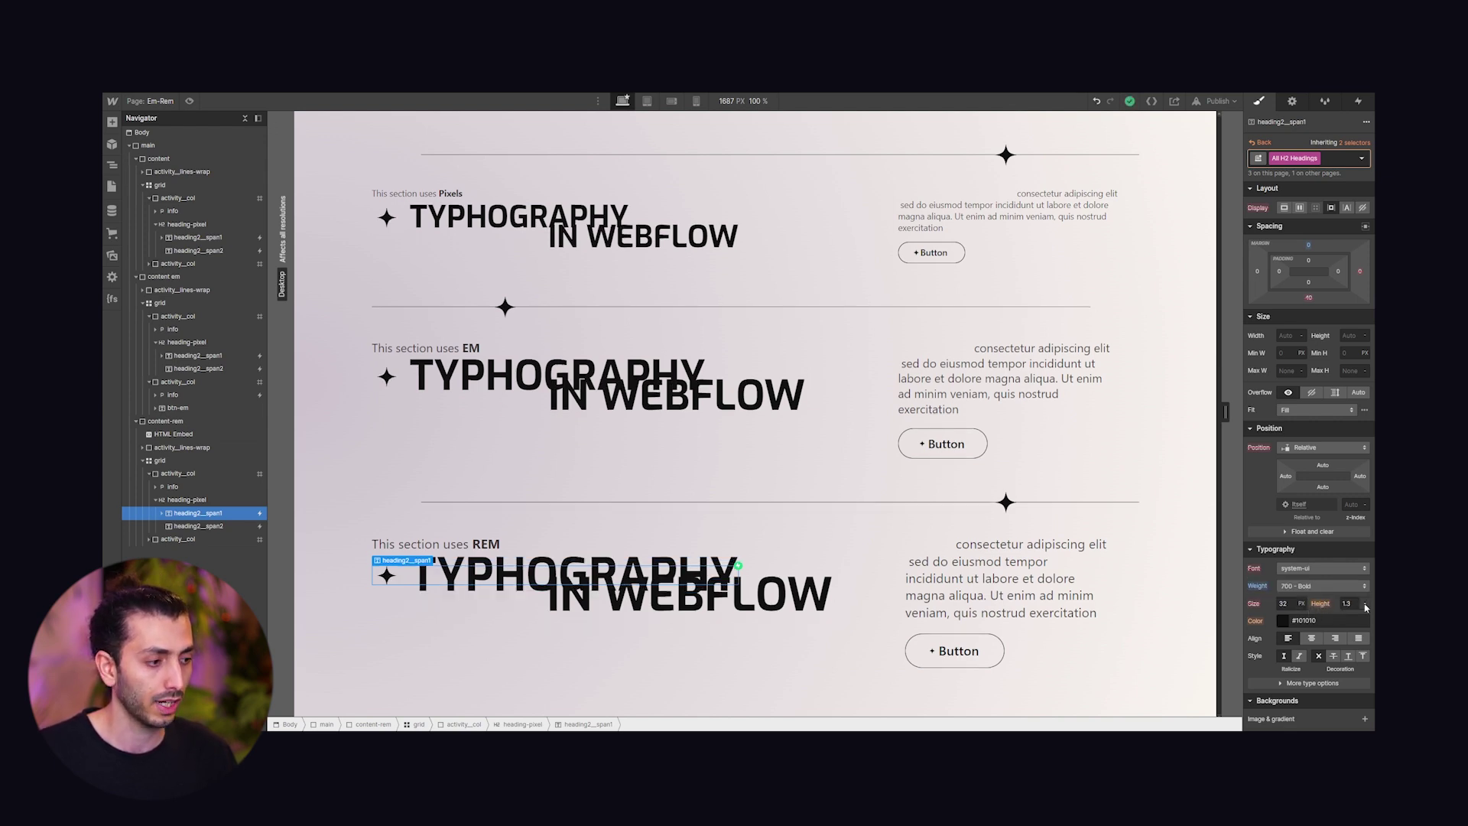
{"action": "left_click", "coordinate": [1362, 607]}
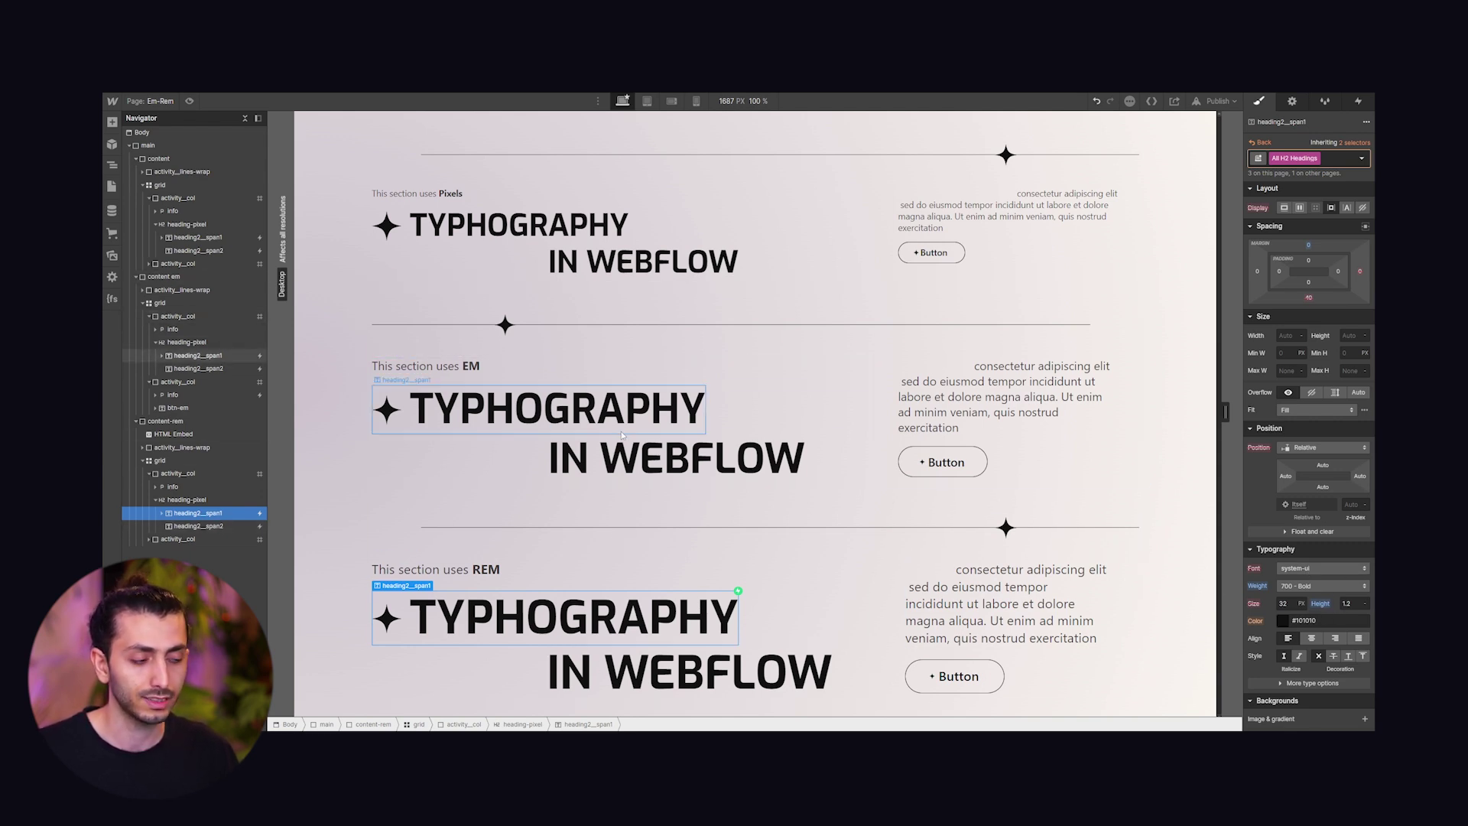
Publish the site to the selected domains and bring up Chrome's Settings.
{"action": "left_click", "coordinate": [1219, 101]}
{"action": "left_click", "coordinate": [1161, 238]}
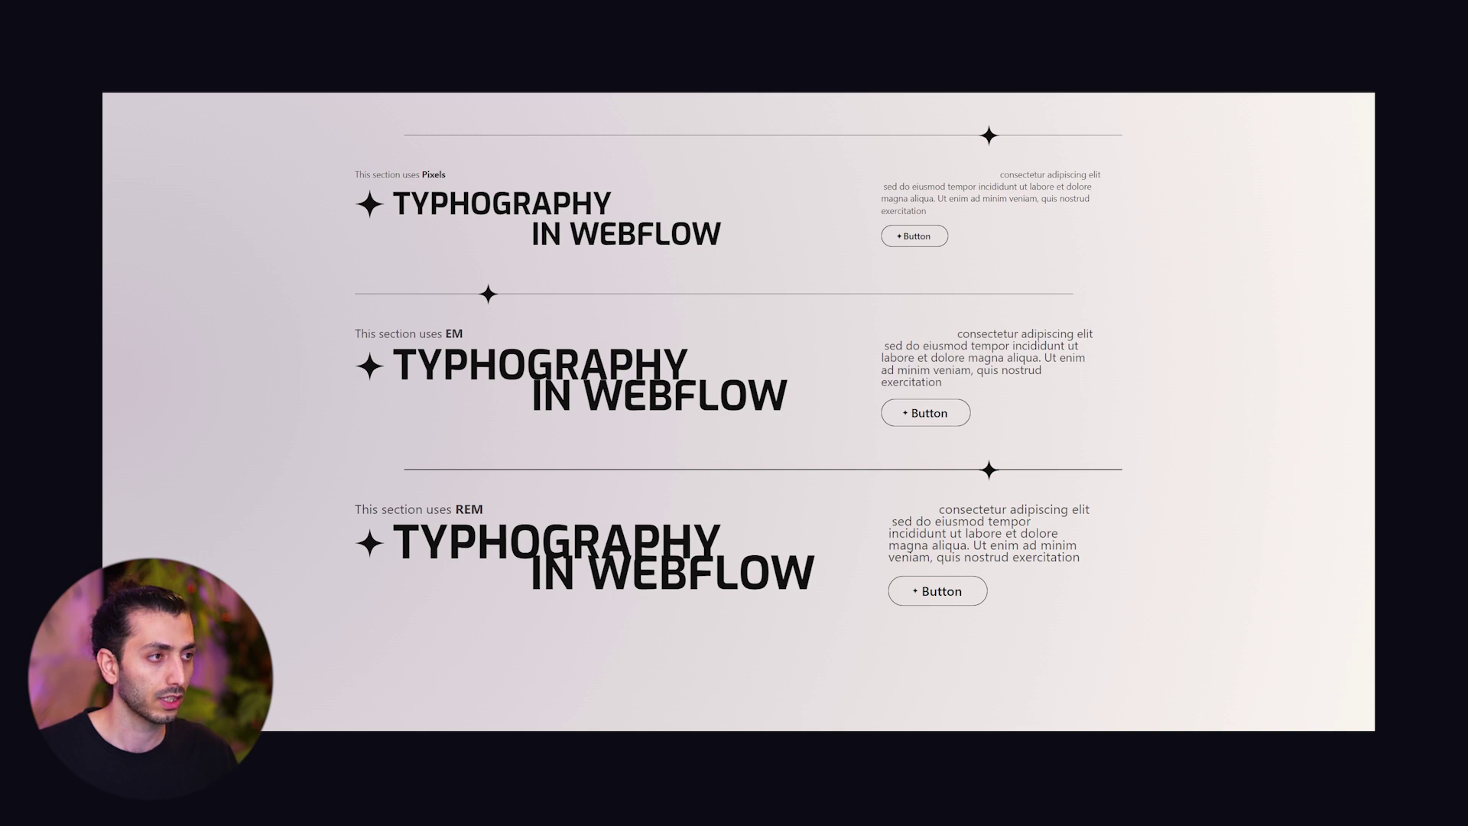
{"action": "key", "text": "alt+f"}
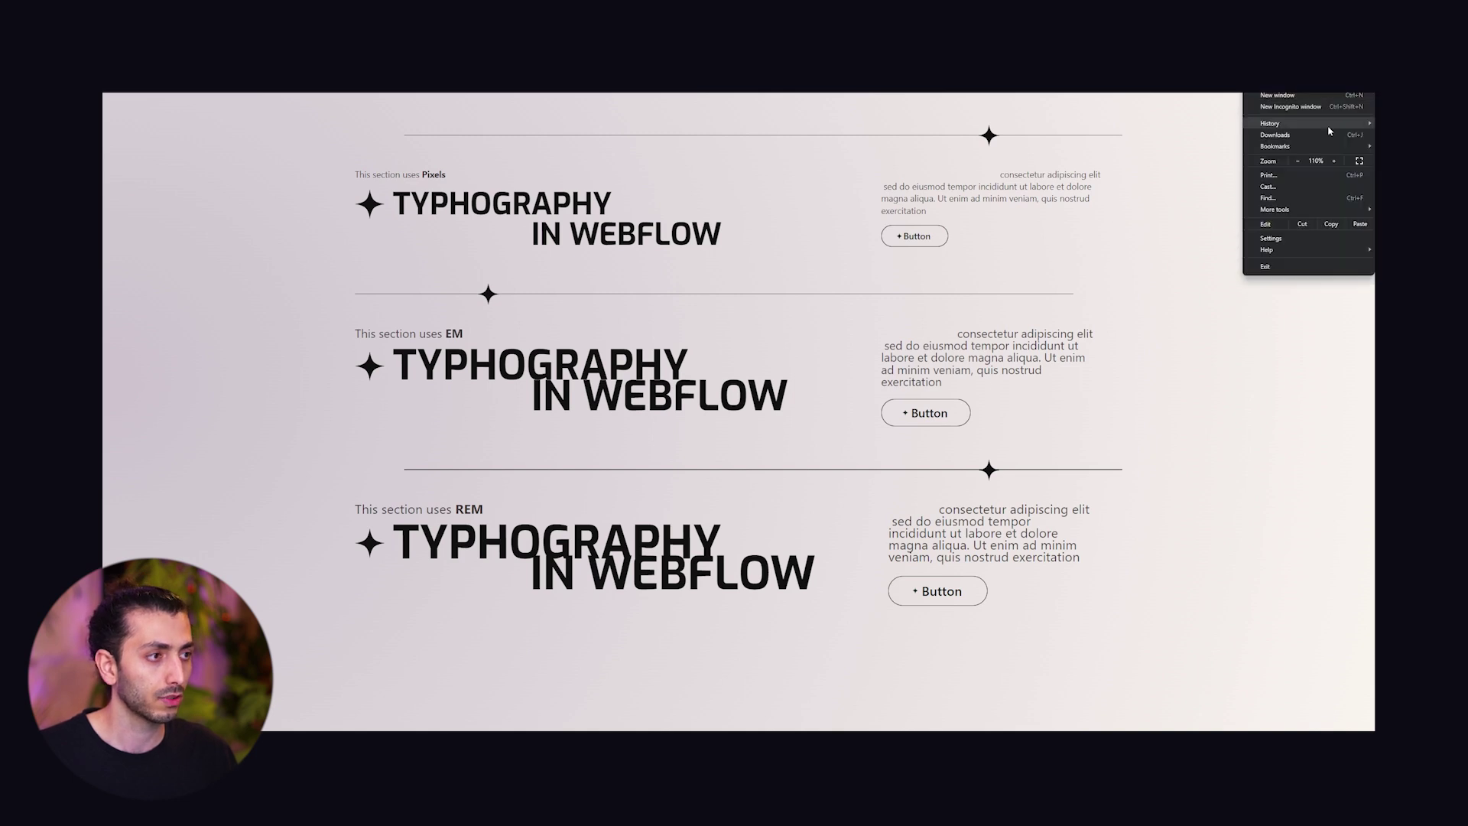
{"action": "left_click", "coordinate": [1301, 240]}
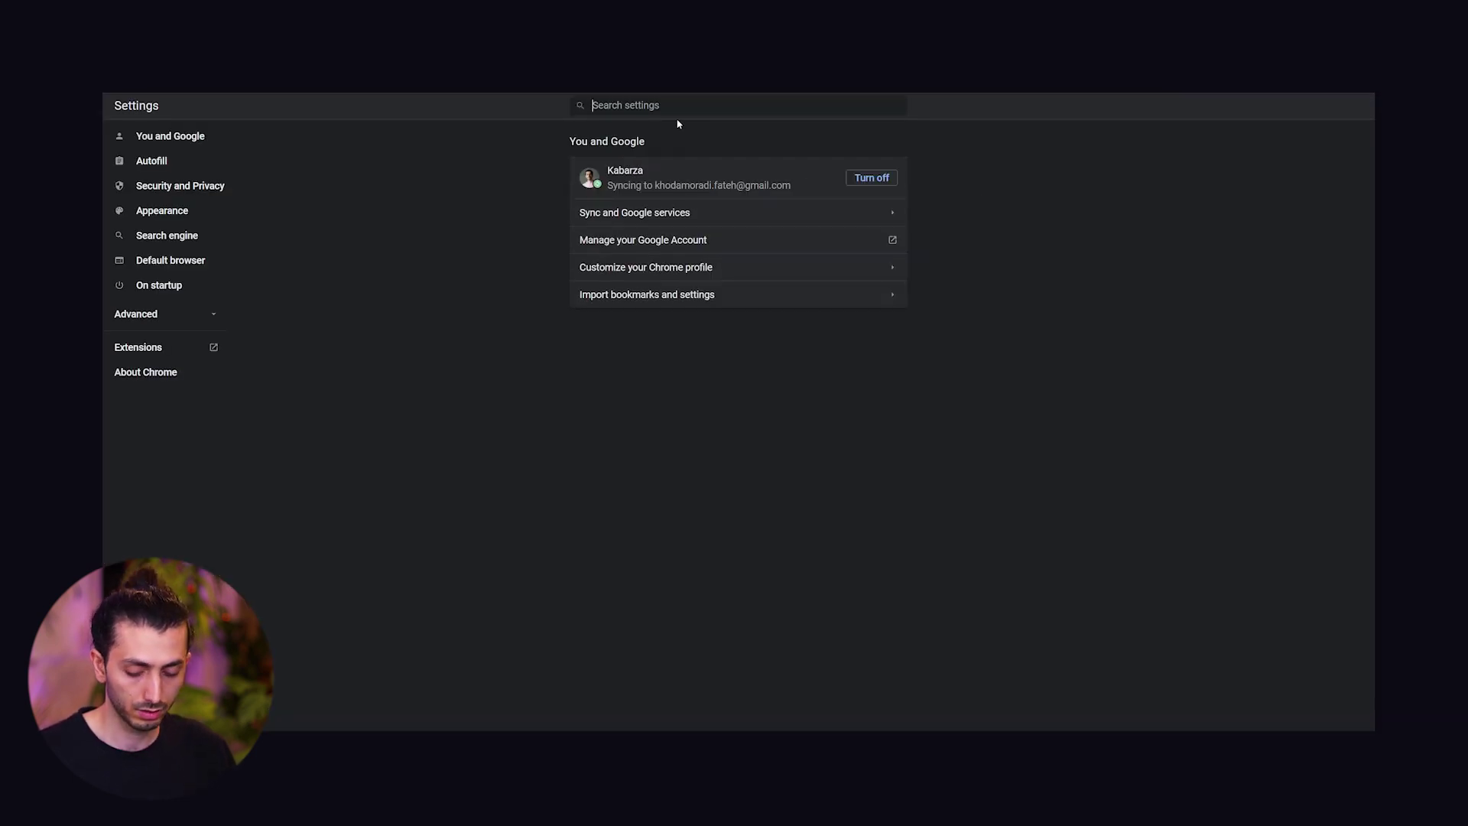
Search 'fonts', try Very small font size, then restore Medium (Recommended).
{"action": "type", "text": "fonts"}
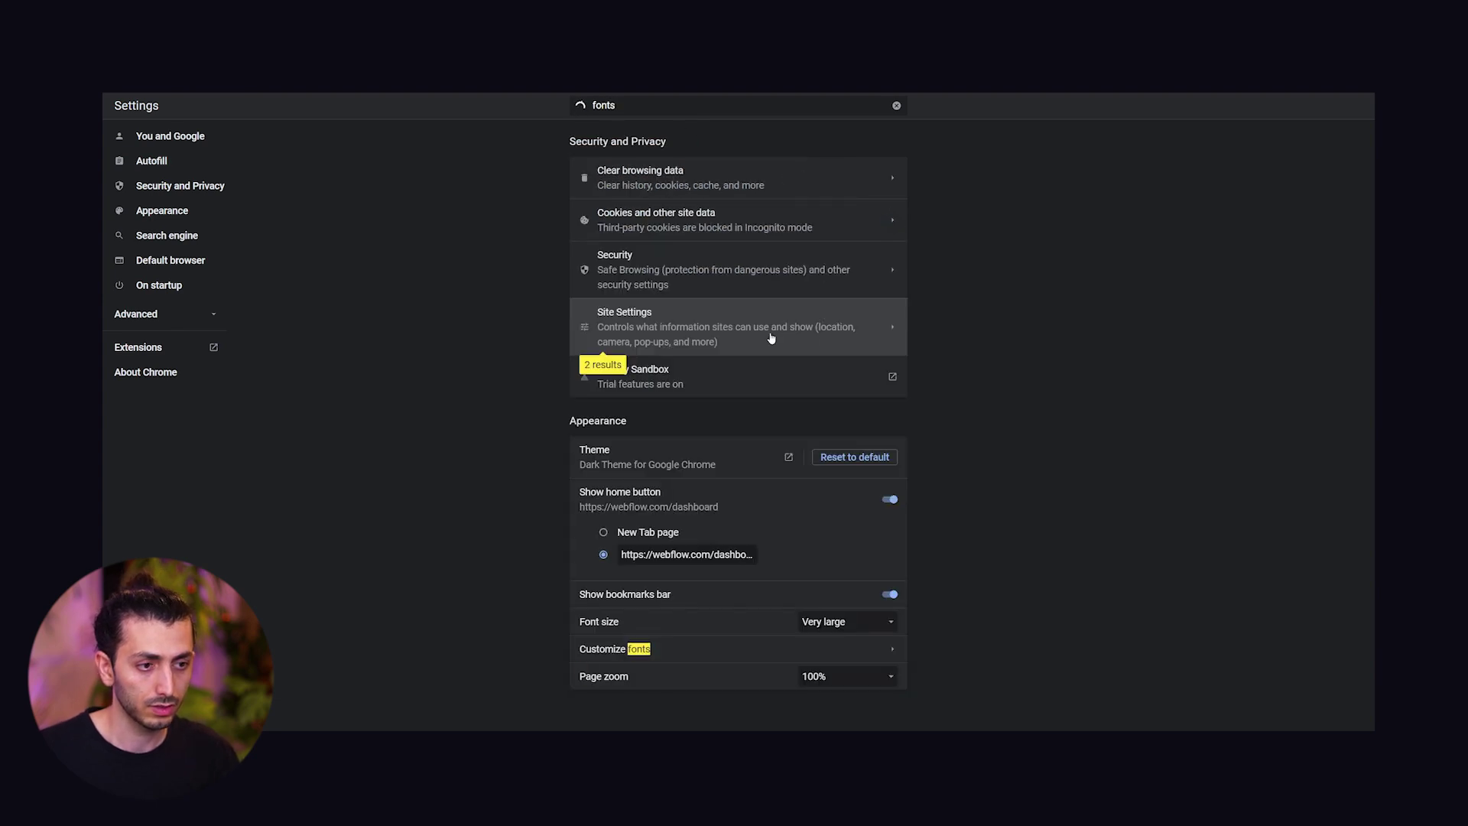
{"action": "left_click", "coordinate": [832, 622]}
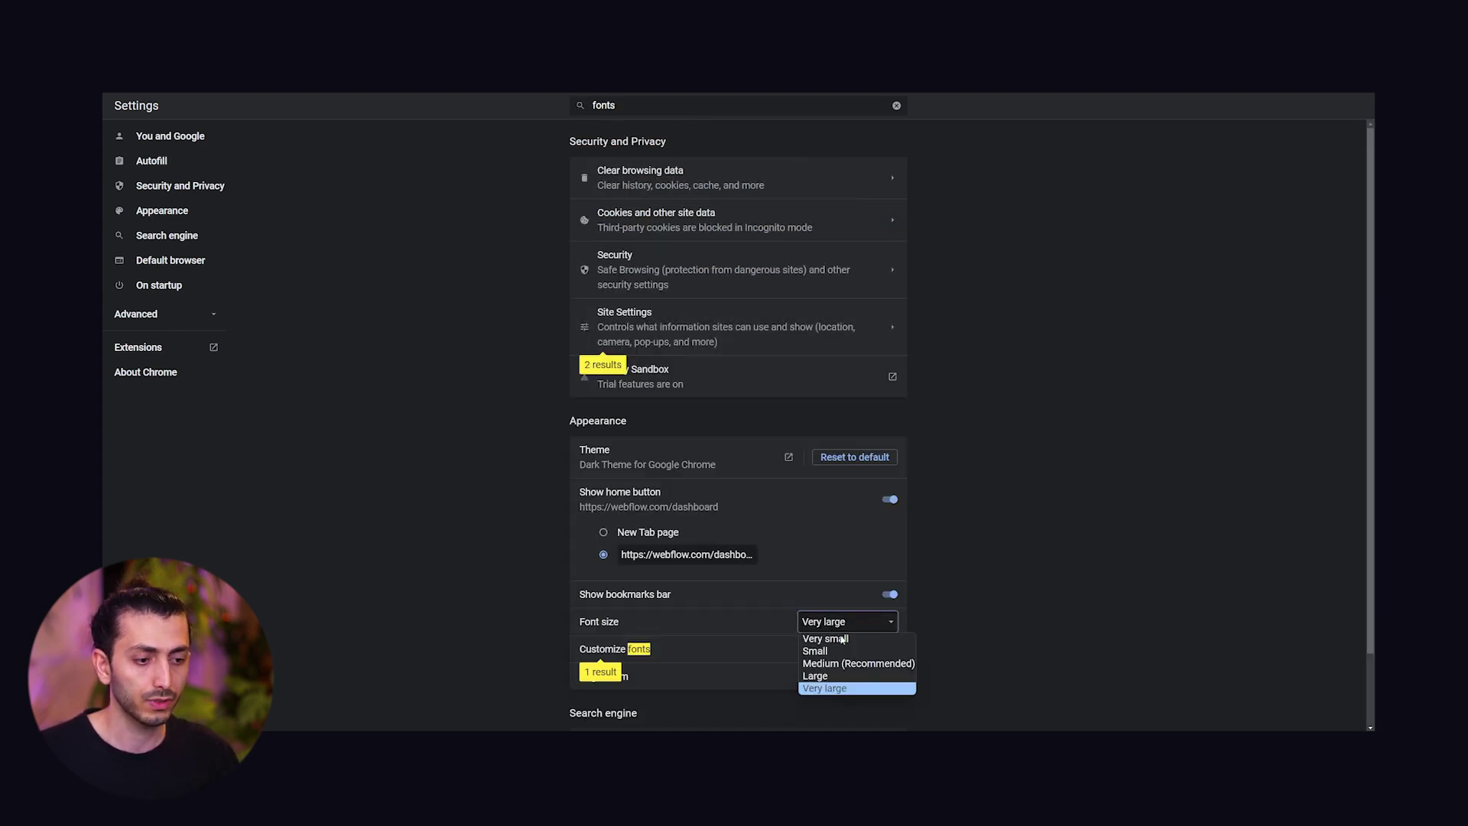
{"action": "left_click", "coordinate": [839, 645]}
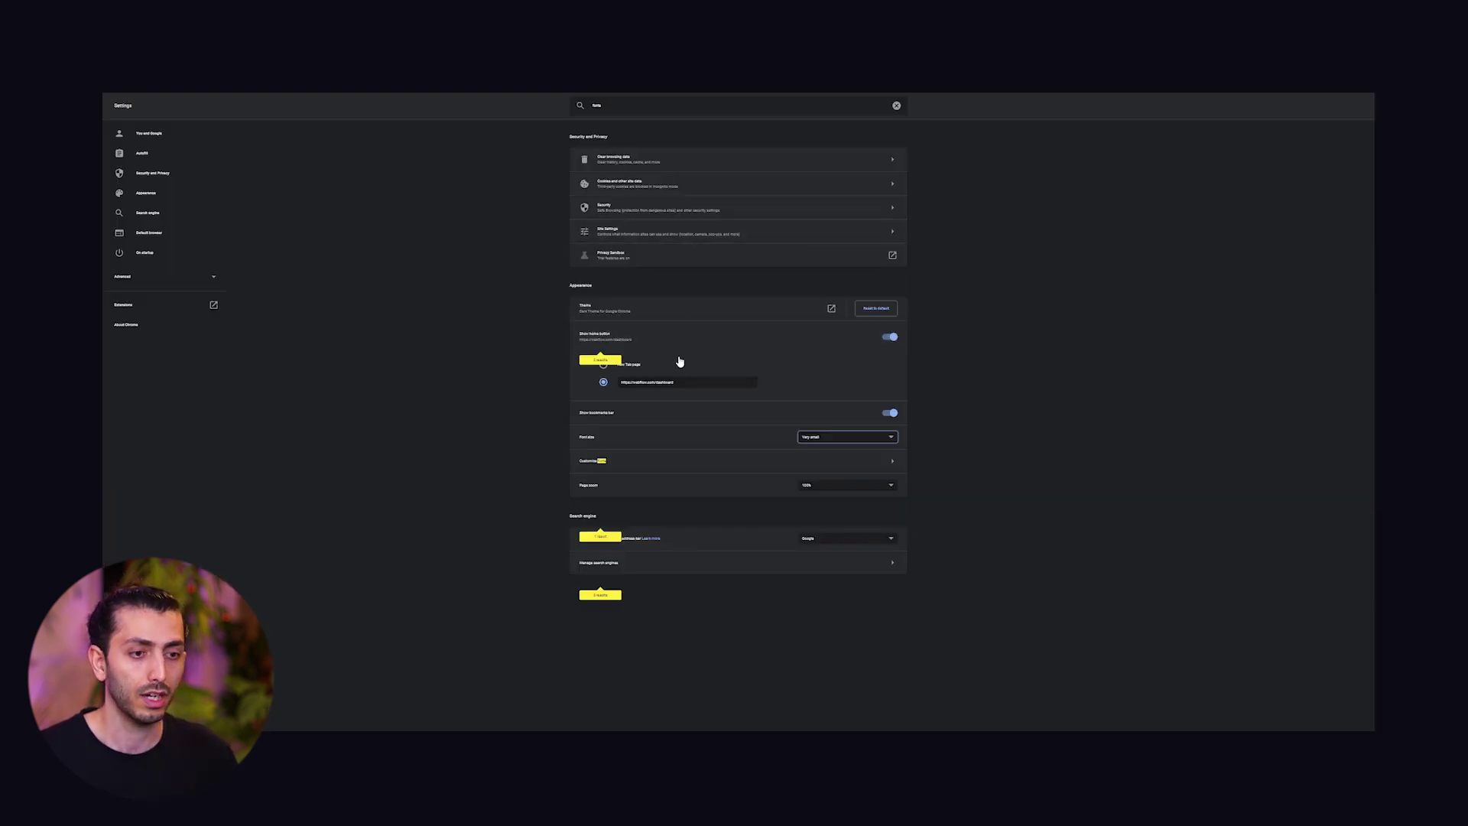
{"action": "left_click", "coordinate": [856, 442]}
{"action": "left_click", "coordinate": [853, 453]}
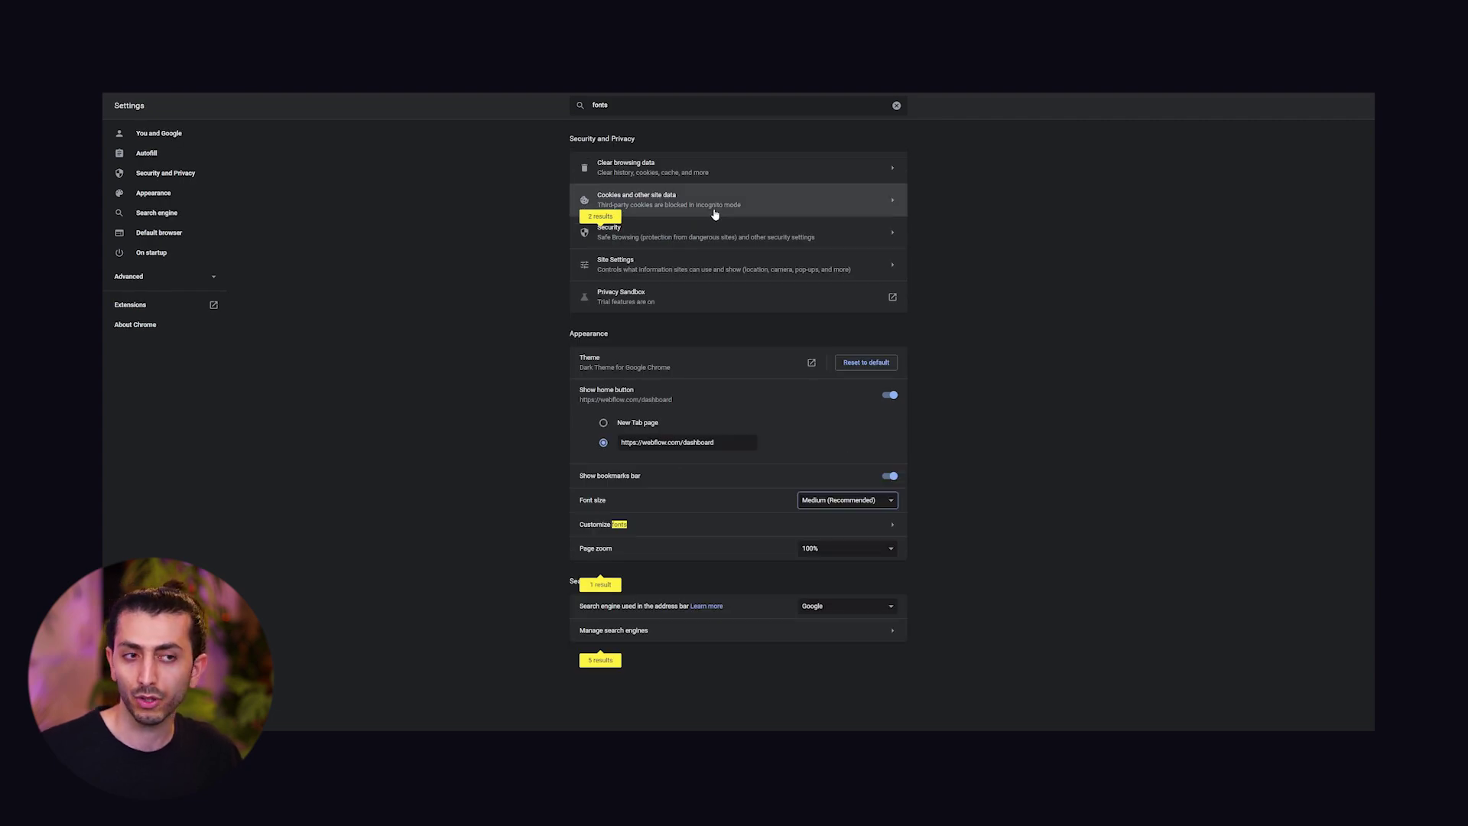
{"action": "left_click", "coordinate": [897, 105]}
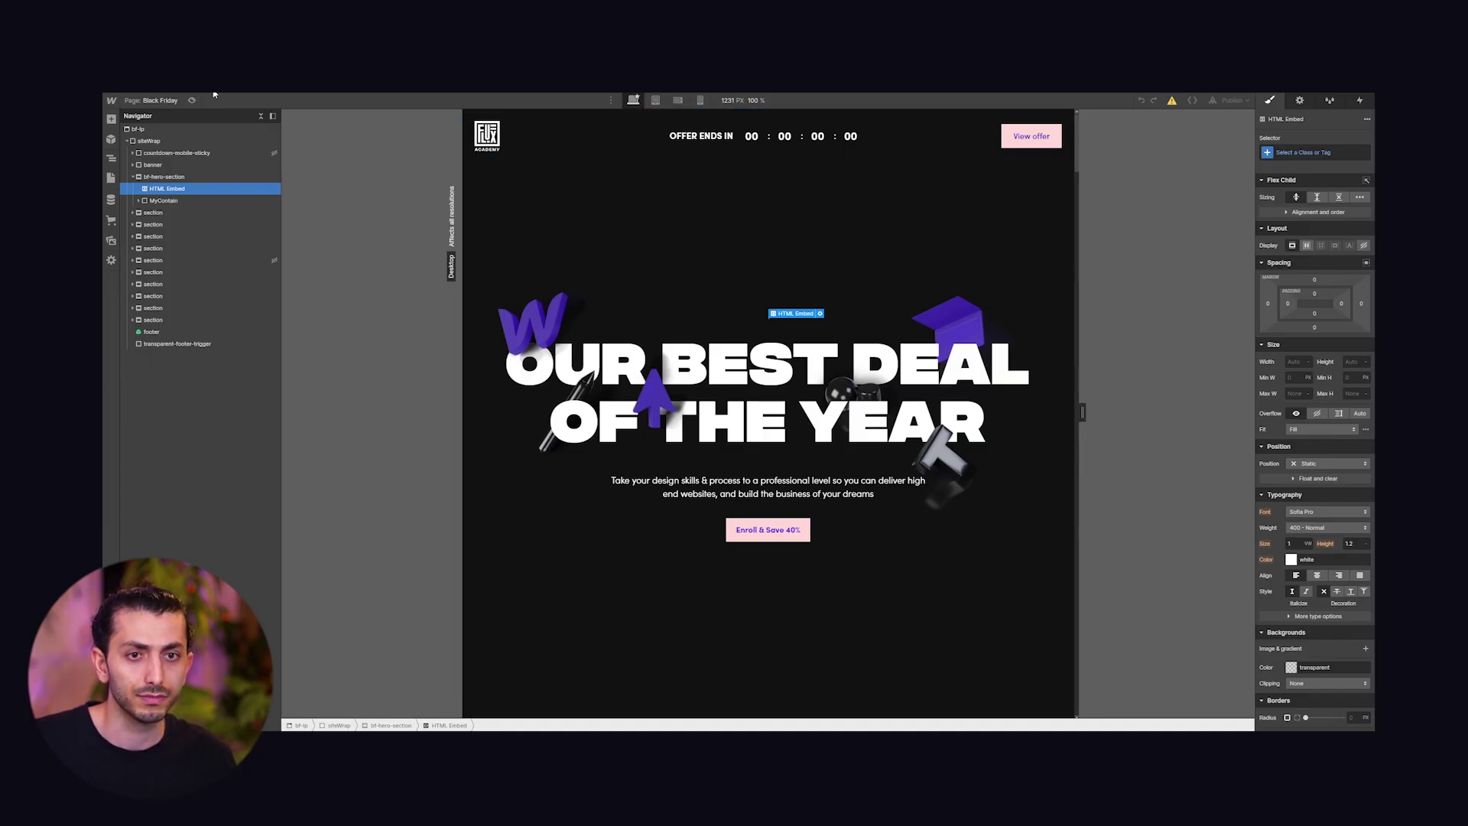
Preview the Black Friday hero without editor panels, resizing the canvas narrower and wider.
{"action": "left_click", "coordinate": [193, 100]}
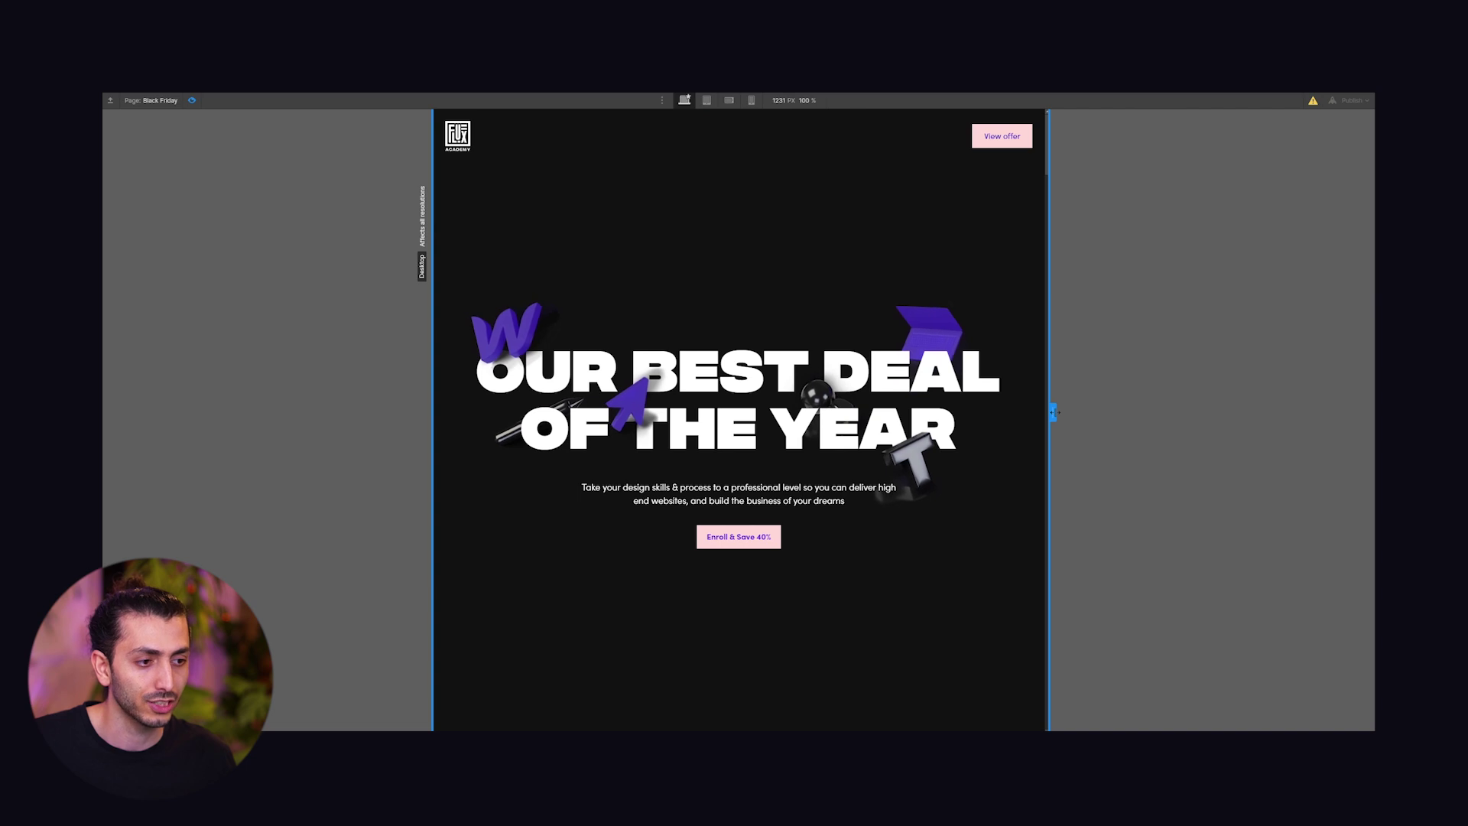
{"action": "left_click_drag", "start_coordinate": [1053, 413], "coordinate": [1122, 413]}
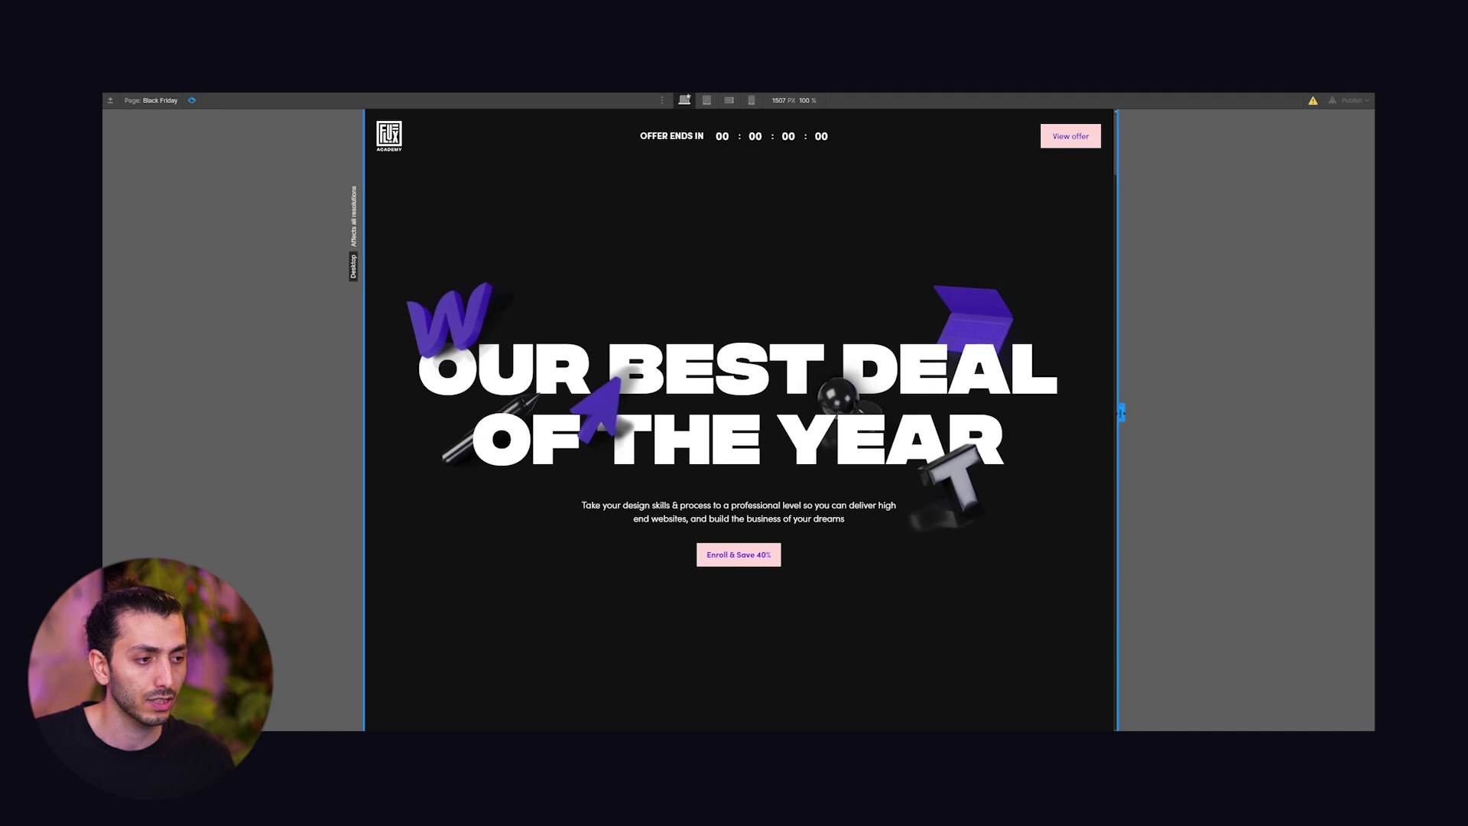
{"action": "left_click_drag", "start_coordinate": [1121, 411], "coordinate": [1239, 411]}
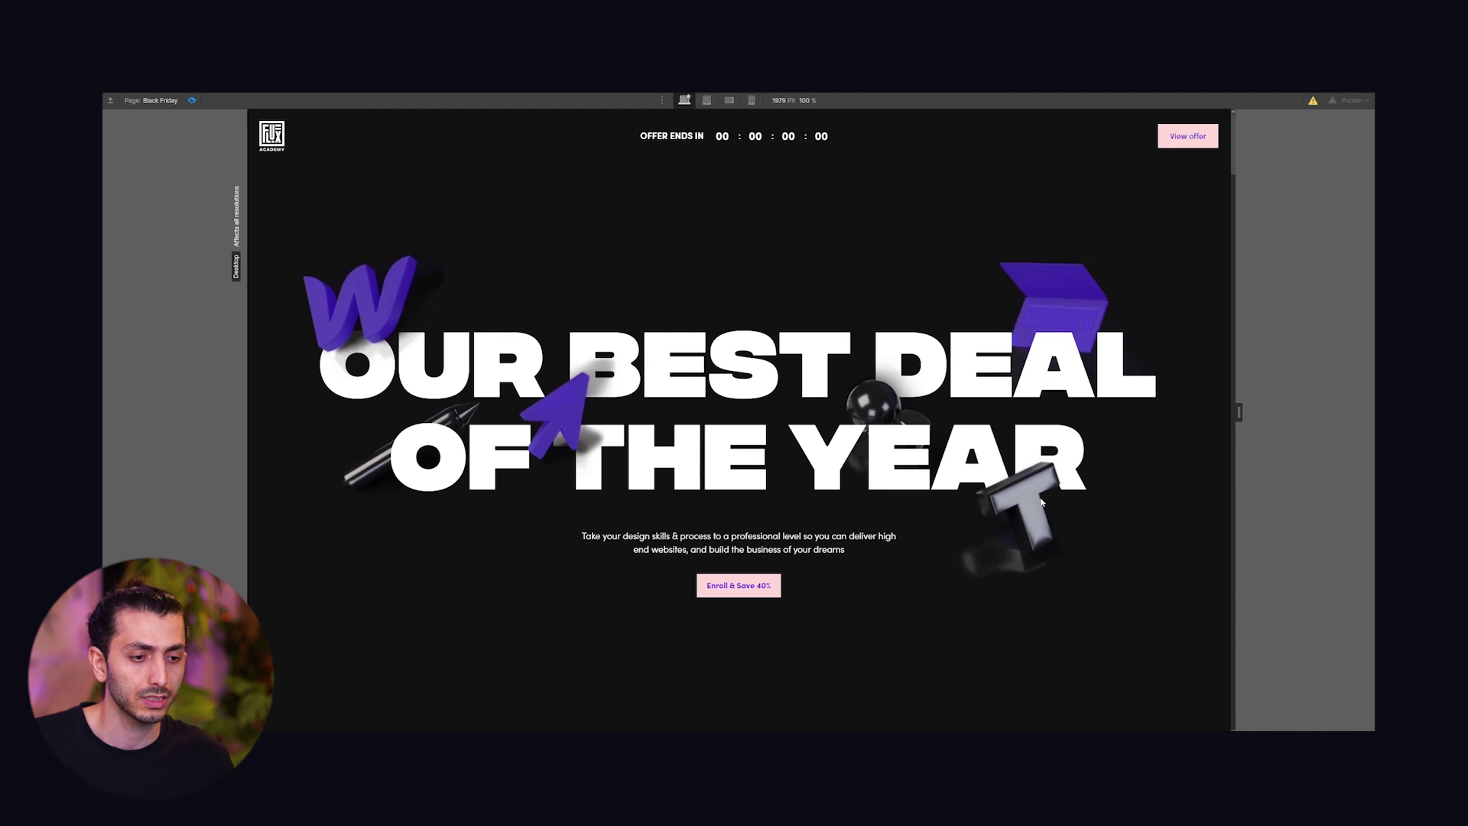
{"action": "left_click_drag", "start_coordinate": [1239, 412], "coordinate": [1056, 411]}
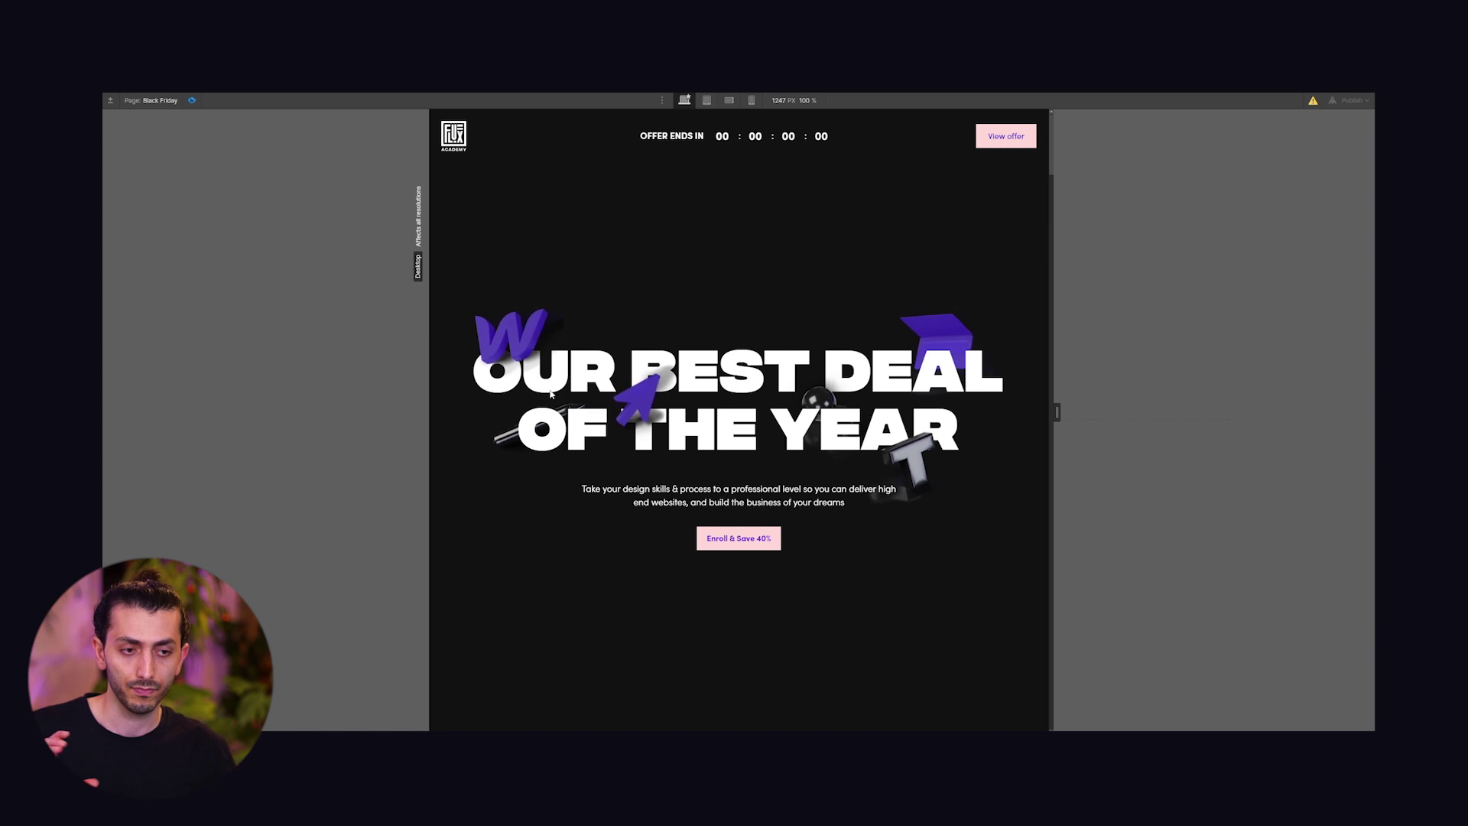
{"action": "left_click_drag", "start_coordinate": [1053, 399], "coordinate": [1369, 378]}
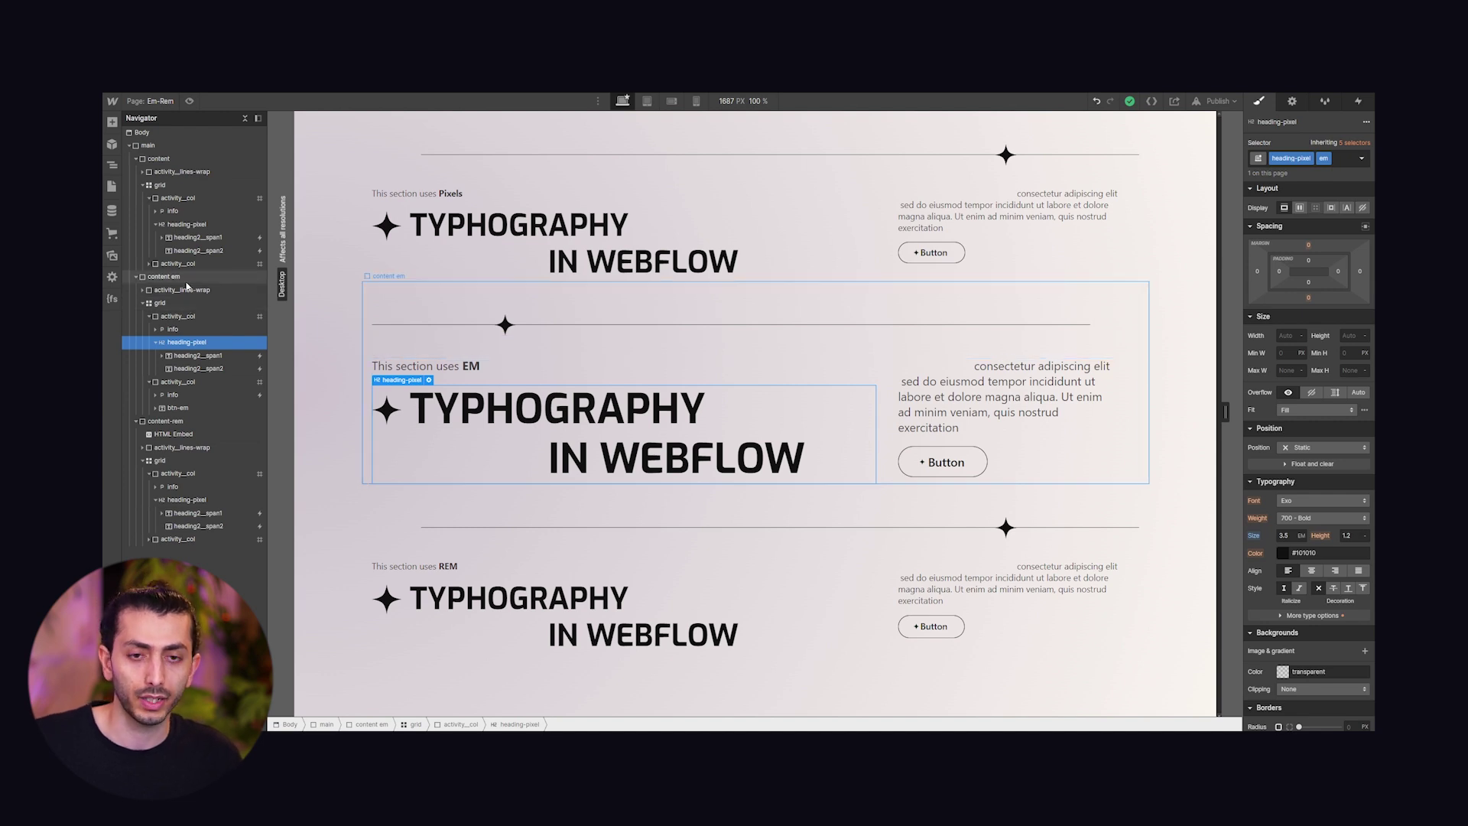
Give the content em section a Typography size of 1vw.
{"action": "left_click", "coordinate": [164, 276]}
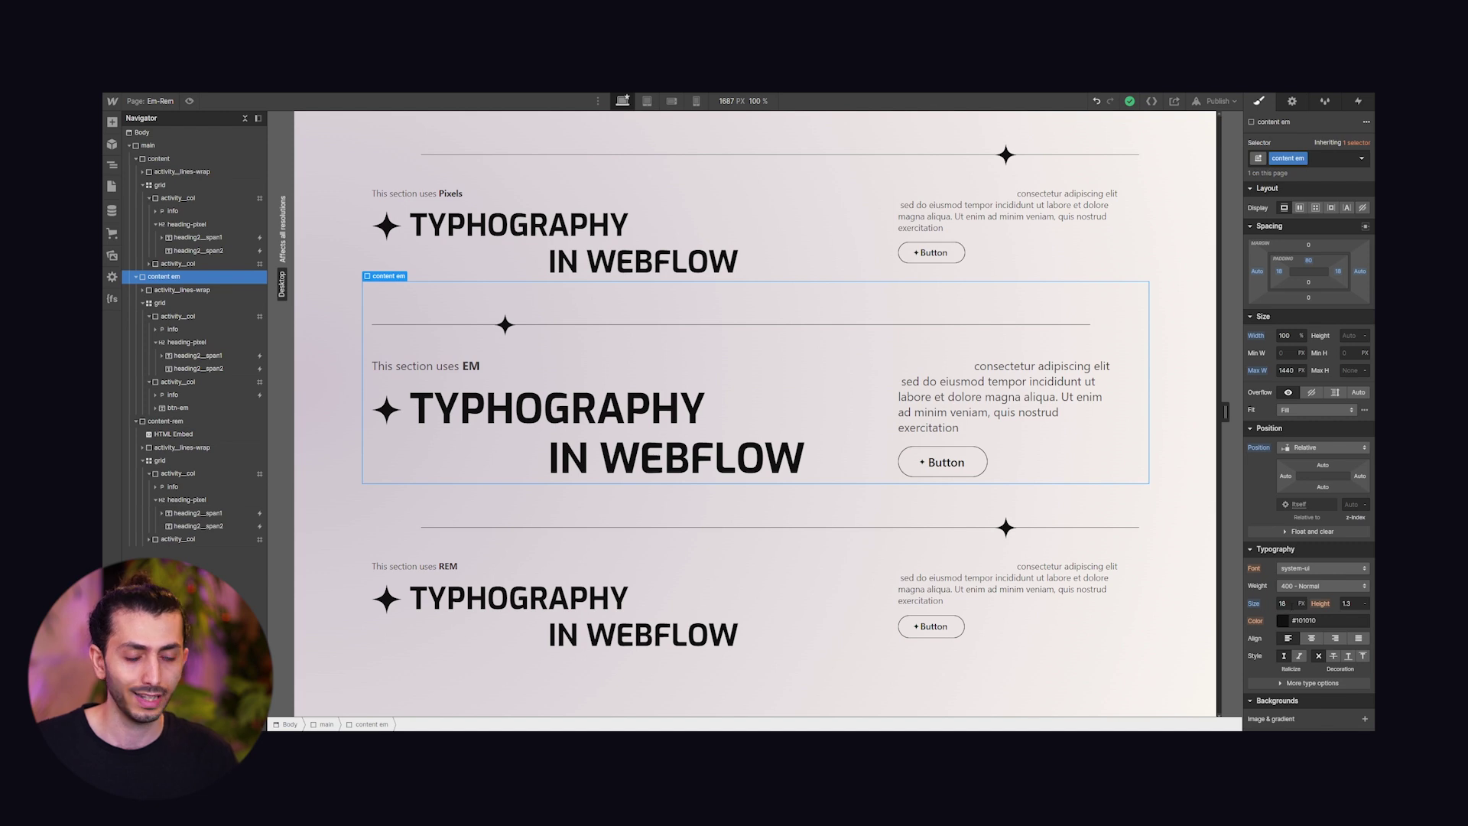
{"action": "left_click", "coordinate": [1282, 604]}
{"action": "type", "text": "1"}
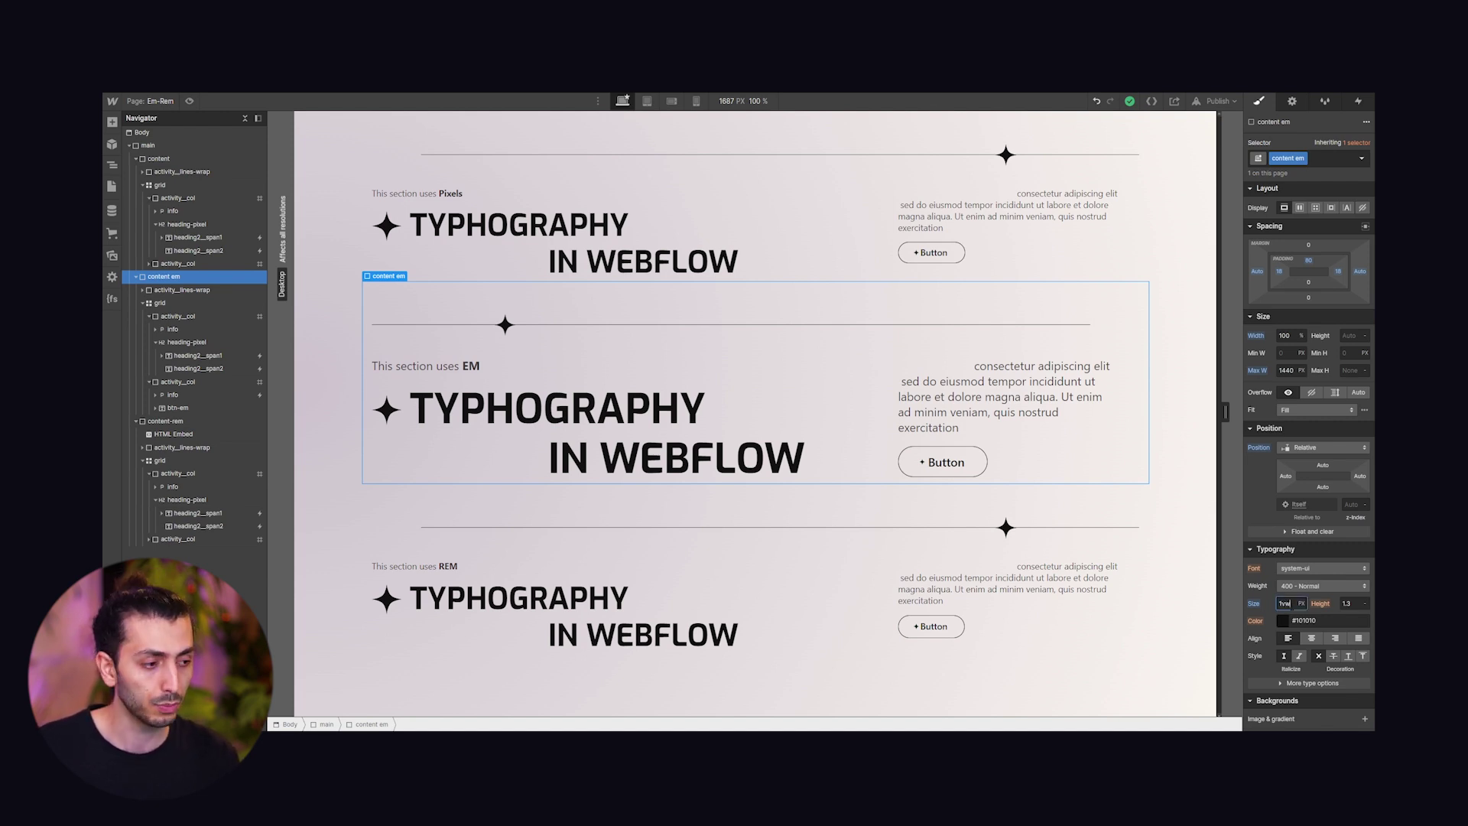
{"action": "type", "text": "vw"}
{"action": "key", "text": "Return"}
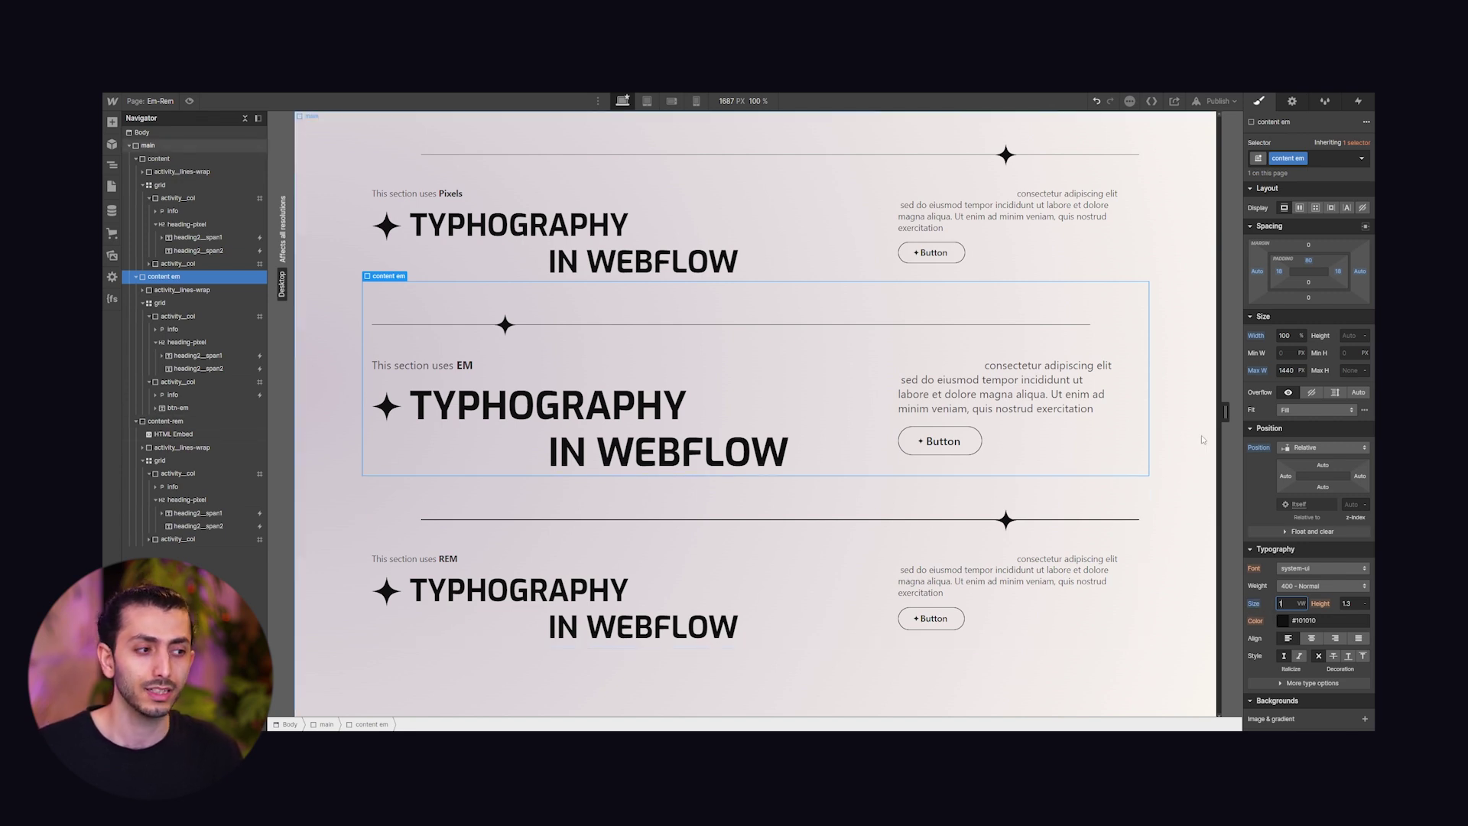
Narrow and widen the canvas to test EM scaling, then preview and narrow the page.
{"action": "left_click_drag", "start_coordinate": [1218, 418], "coordinate": [1009, 440]}
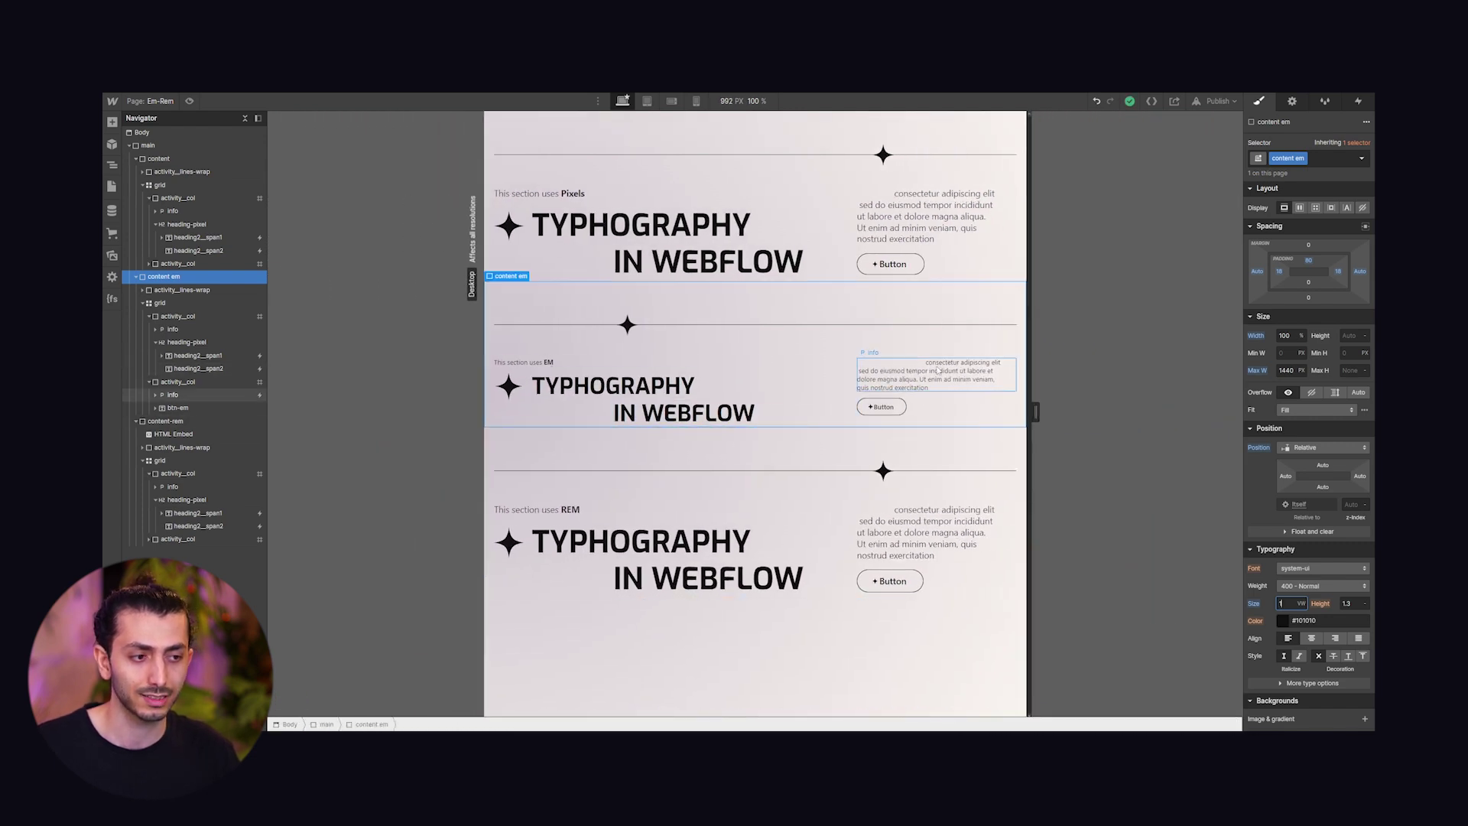
{"action": "left_click_drag", "start_coordinate": [1038, 414], "coordinate": [1281, 411]}
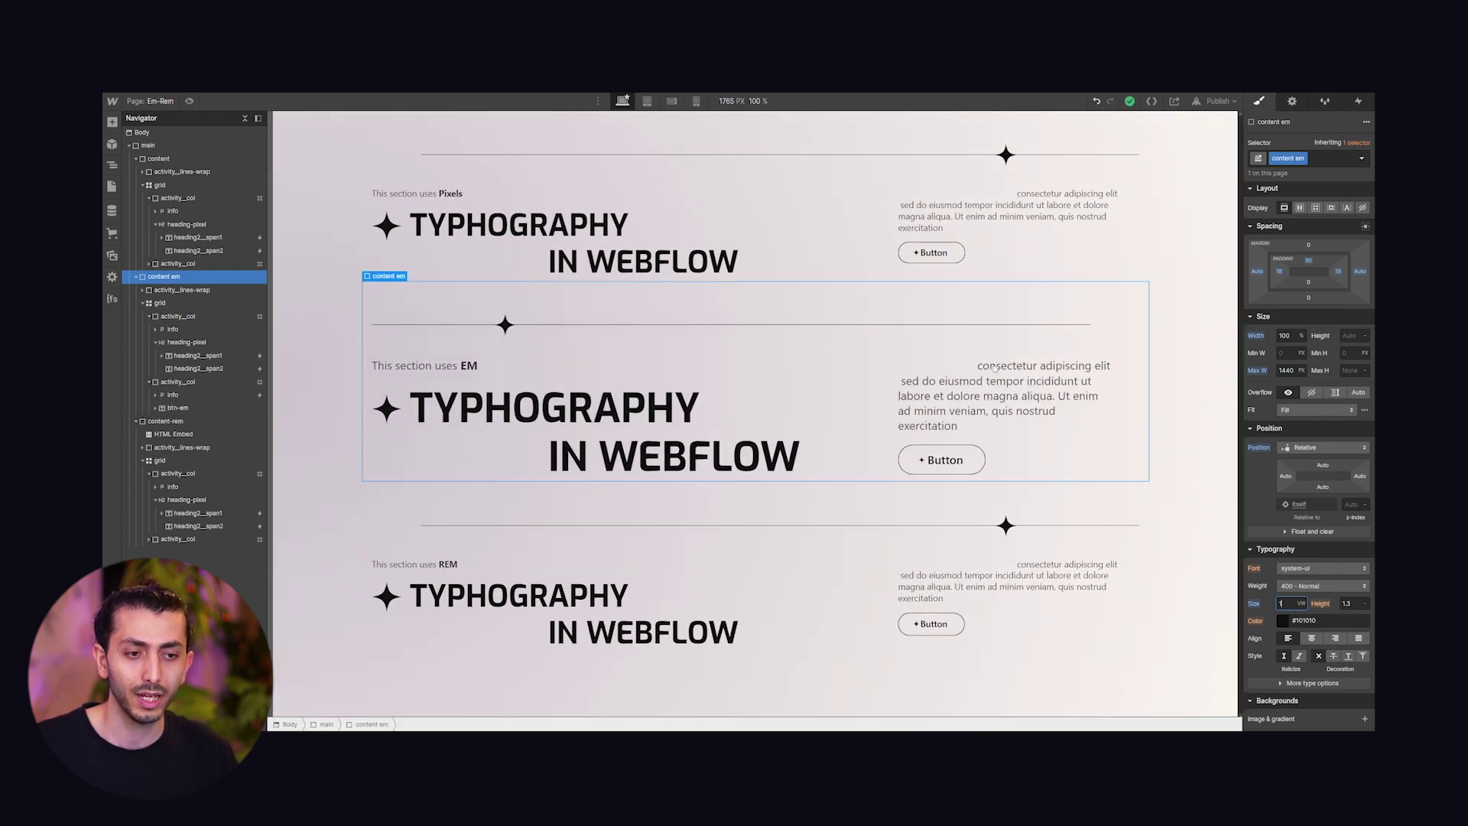
{"action": "key", "text": "ctrl+shift+p"}
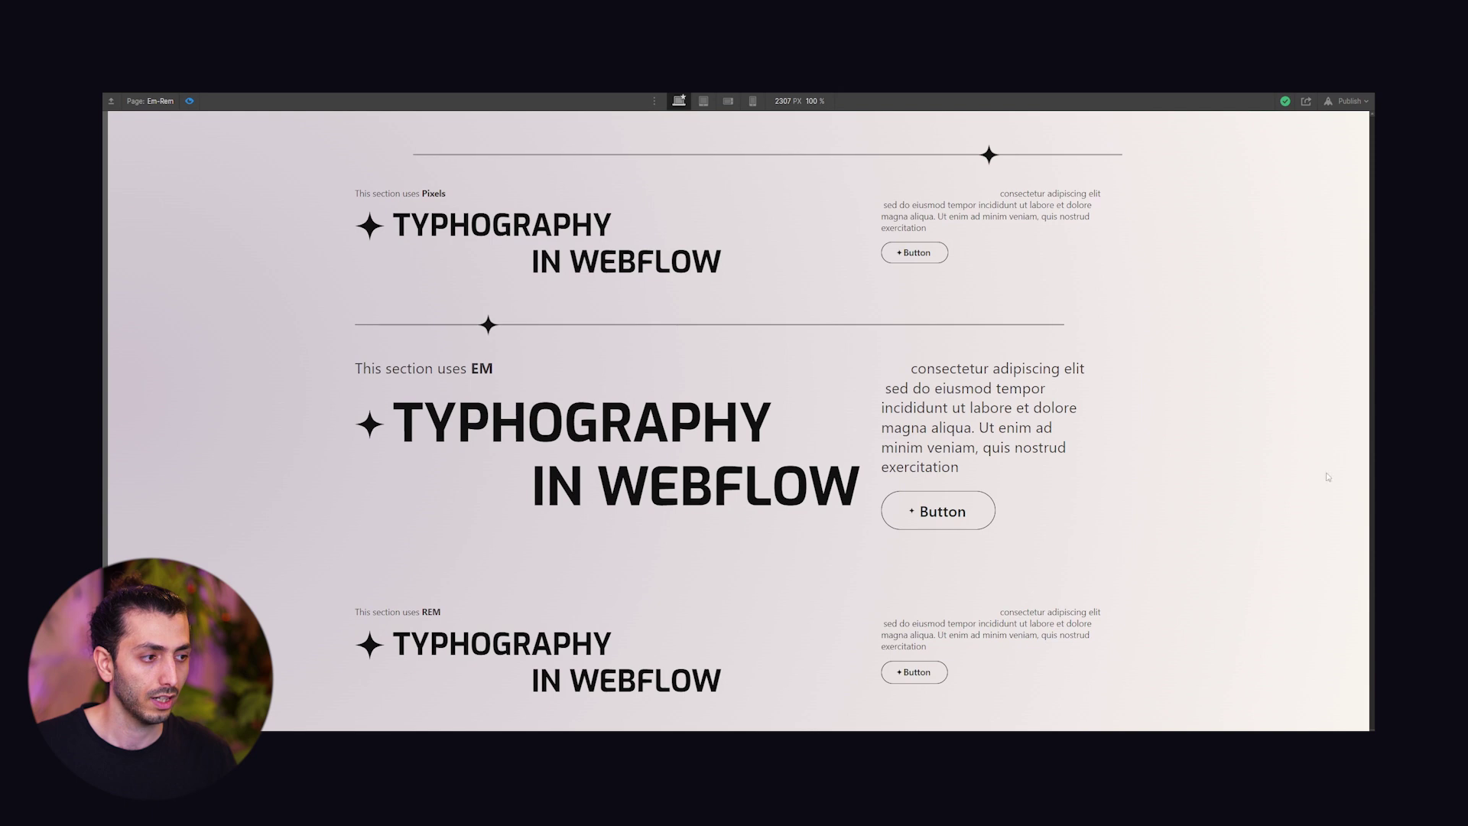
{"action": "left_click_drag", "start_coordinate": [1372, 457], "coordinate": [1084, 479]}
Exit preview and widen the Black Friday page slightly.
{"action": "left_click", "coordinate": [187, 103]}
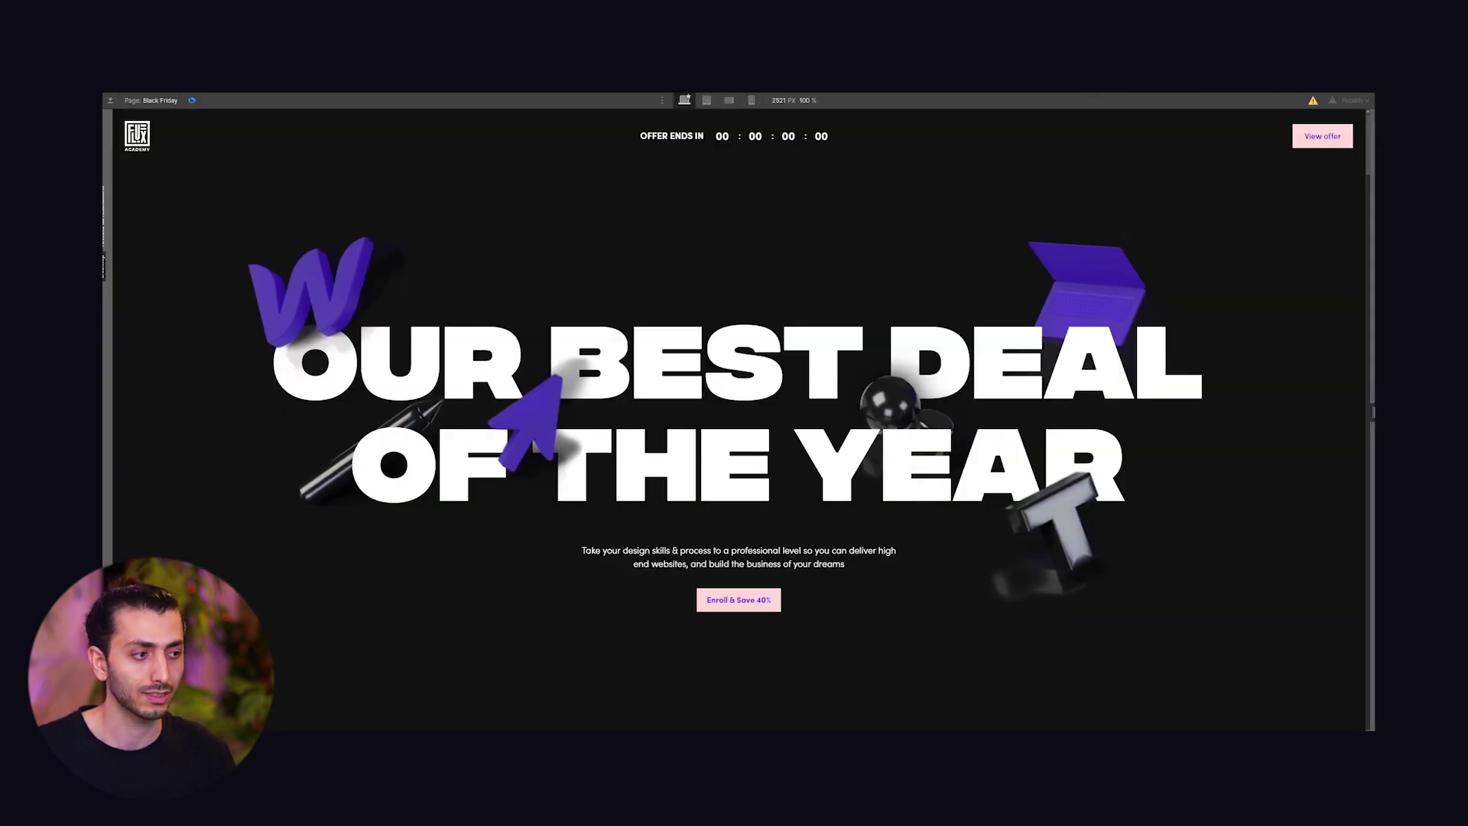
{"action": "mouse_move", "coordinate": [1344, 413]}
{"action": "left_mouse_down"}
{"action": "mouse_move", "coordinate": [1229, 412]}
{"action": "mouse_move", "coordinate": [1358, 413]}
{"action": "left_mouse_up"}
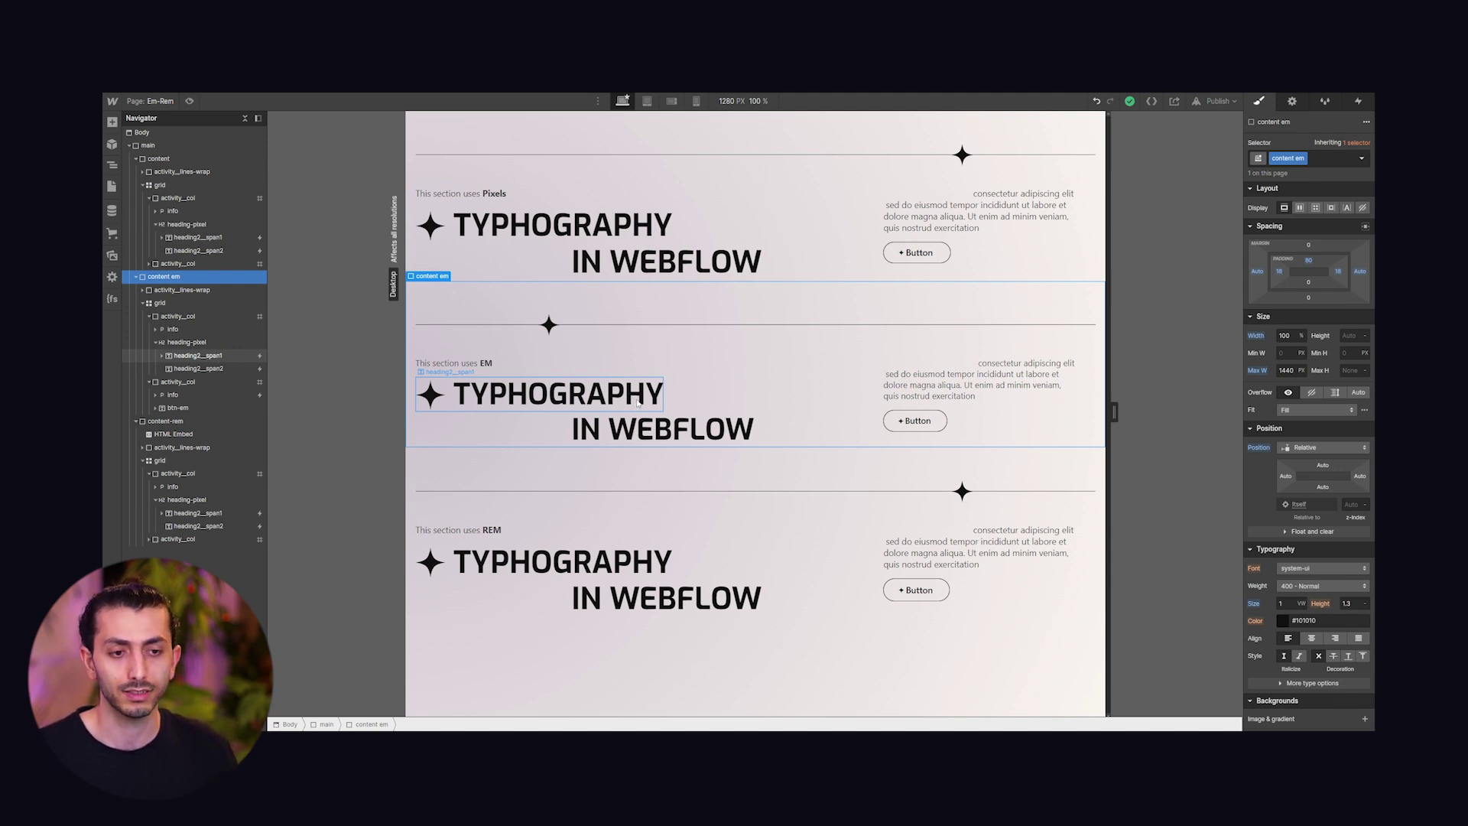
{"action": "left_click", "coordinate": [1359, 144]}
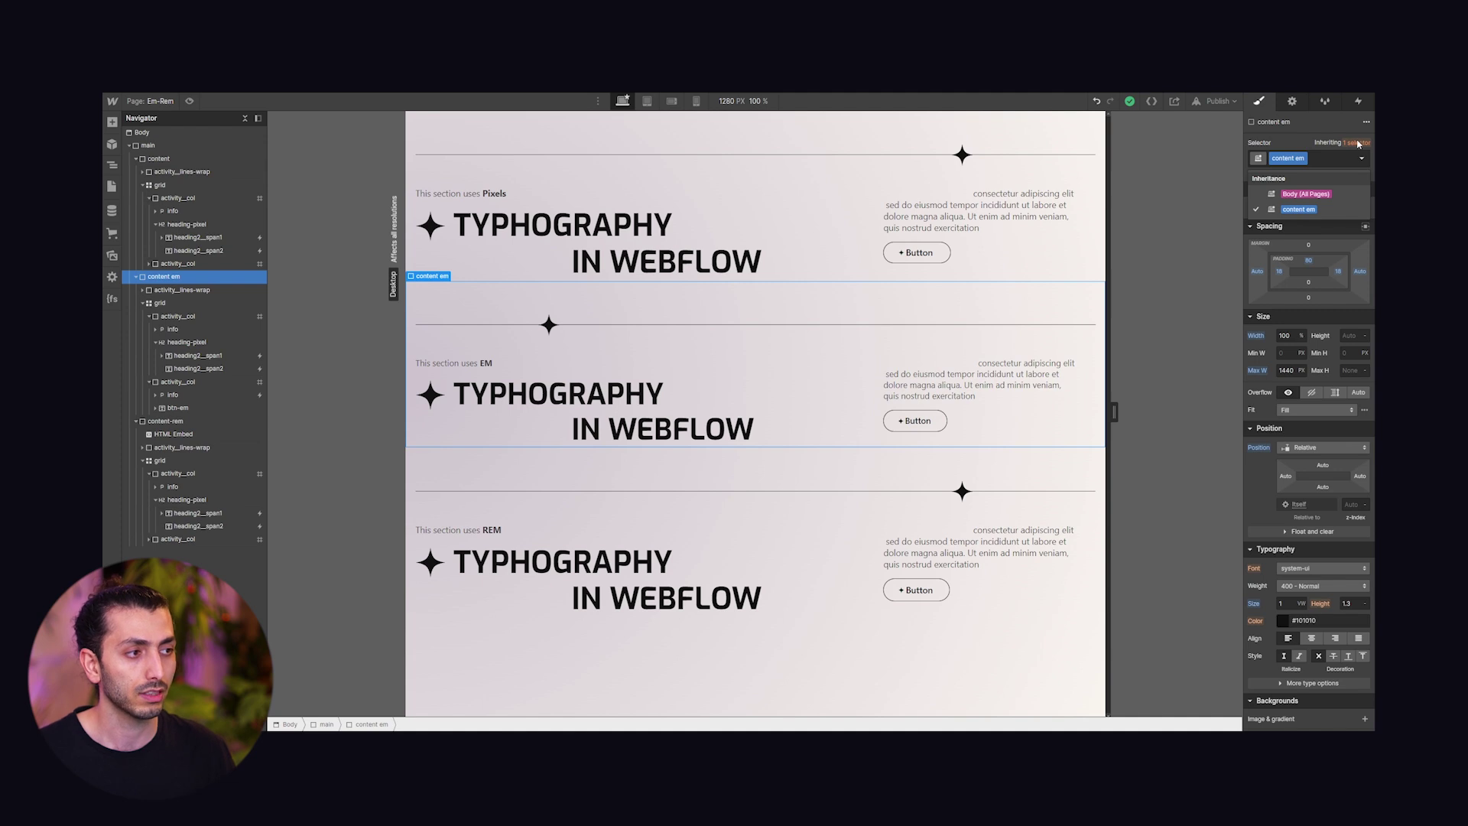
{"action": "left_click", "coordinate": [1320, 196]}
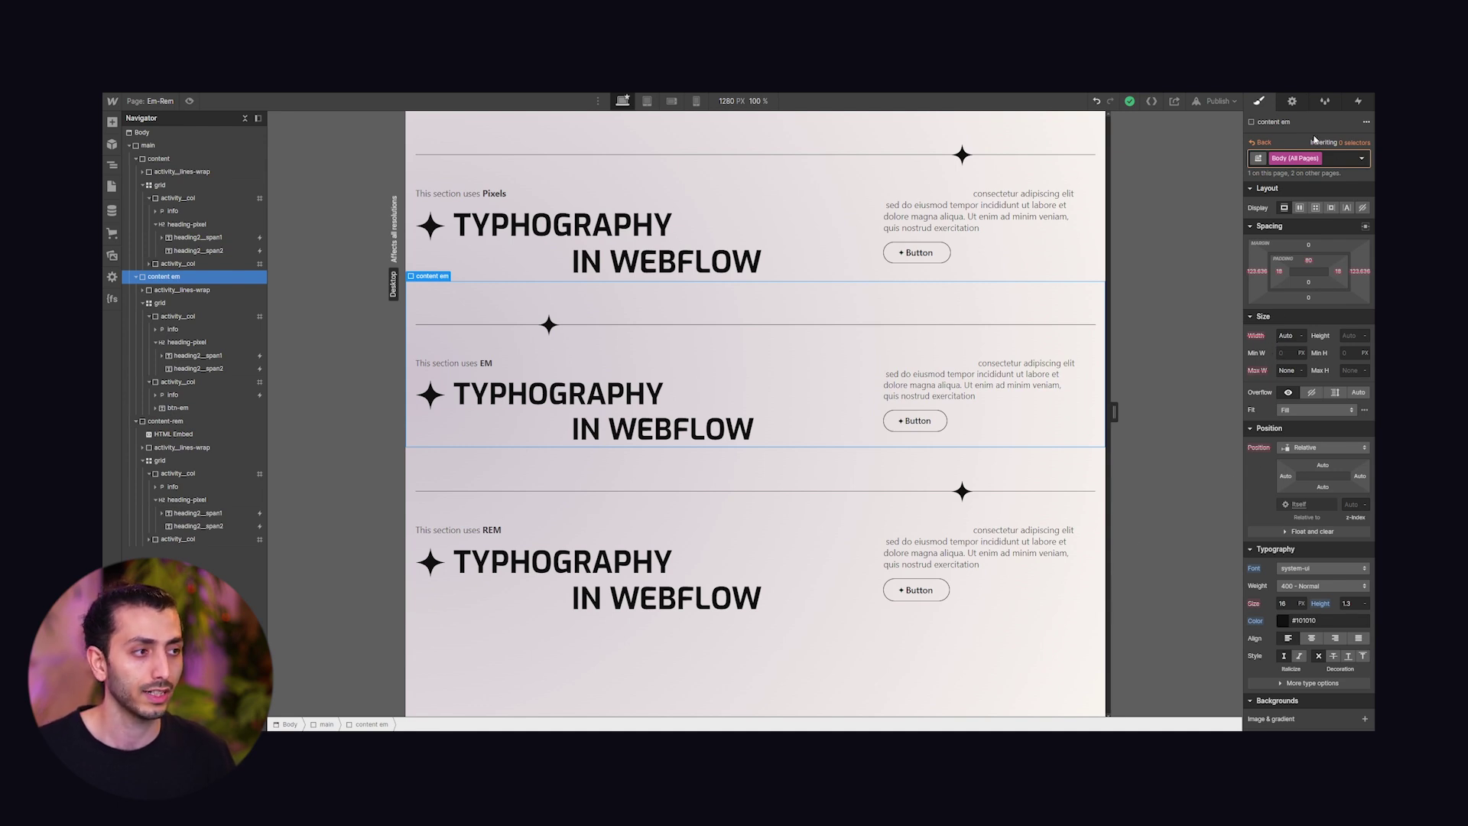
{"action": "left_click", "coordinate": [1262, 142]}
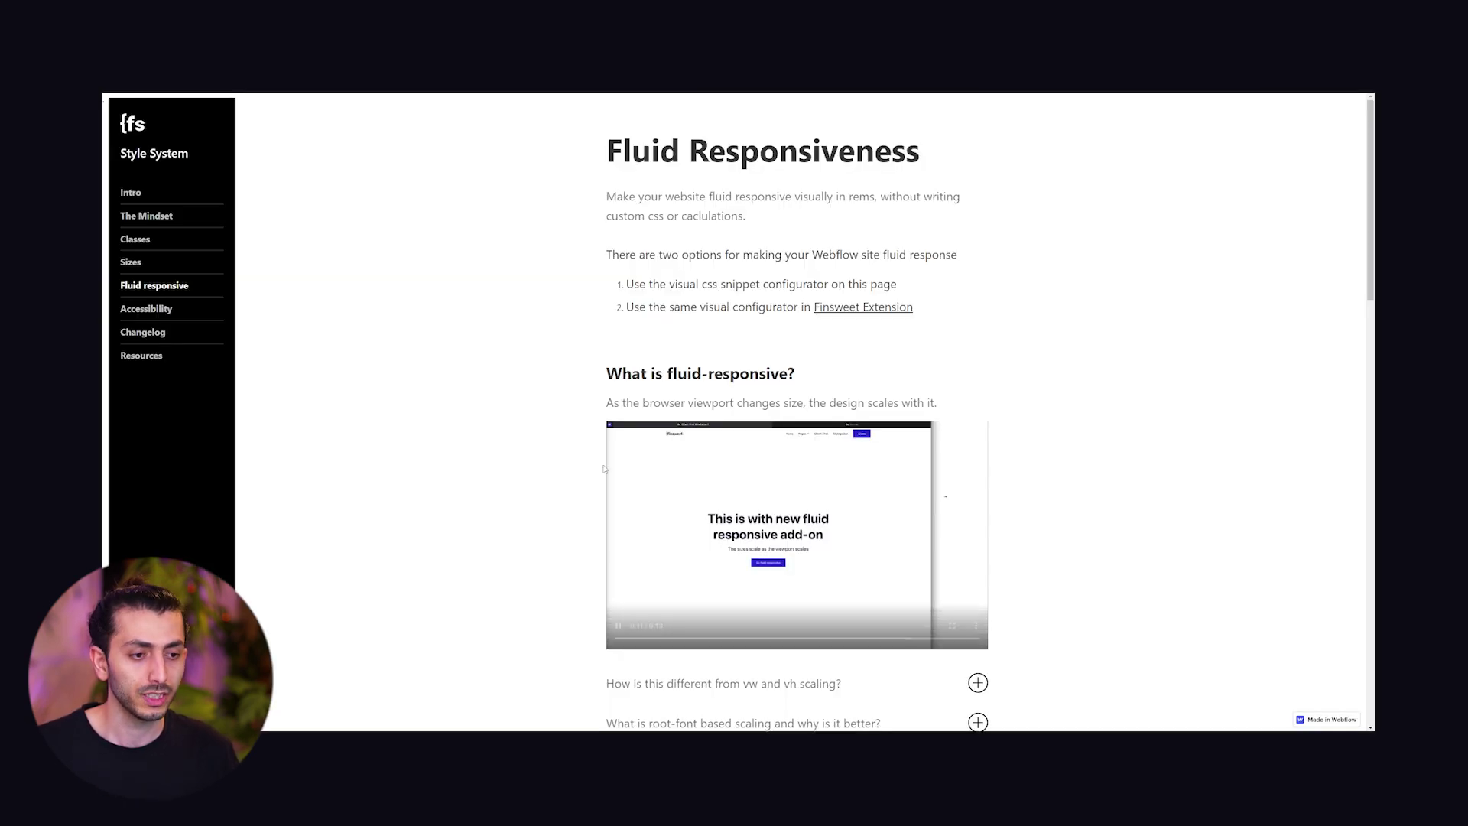
On the fluid graph, raise the points near 991 px and lower the point just above 767 px.
{"action": "scroll", "coordinate": [797, 413], "scroll_direction": "down", "scroll_amount": 5}
{"action": "scroll", "coordinate": [757, 501], "scroll_direction": "down", "scroll_amount": 5}
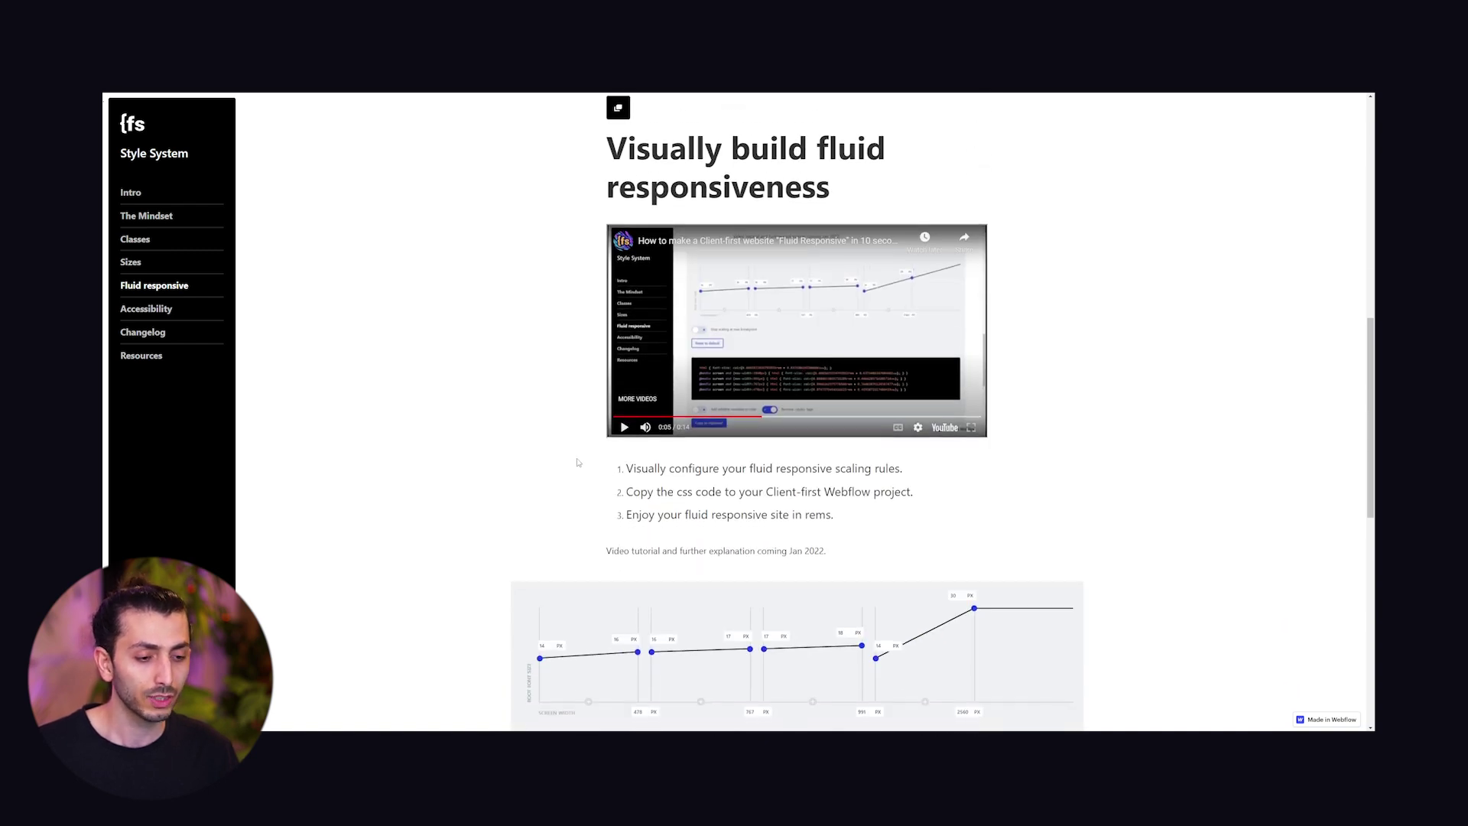
{"action": "scroll", "coordinate": [578, 466], "scroll_direction": "up", "scroll_amount": 3}
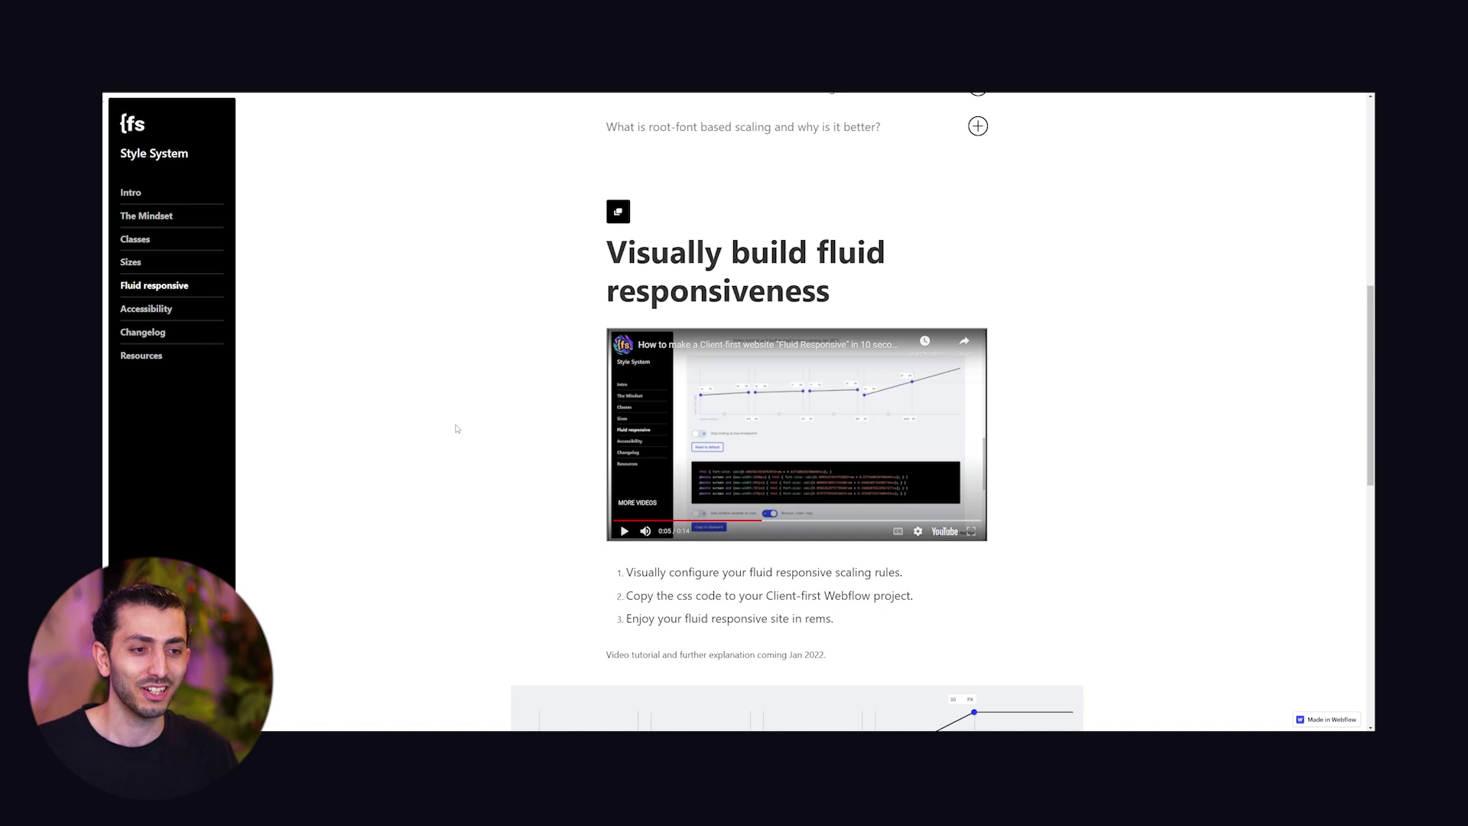
{"action": "scroll", "coordinate": [623, 338], "scroll_direction": "down", "scroll_amount": 3}
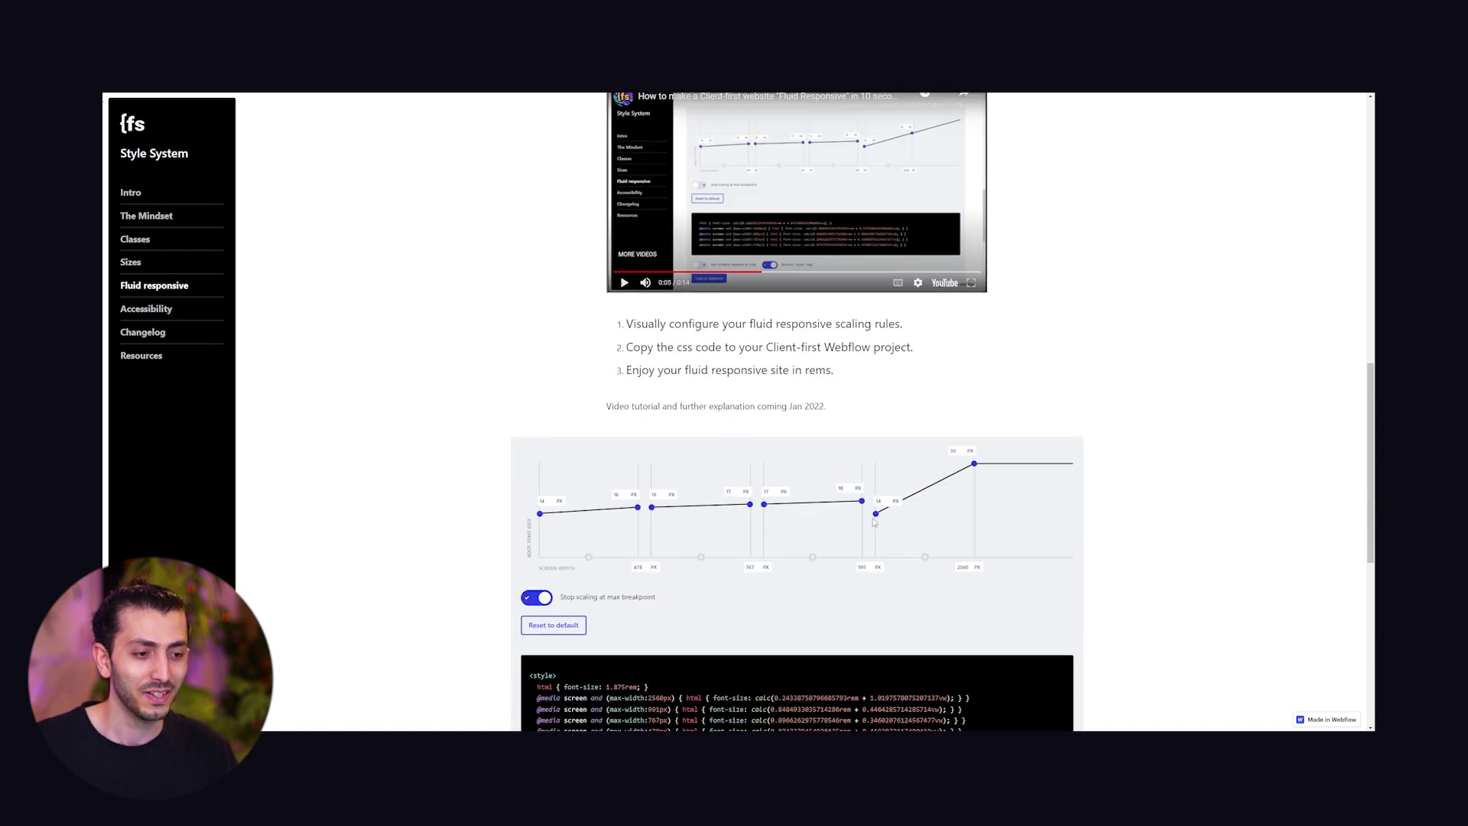
{"action": "scroll", "coordinate": [876, 519], "scroll_direction": "up", "scroll_amount": 2}
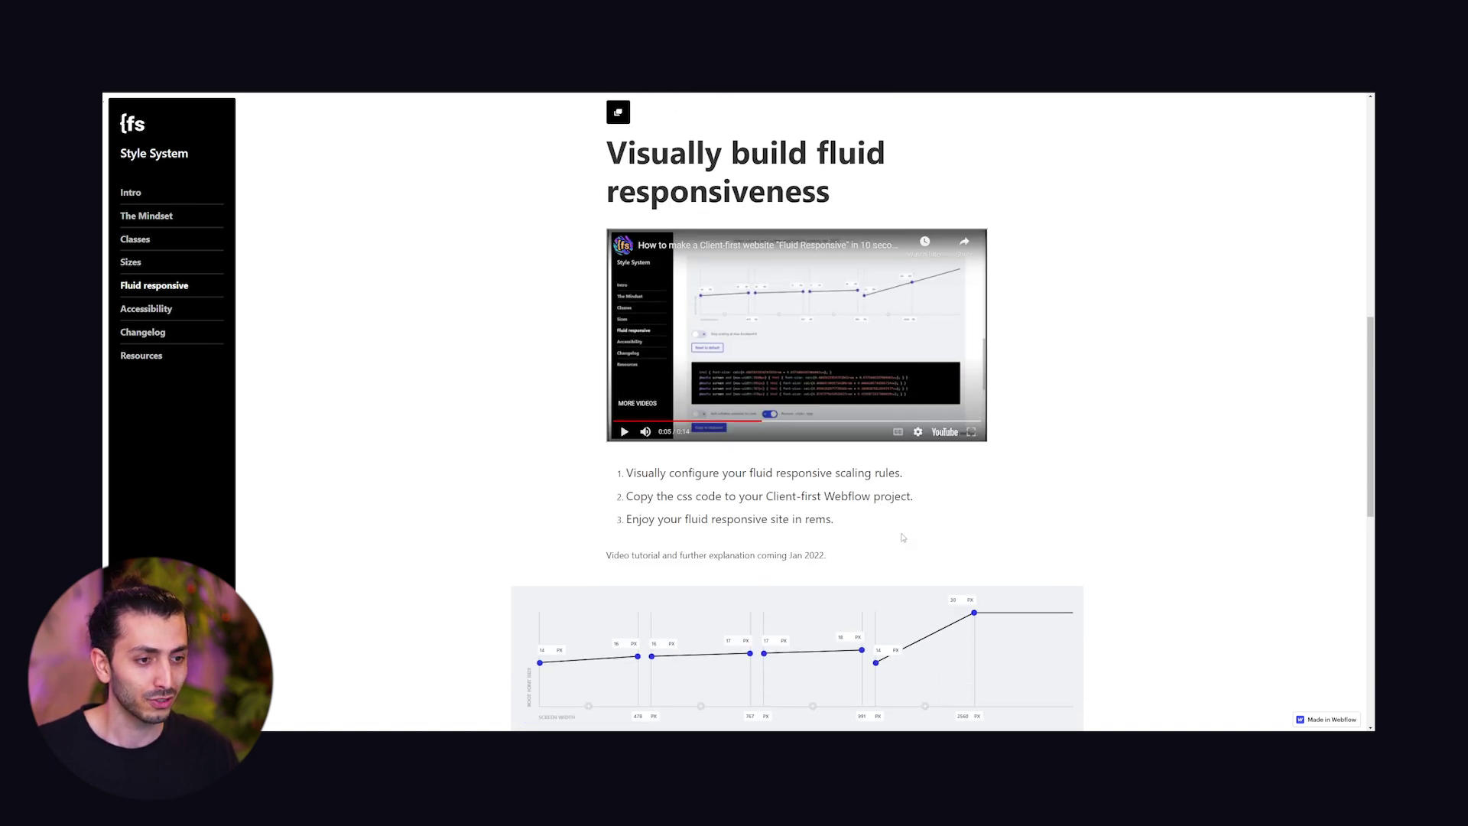
{"action": "scroll", "coordinate": [1114, 566], "scroll_direction": "down", "scroll_amount": 3}
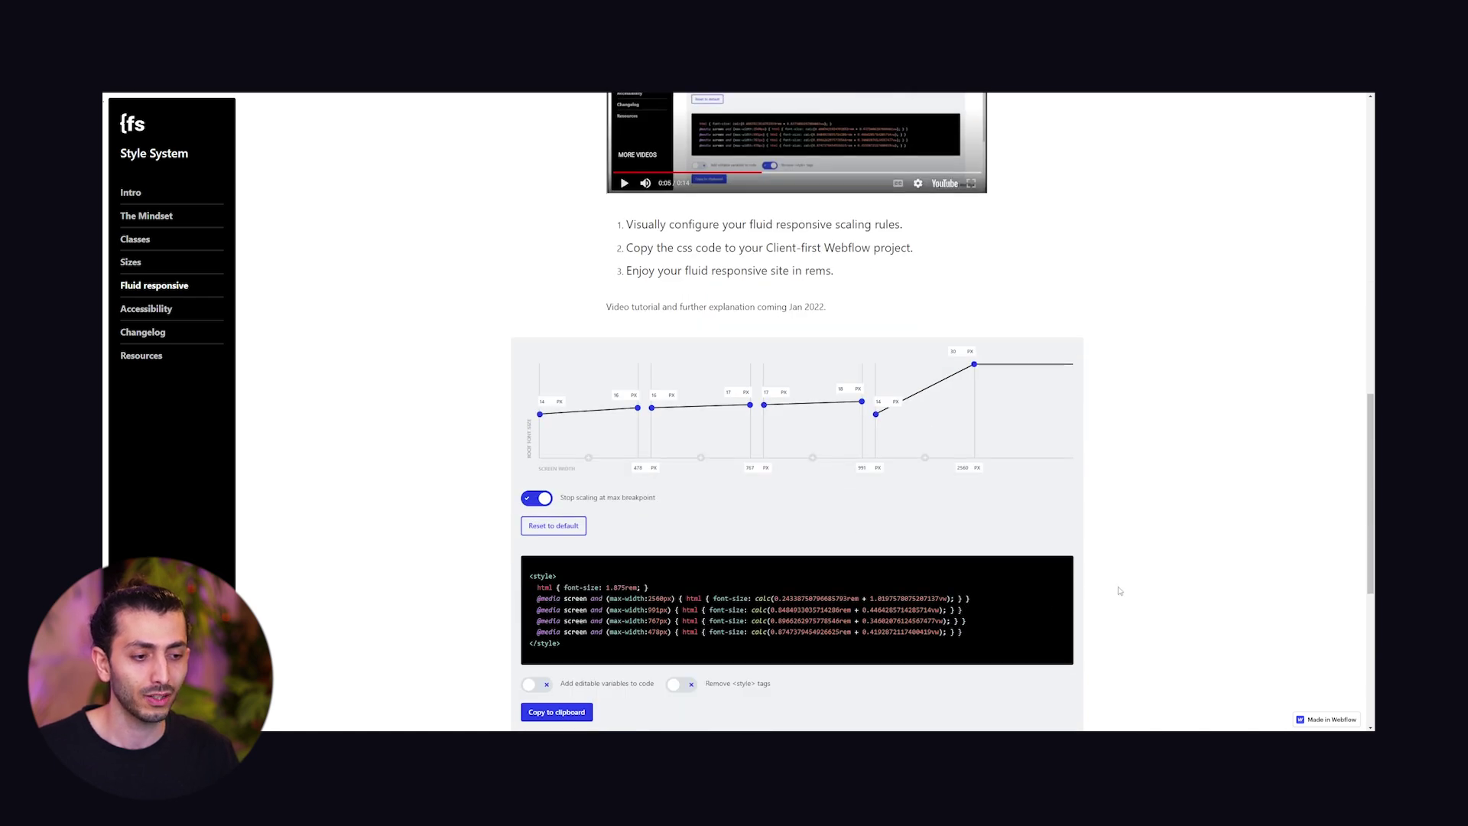
{"action": "mouse_move", "coordinate": [877, 415]}
{"action": "left_mouse_down"}
{"action": "mouse_move", "coordinate": [888, 391]}
{"action": "mouse_move", "coordinate": [876, 418]}
{"action": "left_mouse_up"}
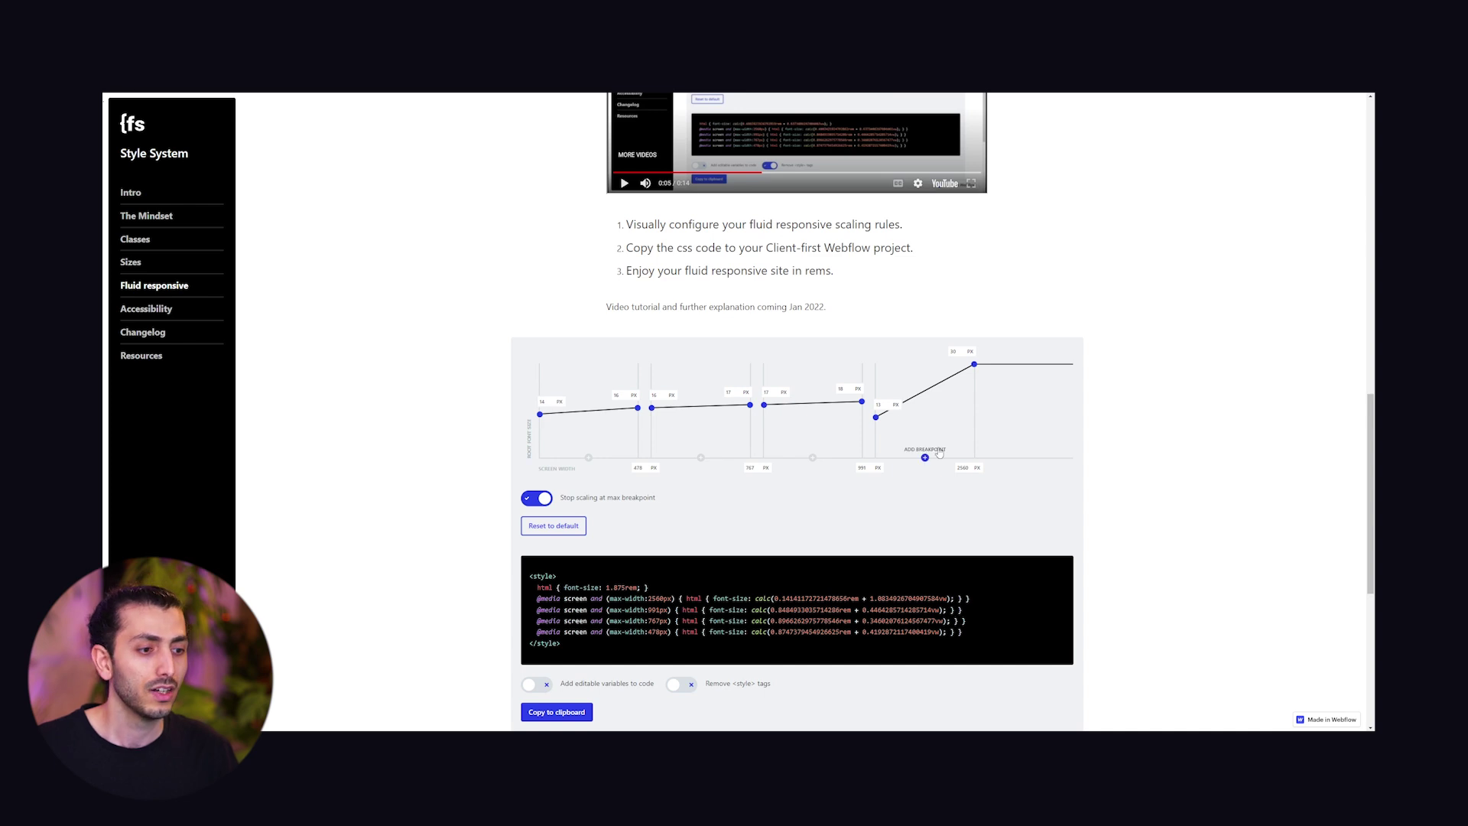
{"action": "left_click_drag", "start_coordinate": [867, 402], "coordinate": [869, 384]}
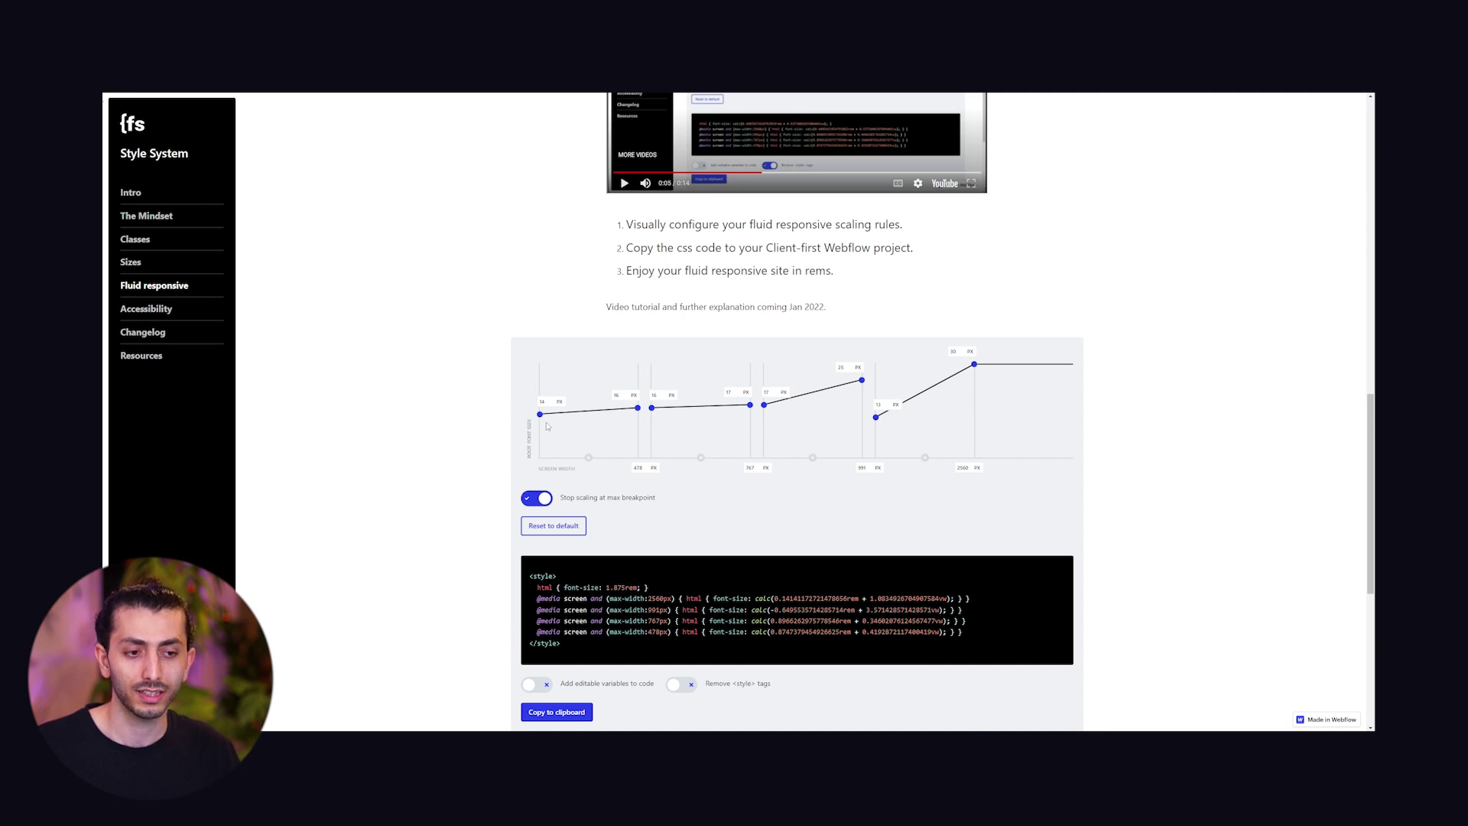
{"action": "left_click_drag", "start_coordinate": [765, 406], "coordinate": [775, 417]}
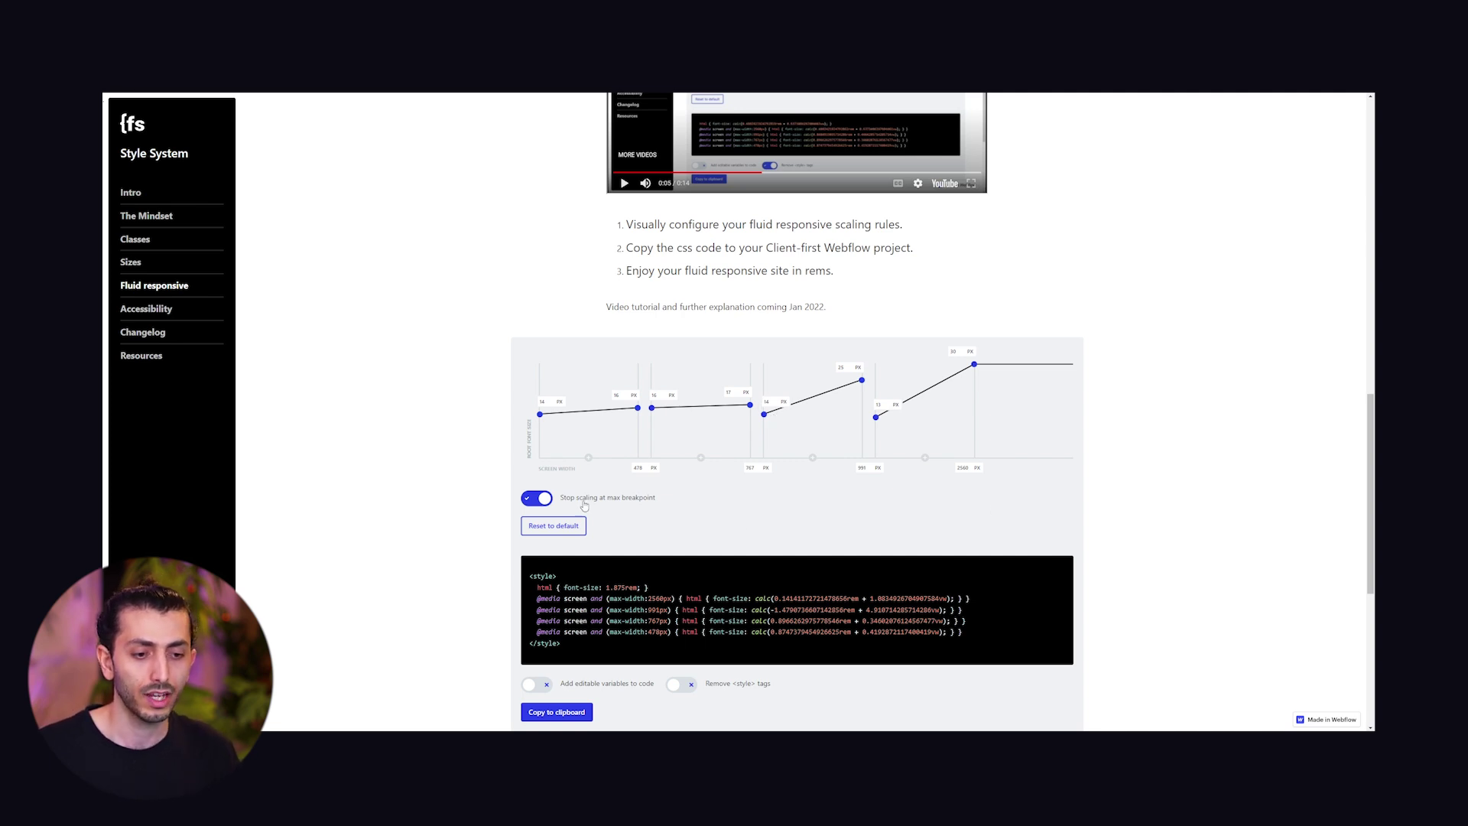
Copy the generated fluid-scaling CSS to the clipboard.
{"action": "scroll", "coordinate": [616, 635], "scroll_direction": "down", "scroll_amount": 1}
{"action": "scroll", "coordinate": [617, 635], "scroll_direction": "down", "scroll_amount": 1}
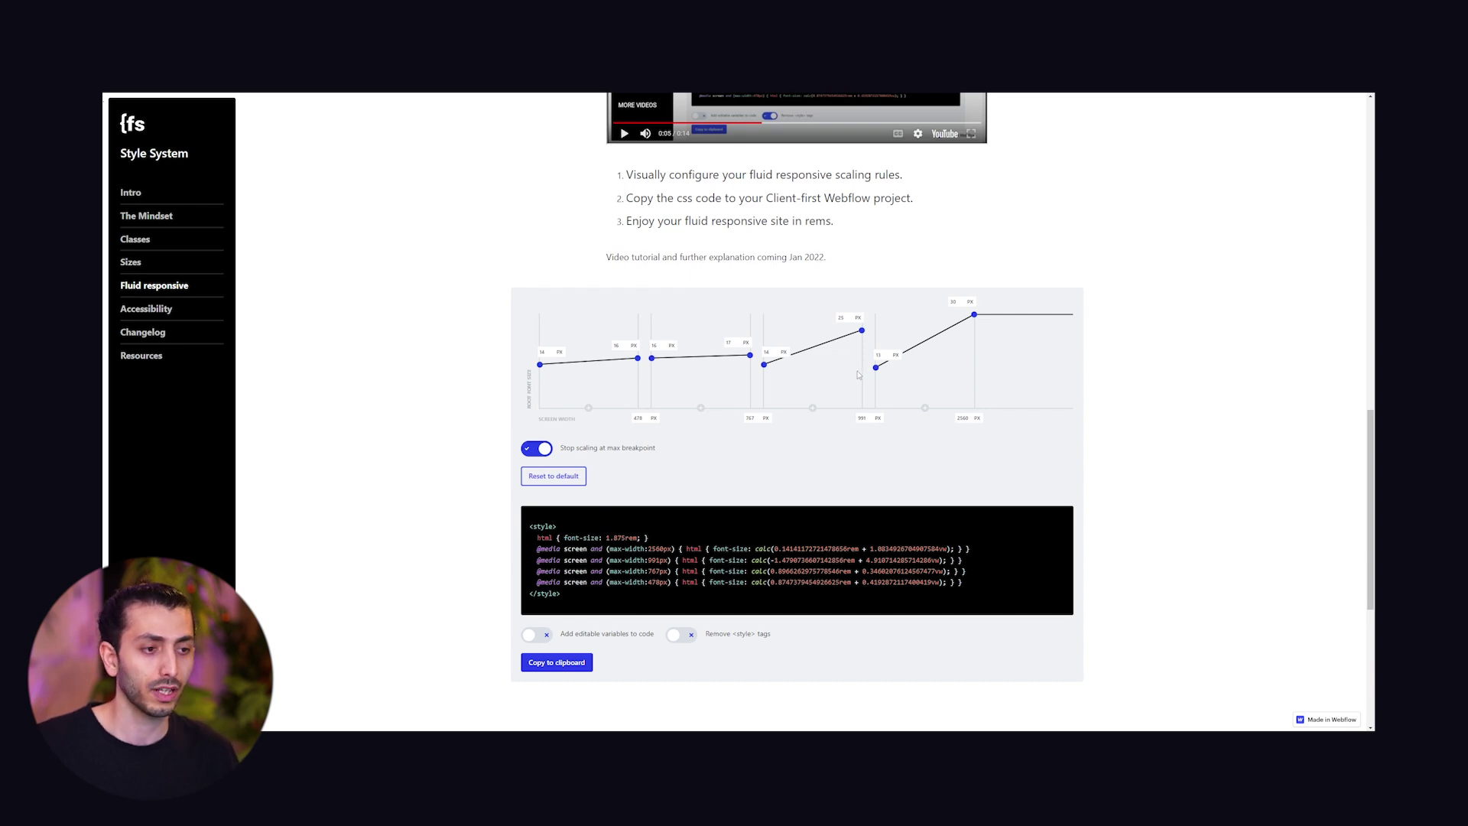
{"action": "left_click", "coordinate": [572, 662]}
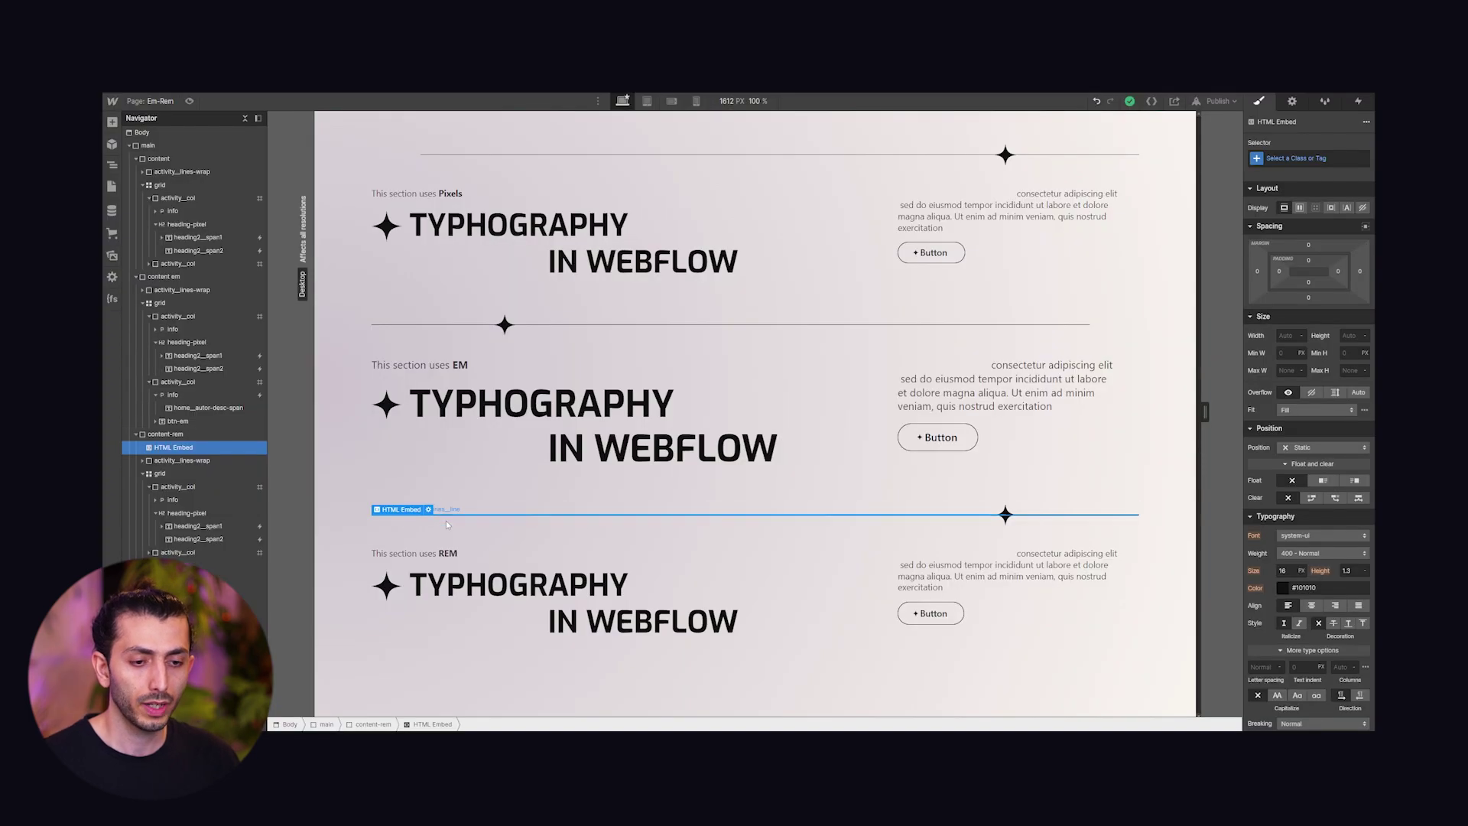
Remove the comment marker in the REM section's embed code and save it.
{"action": "left_click", "coordinate": [428, 511]}
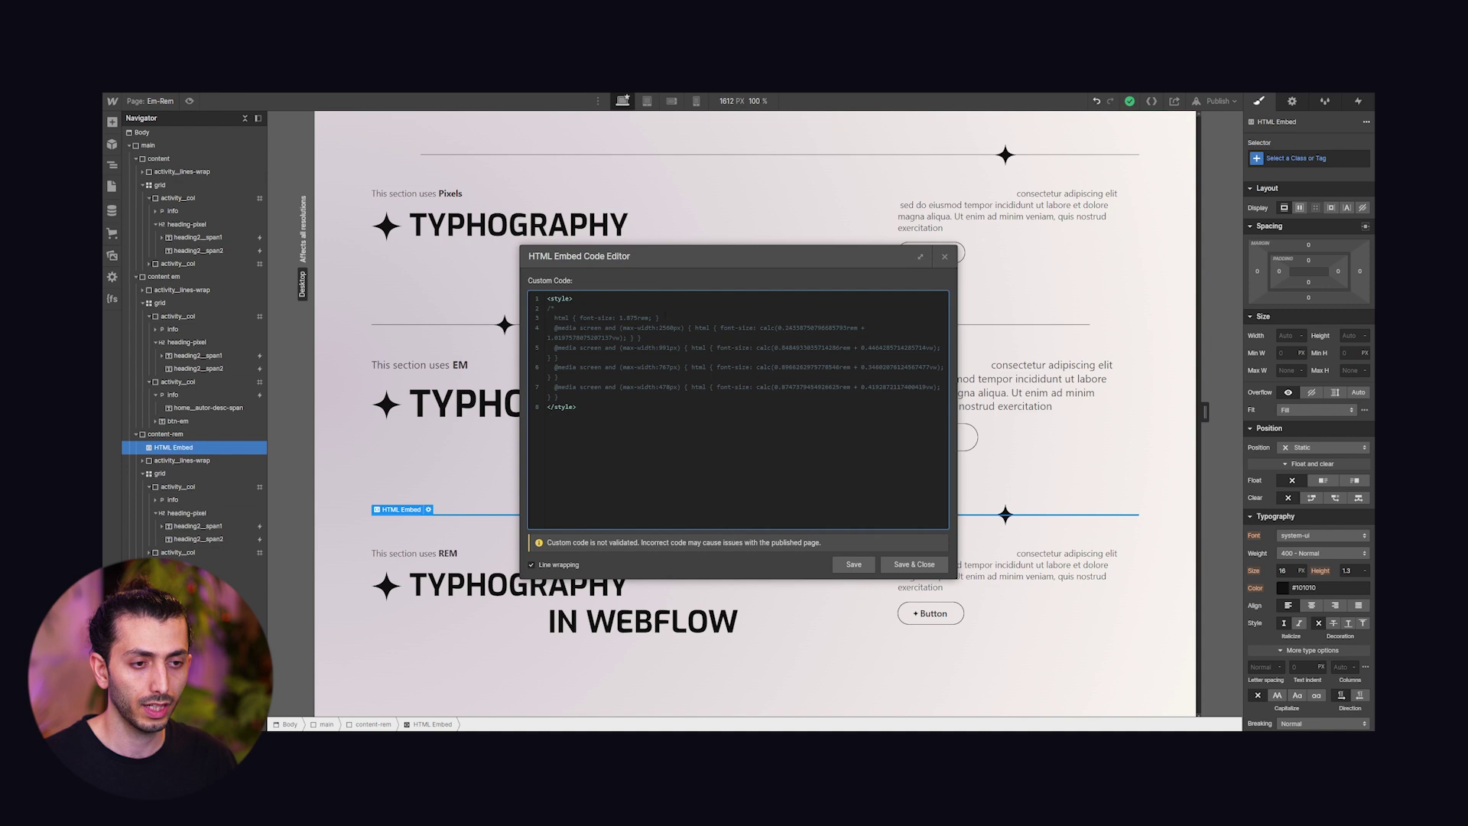
{"action": "double_click", "coordinate": [551, 308]}
{"action": "key", "text": "BackSpace"}
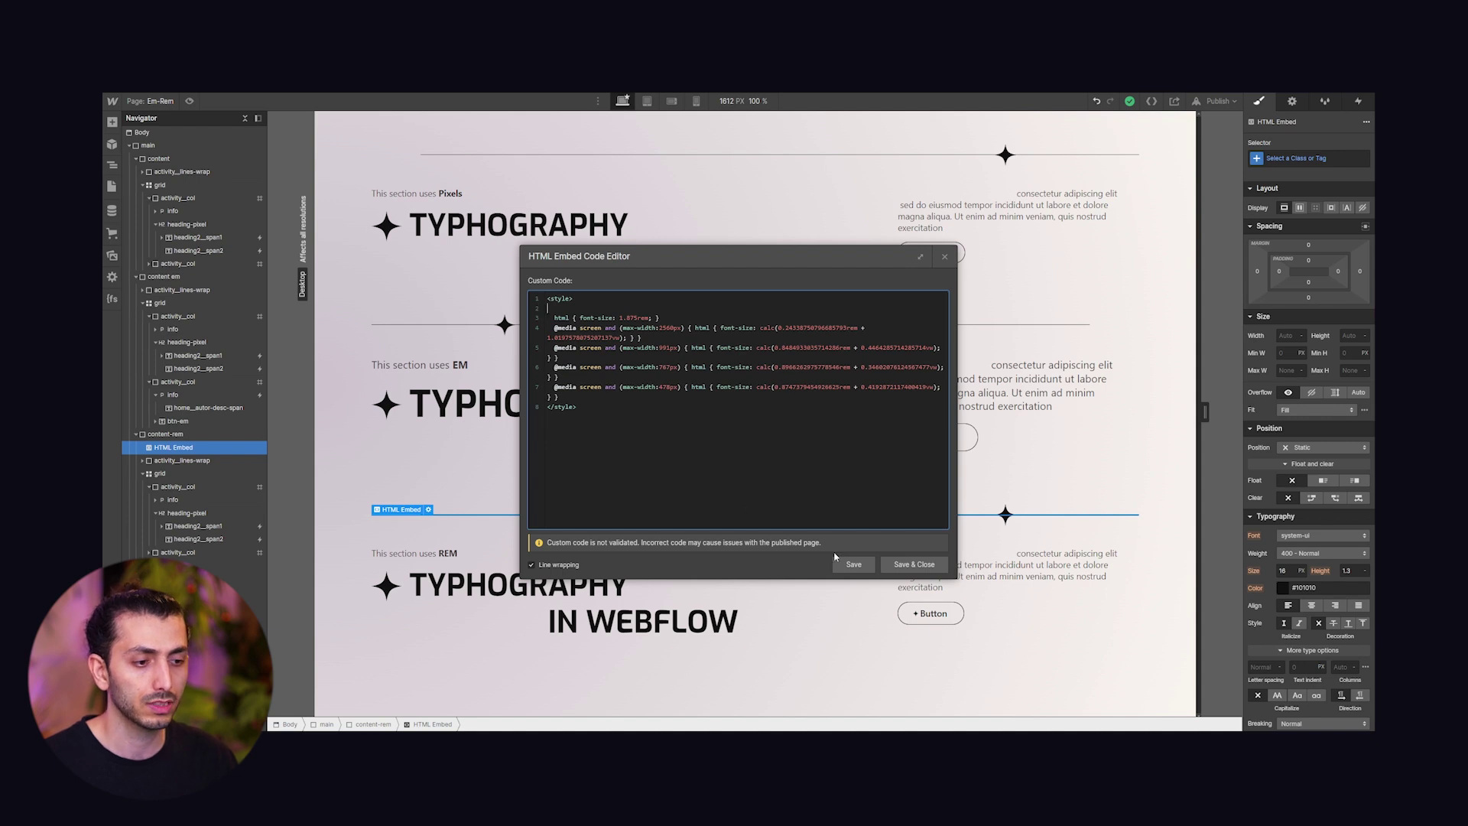
{"action": "left_click", "coordinate": [932, 566]}
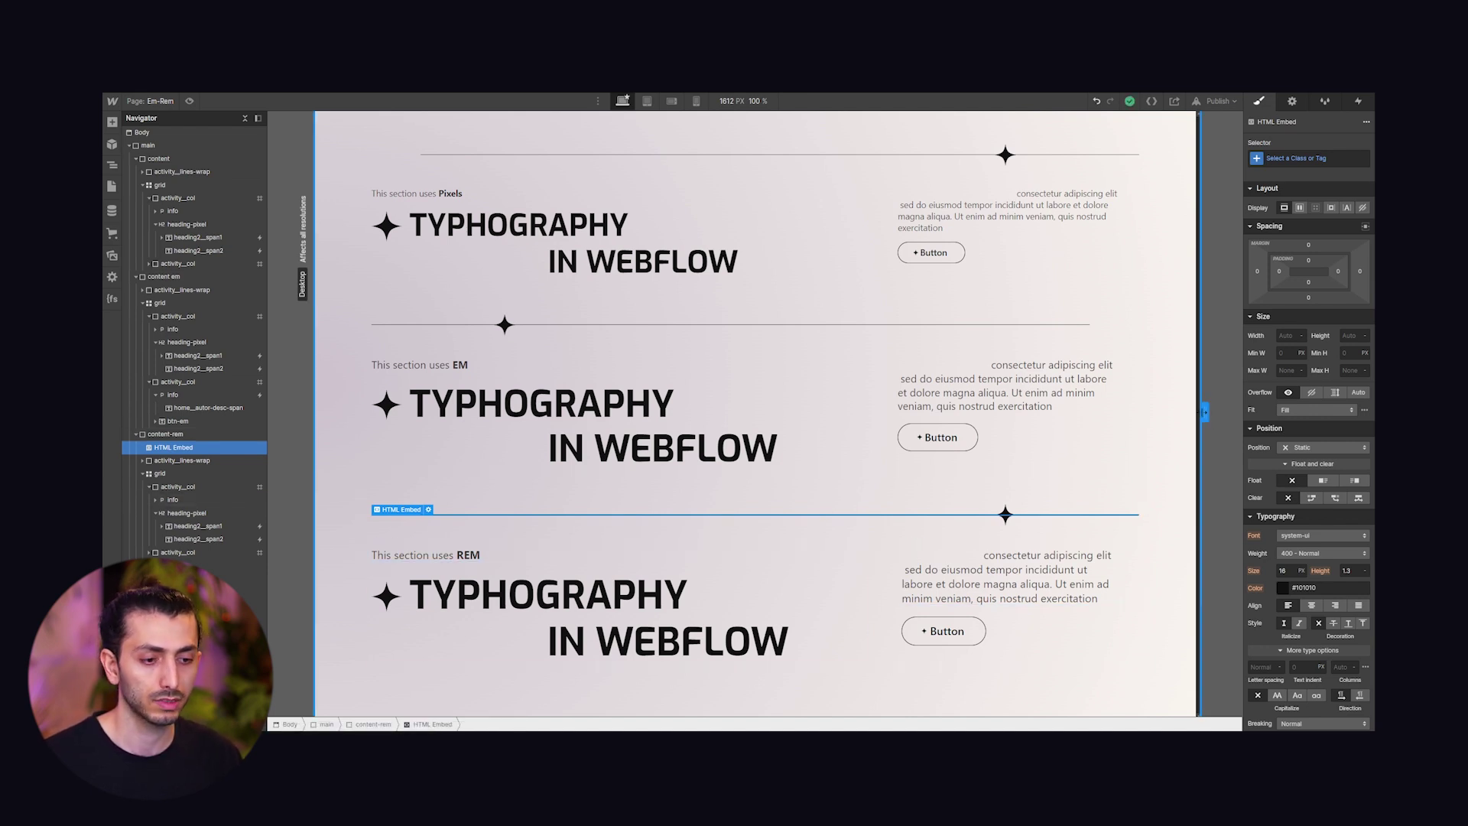
Narrow the canvas to 1384 px, inspect the 991px media query, then lower the 767 px point.
{"action": "left_click_drag", "start_coordinate": [1205, 412], "coordinate": [1132, 417]}
{"action": "left_click", "coordinate": [443, 493]}
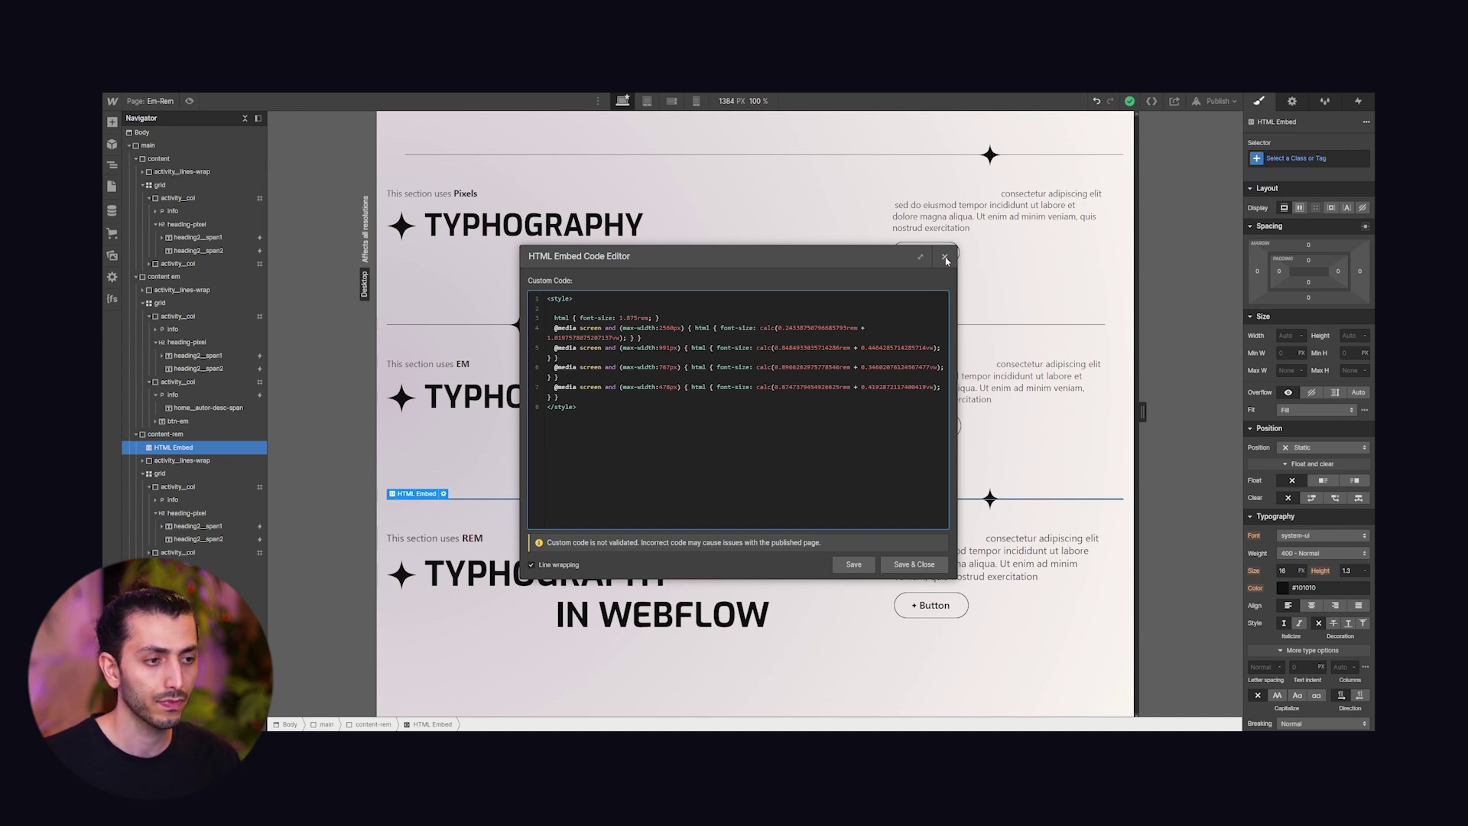
{"action": "left_click", "coordinate": [558, 357]}
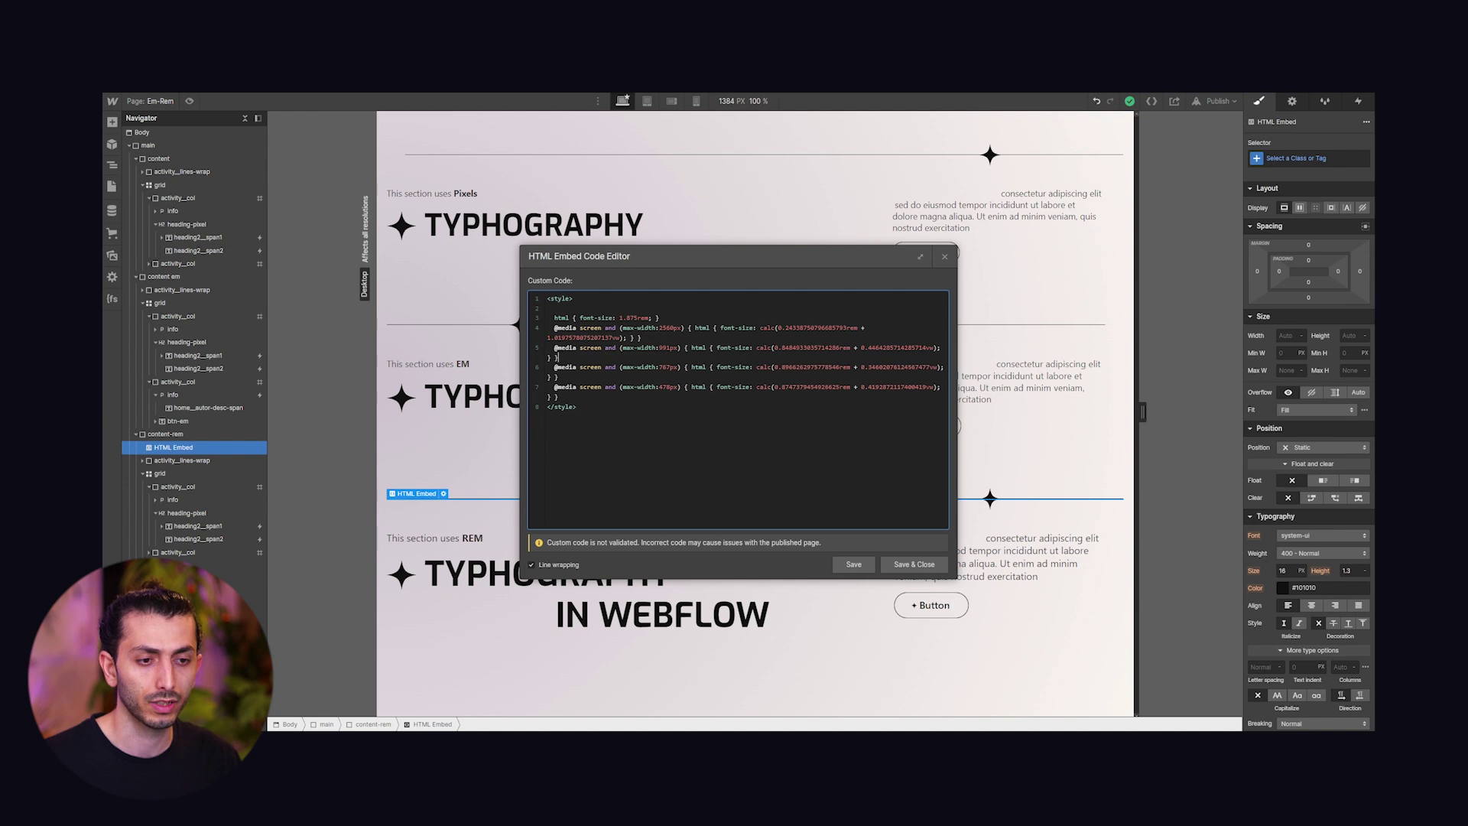
{"action": "left_click_drag", "start_coordinate": [552, 348], "coordinate": [637, 348]}
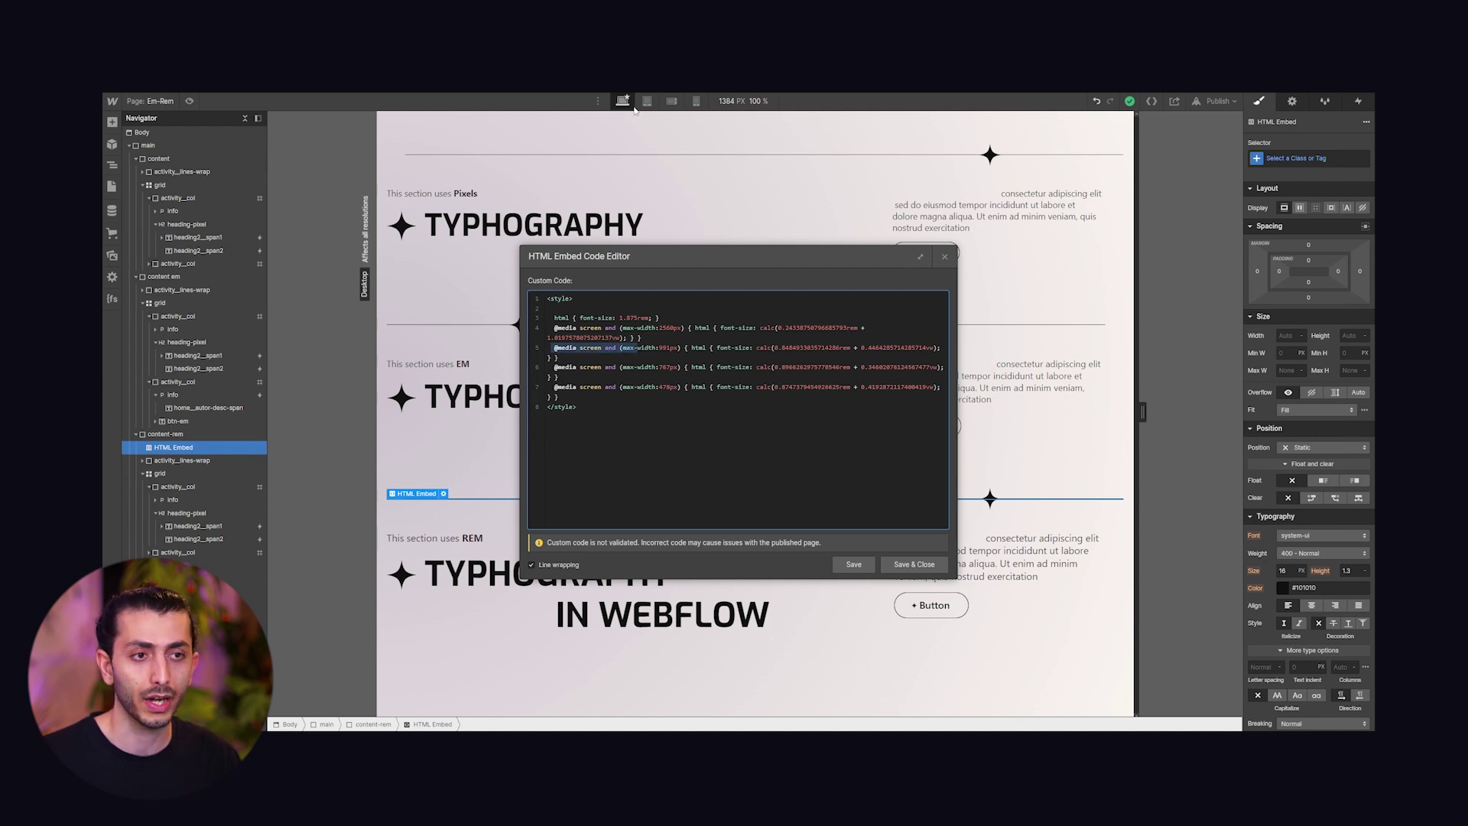
{"action": "left_click", "coordinate": [944, 256]}
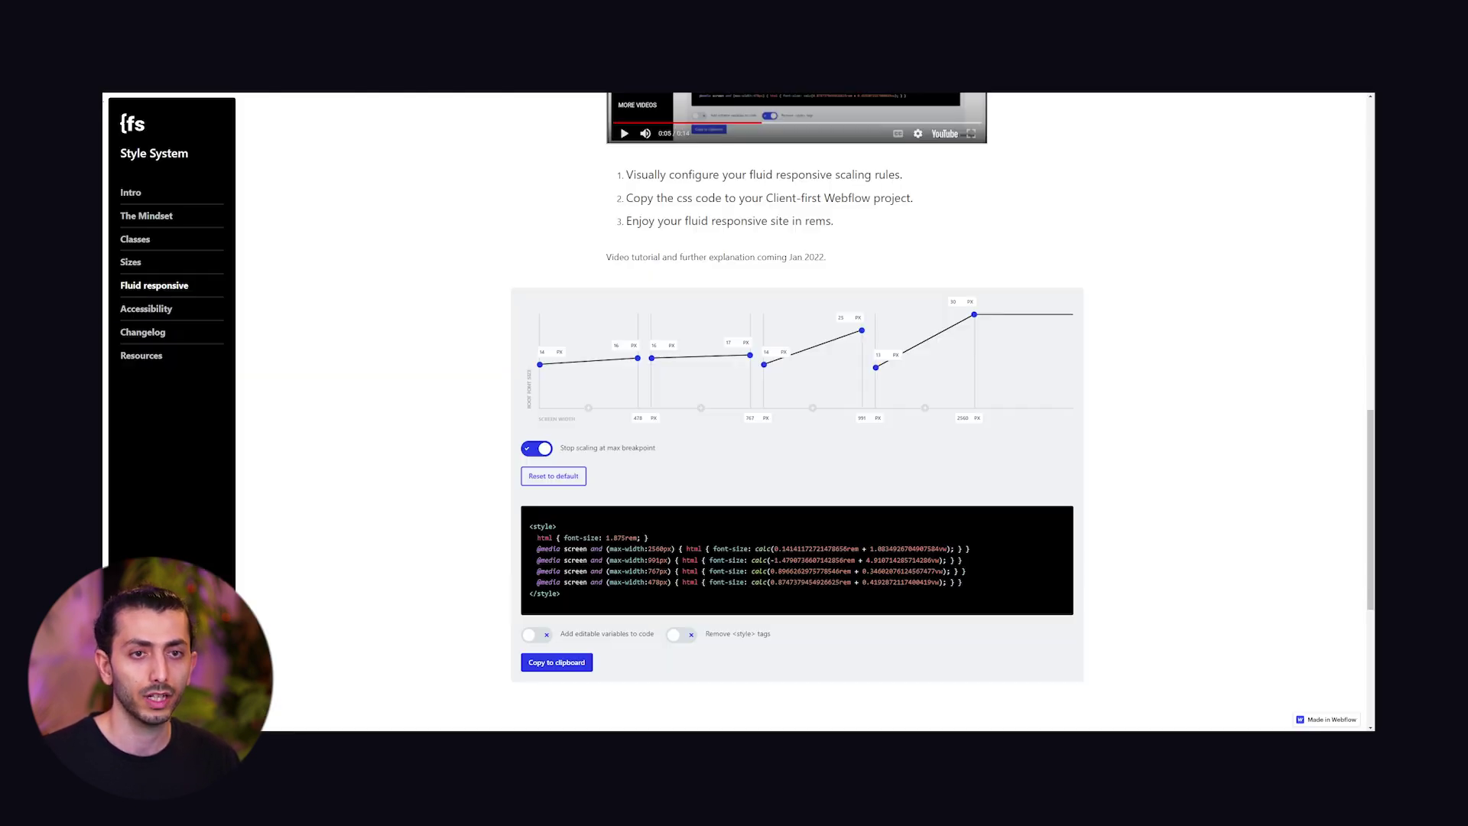
{"action": "mouse_move", "coordinate": [764, 364]}
{"action": "left_mouse_down"}
{"action": "mouse_move", "coordinate": [769, 382]}
{"action": "mouse_move", "coordinate": [772, 364]}
{"action": "left_mouse_up"}
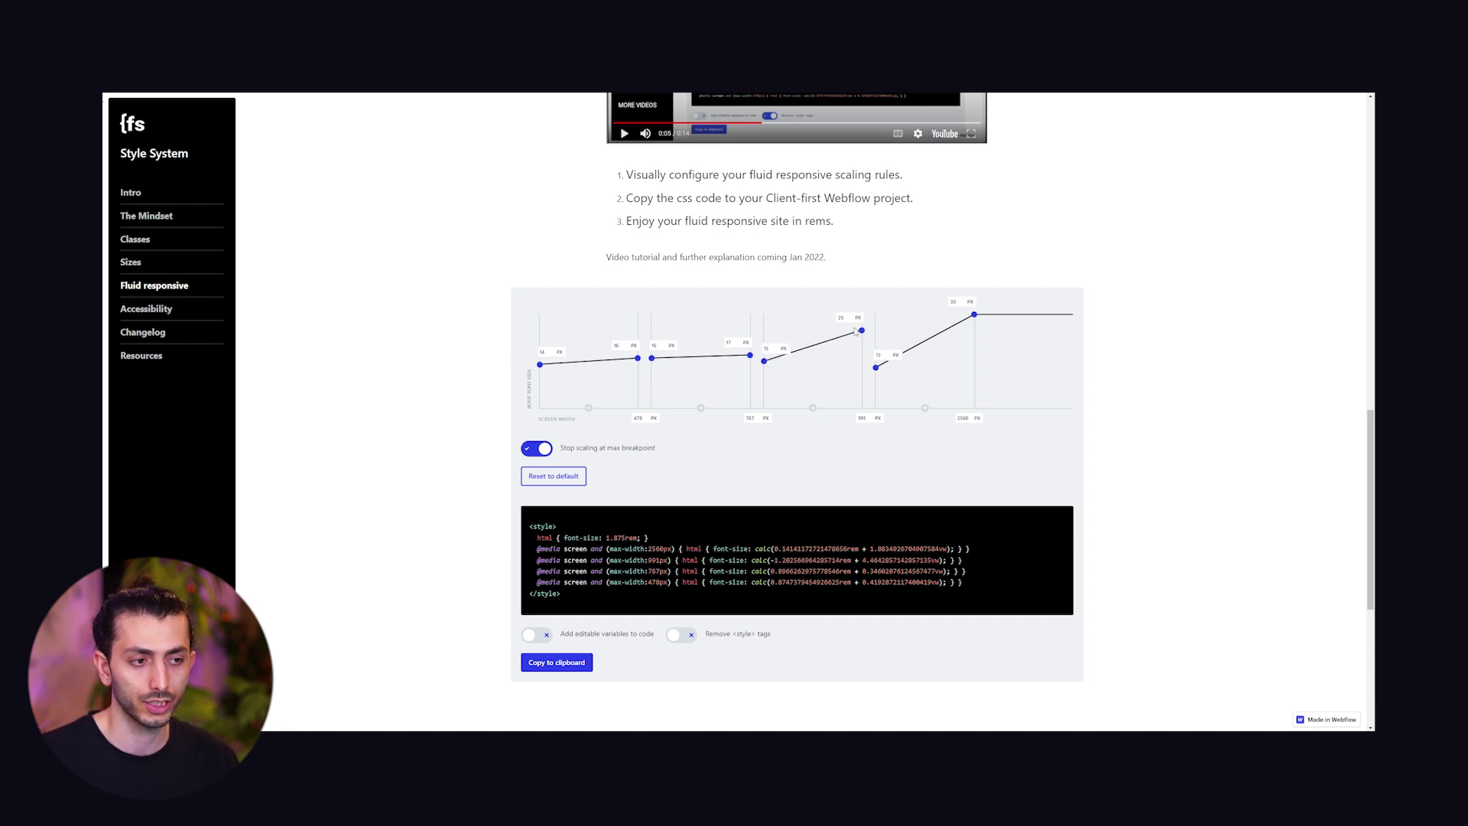
Drag the fluid font-size point at the 991px breakpoint lower in the Finsweet graph.
{"action": "left_click_drag", "start_coordinate": [860, 332], "coordinate": [868, 343]}
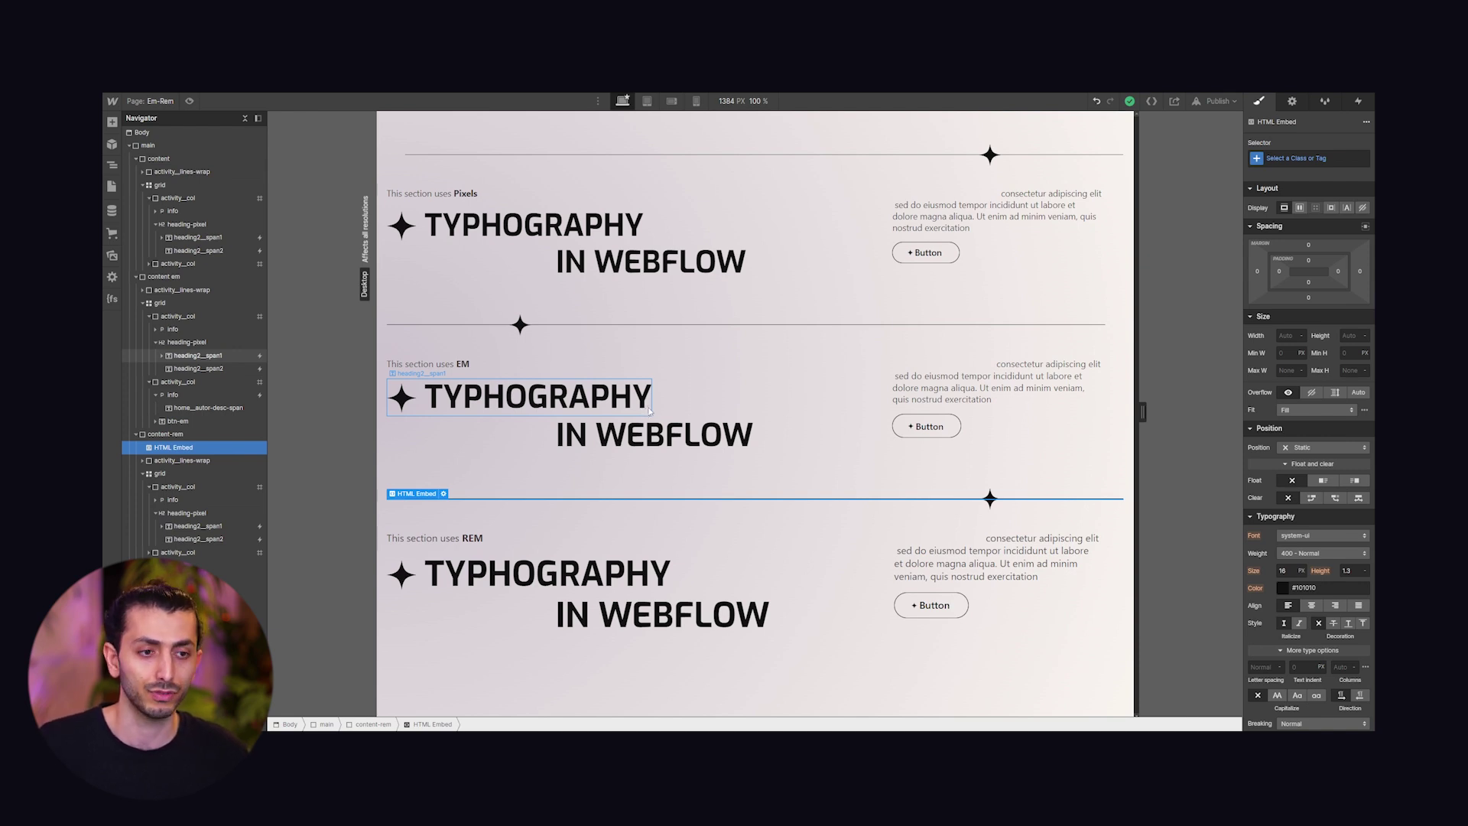
{"action": "left_click", "coordinate": [499, 525]}
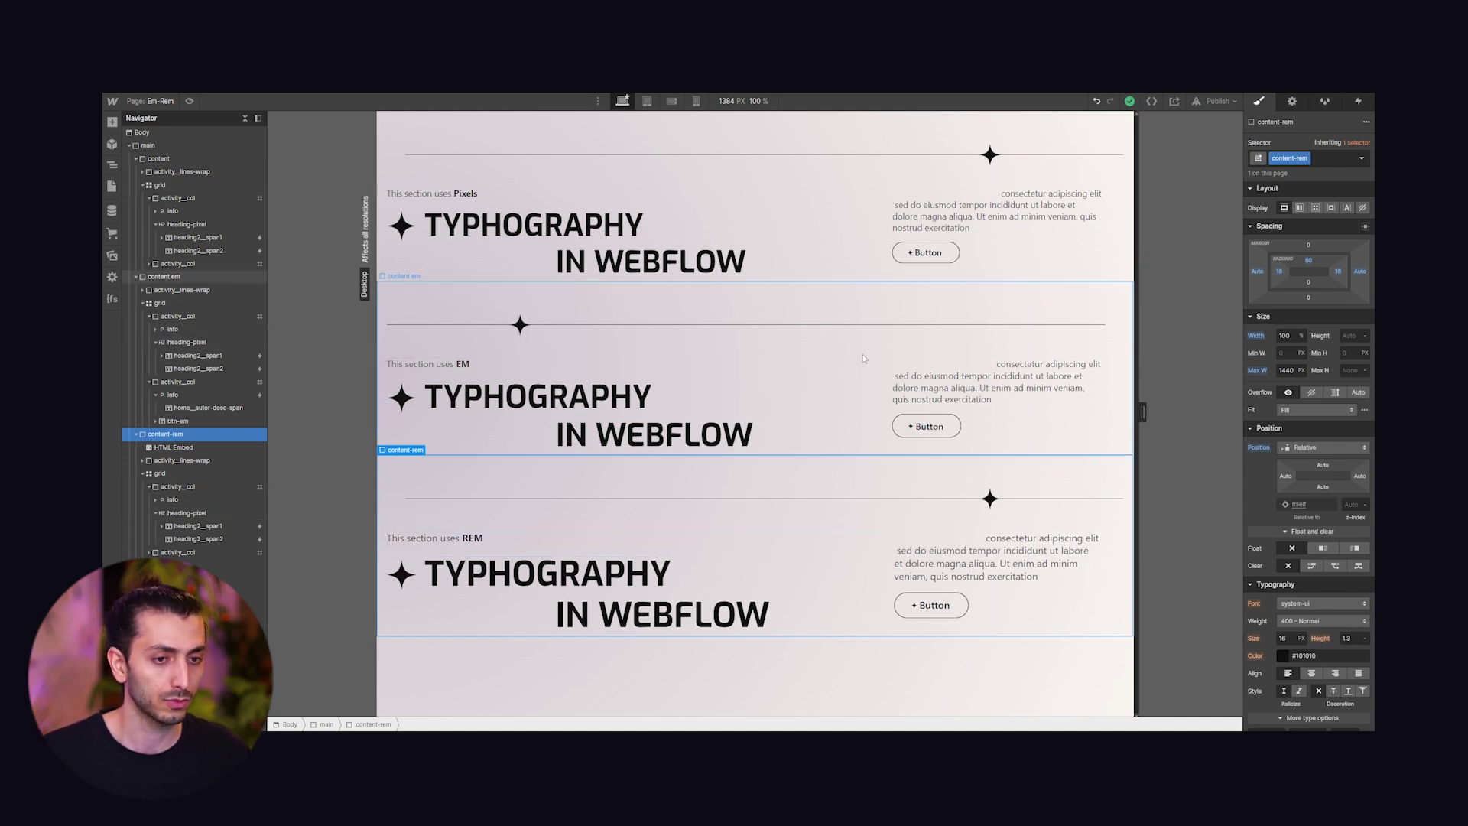
Change the content em section's Max W from 1440 to 90em and open Publish.
{"action": "left_click", "coordinate": [579, 342]}
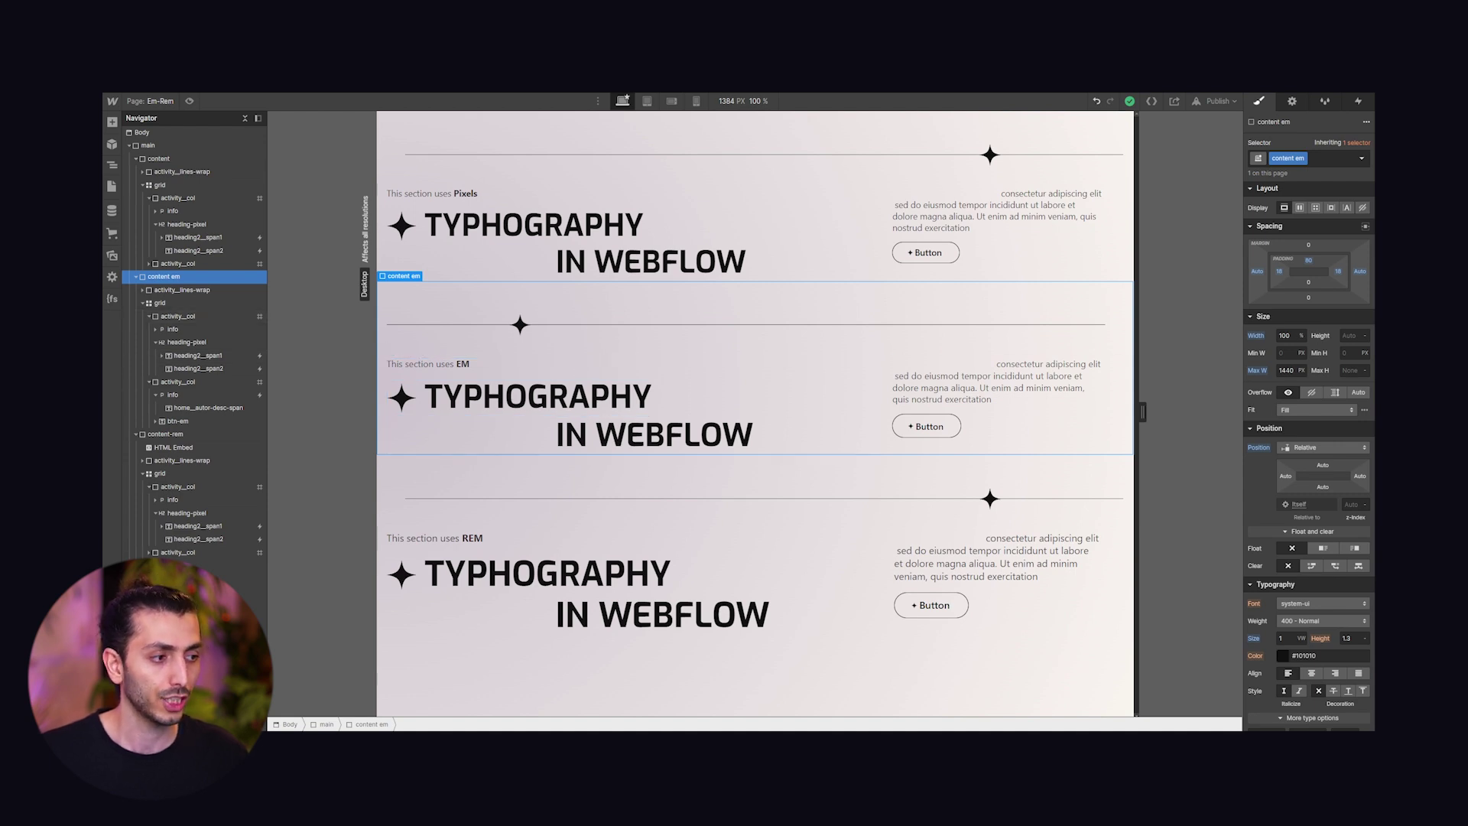
{"action": "left_click", "coordinate": [1286, 370]}
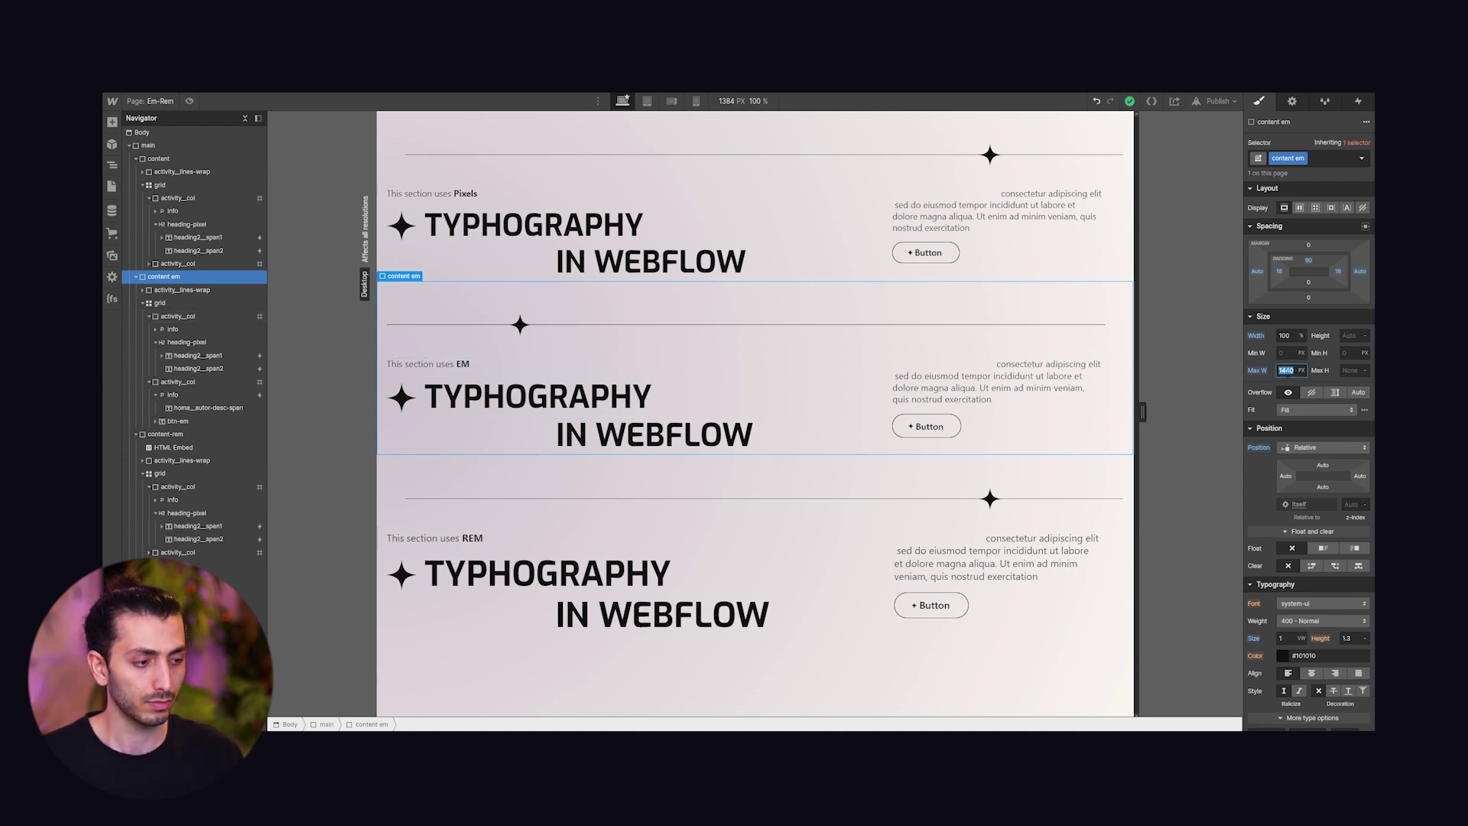
{"action": "key", "text": "BackSpace"}
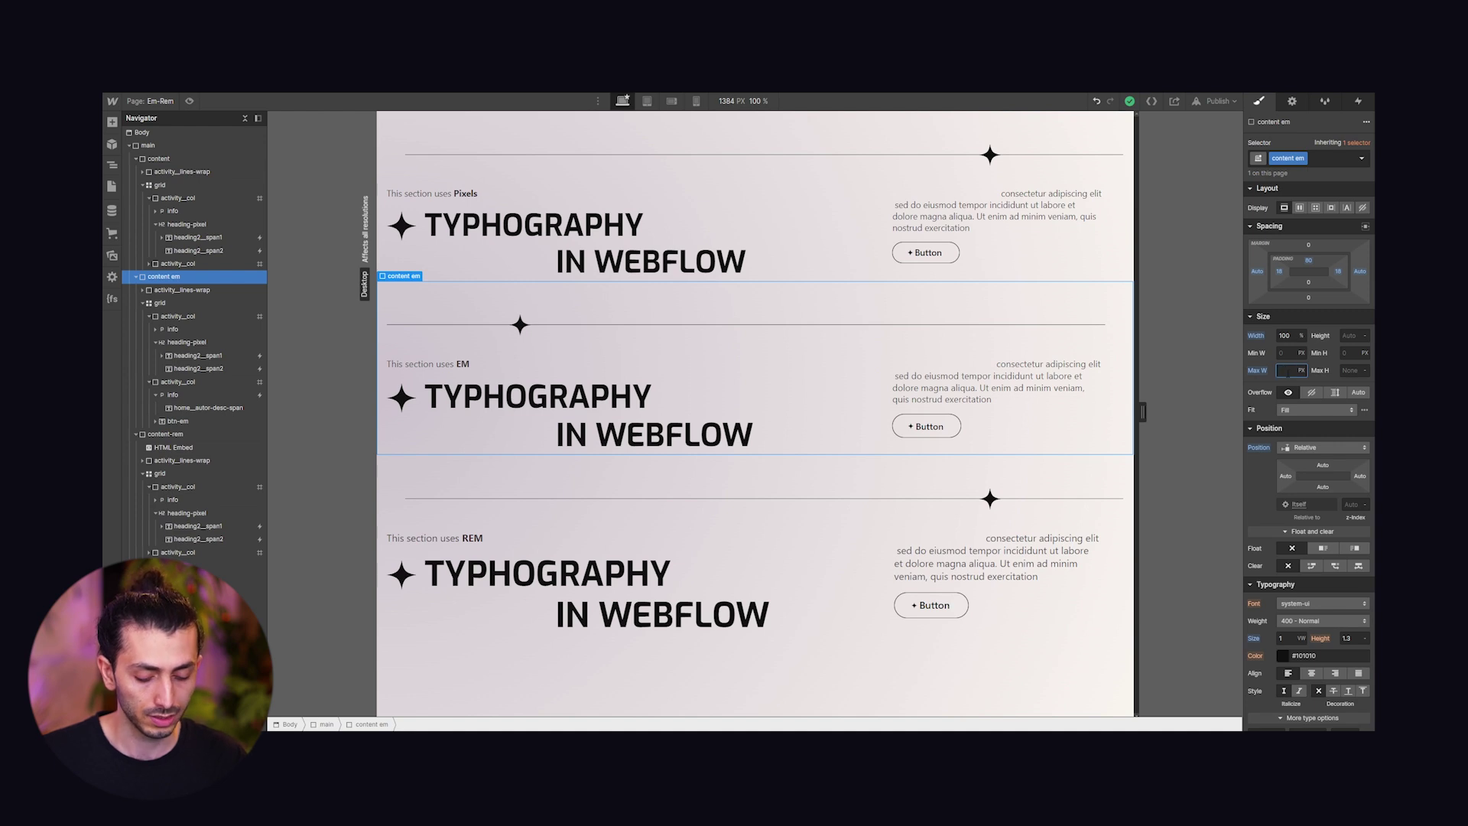
{"action": "key", "text": "Return"}
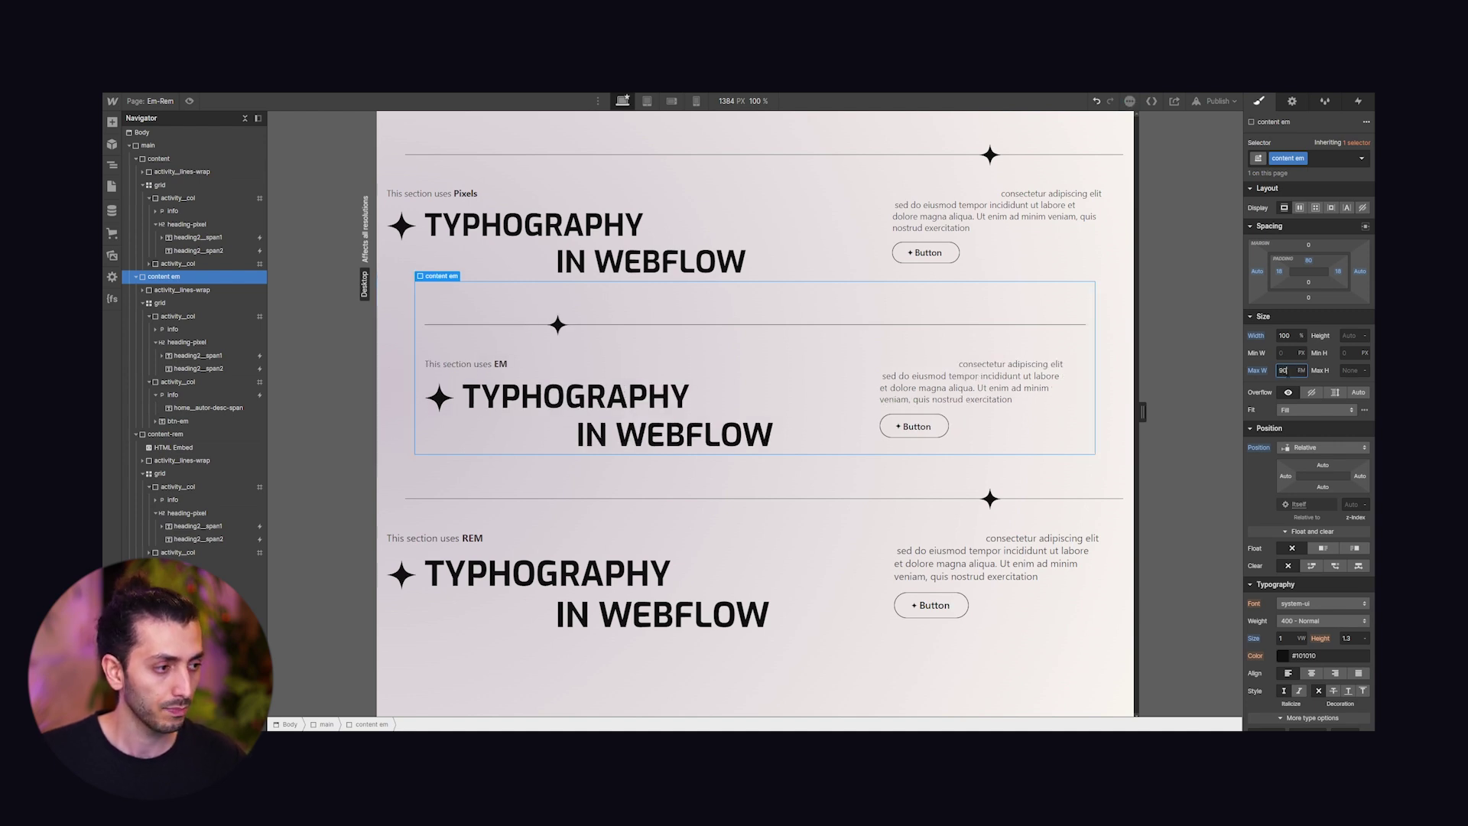
{"action": "left_click", "coordinate": [1219, 101]}
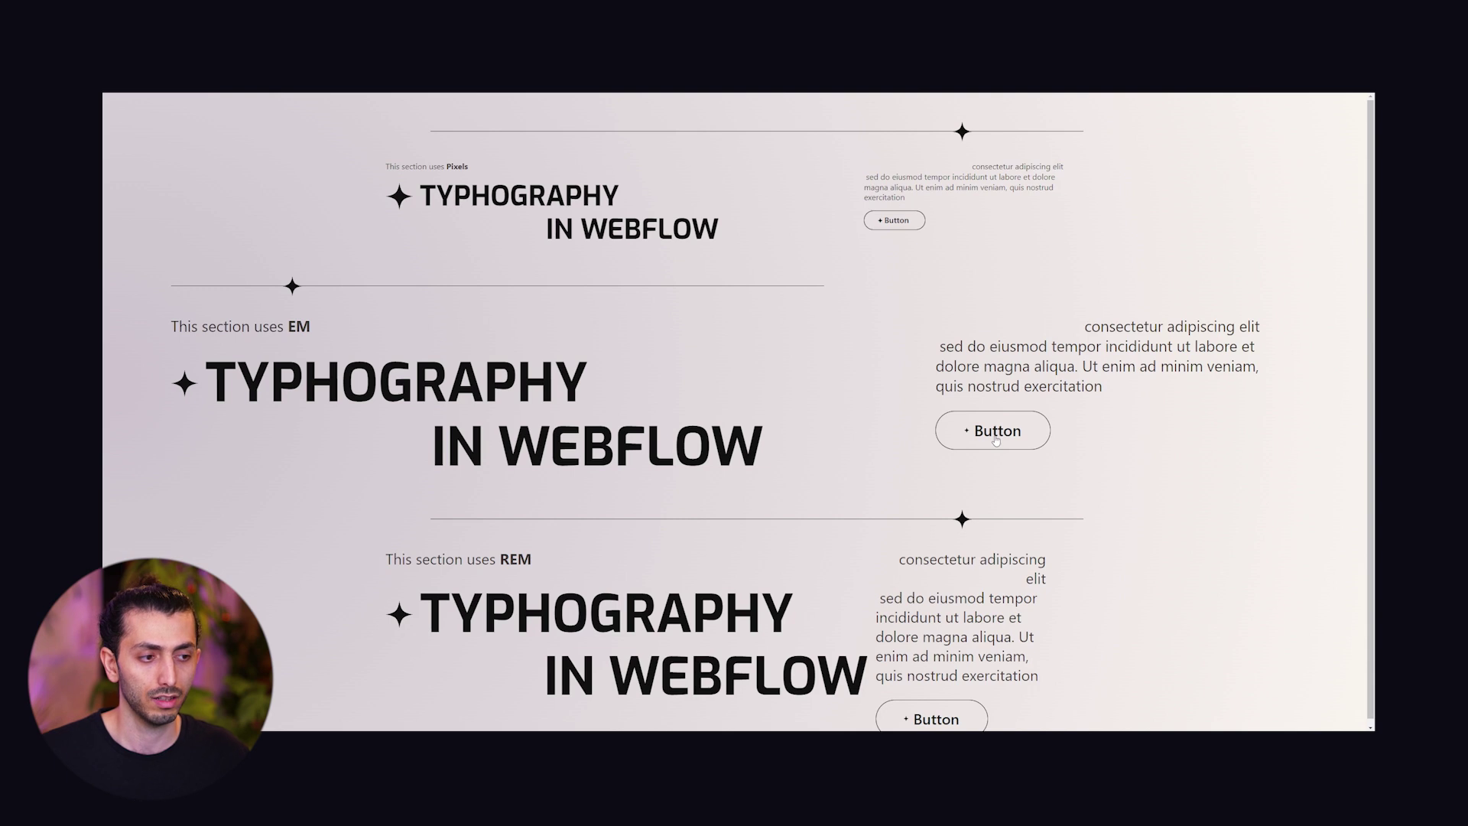
Scroll the live site and zoom the browser out to compare Pixels, EM and REM scaling.
{"action": "scroll", "coordinate": [874, 423], "scroll_direction": "down", "scroll_amount": 1}
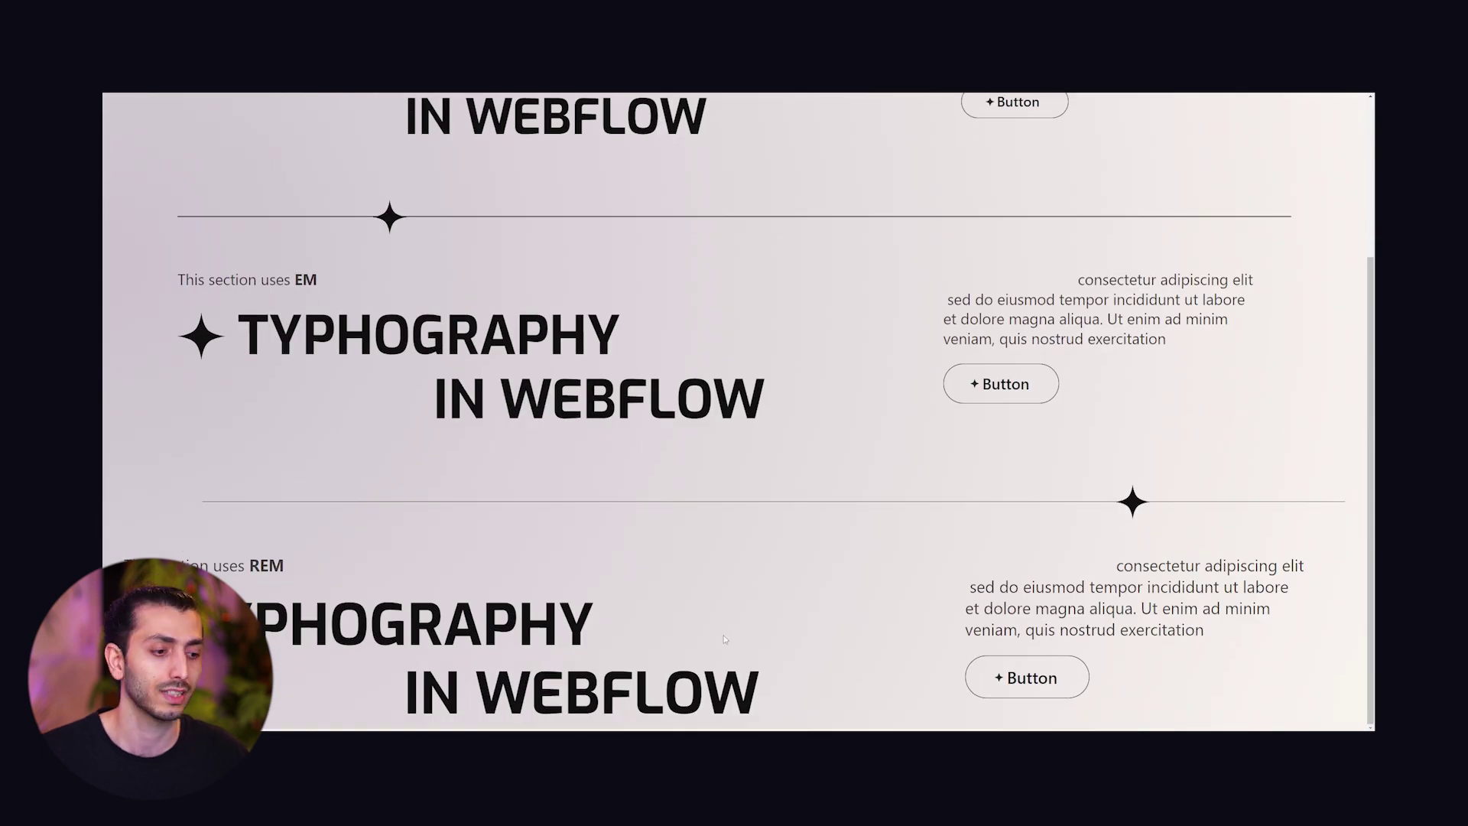
{"action": "key", "text": "ctrl+minus"}
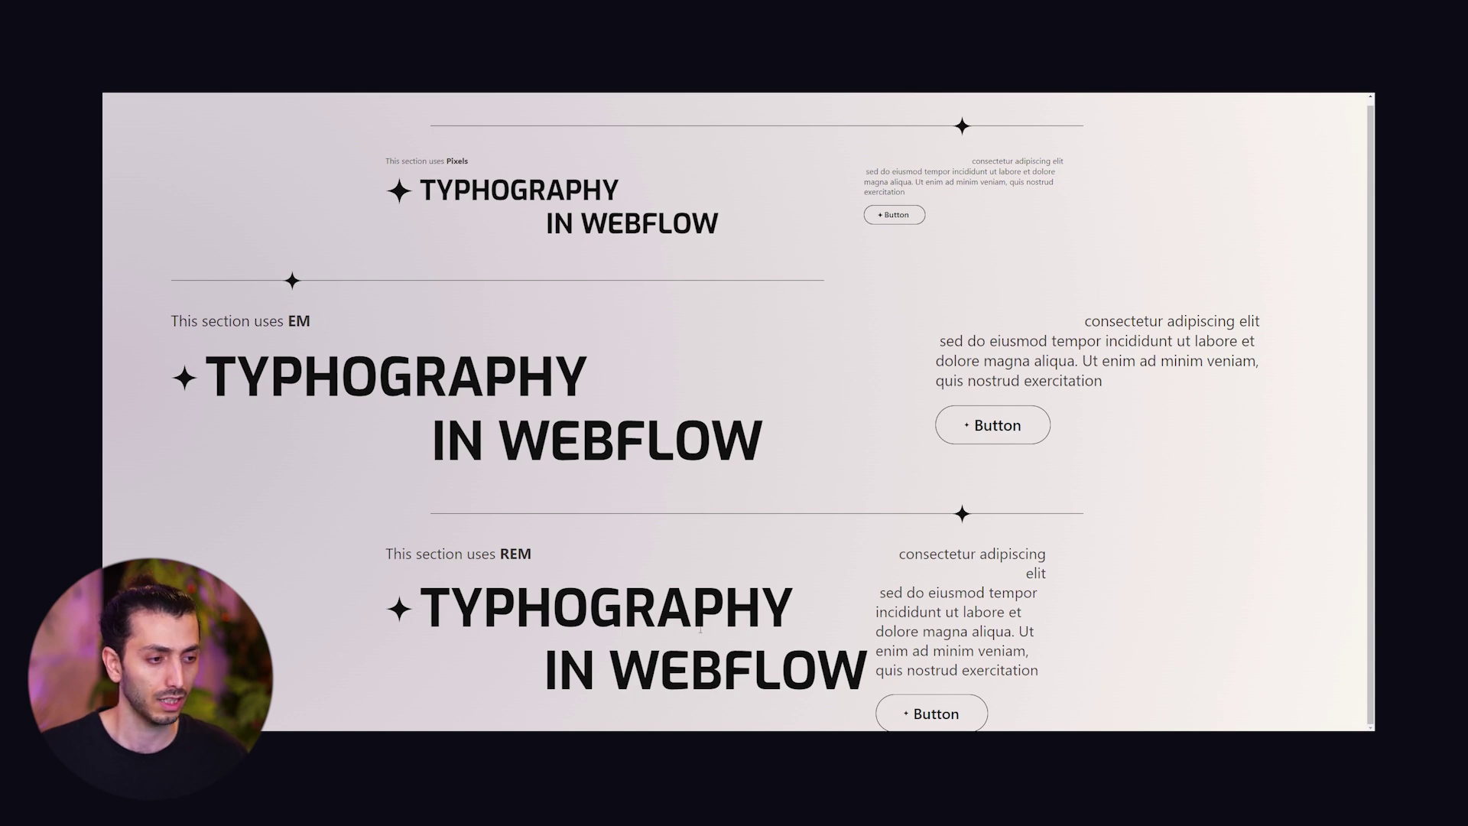
{"action": "scroll", "coordinate": [719, 406], "scroll_direction": "up", "scroll_amount": 1}
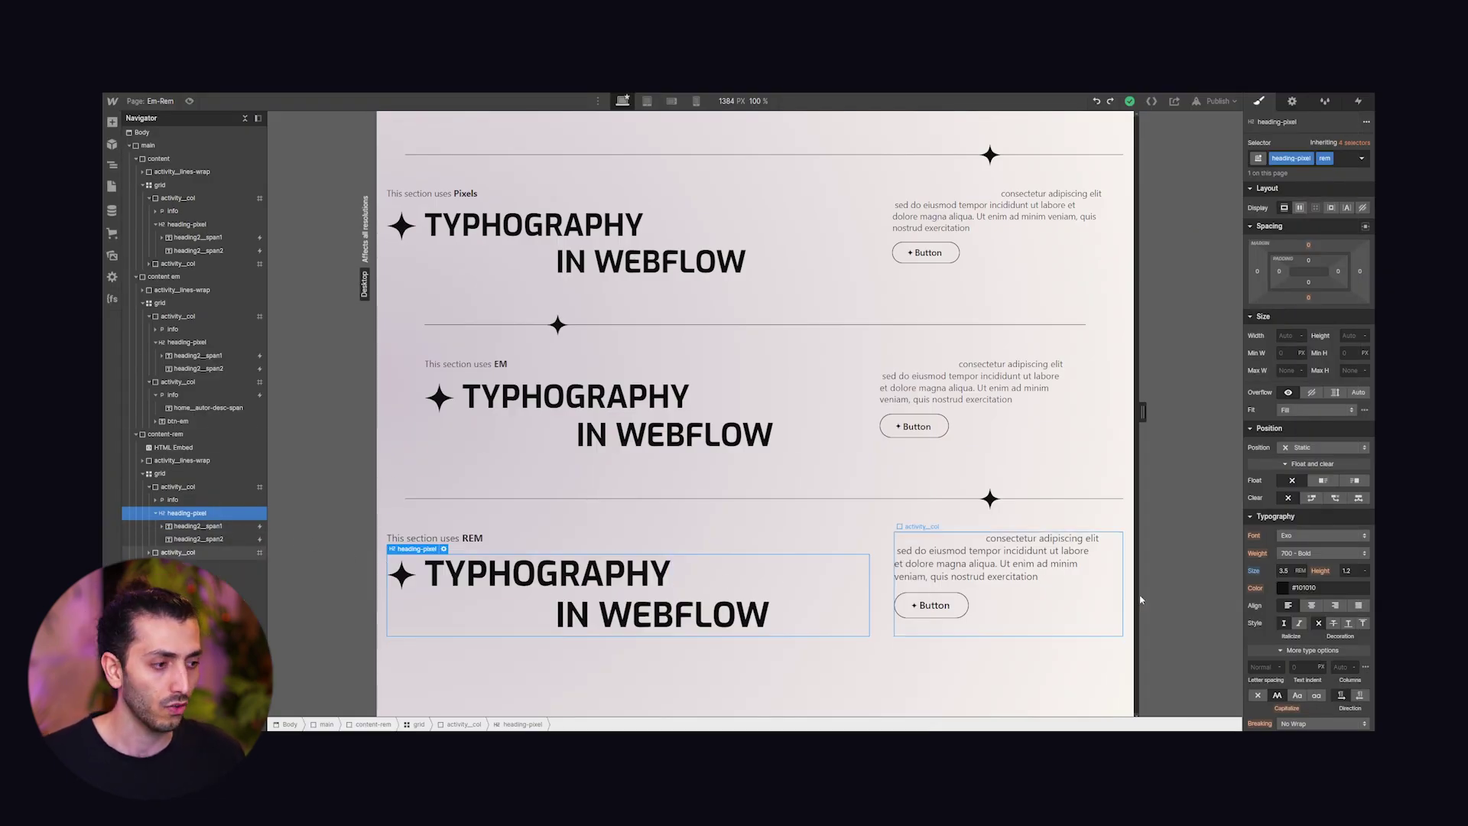
Clear the REM heading's 3.5 rem size and enter 72/16rem, giving 4.5 rem.
{"action": "left_click", "coordinate": [1283, 570]}
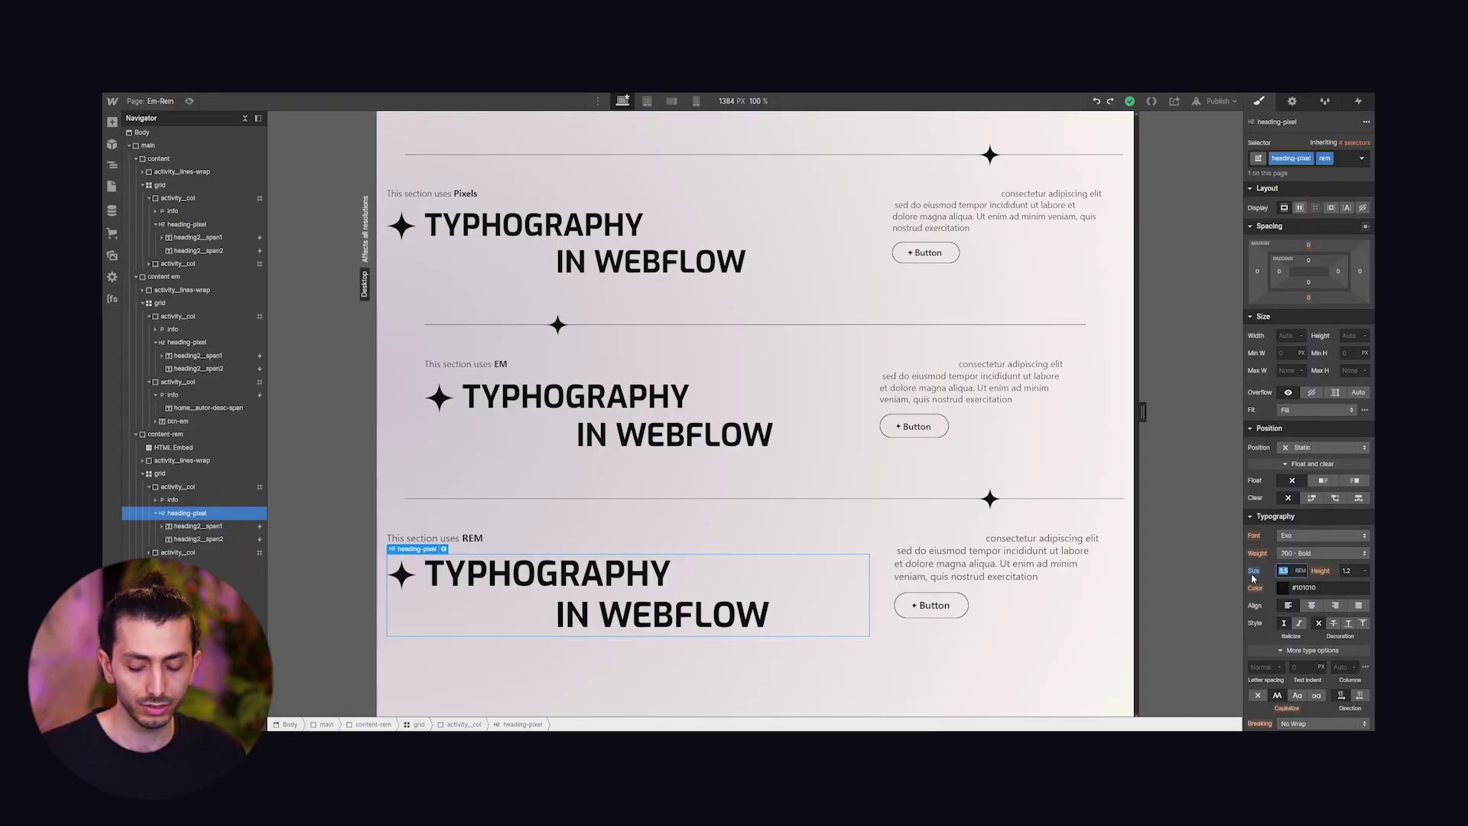
{"action": "left_click", "coordinate": [1255, 574], "text": "alt"}
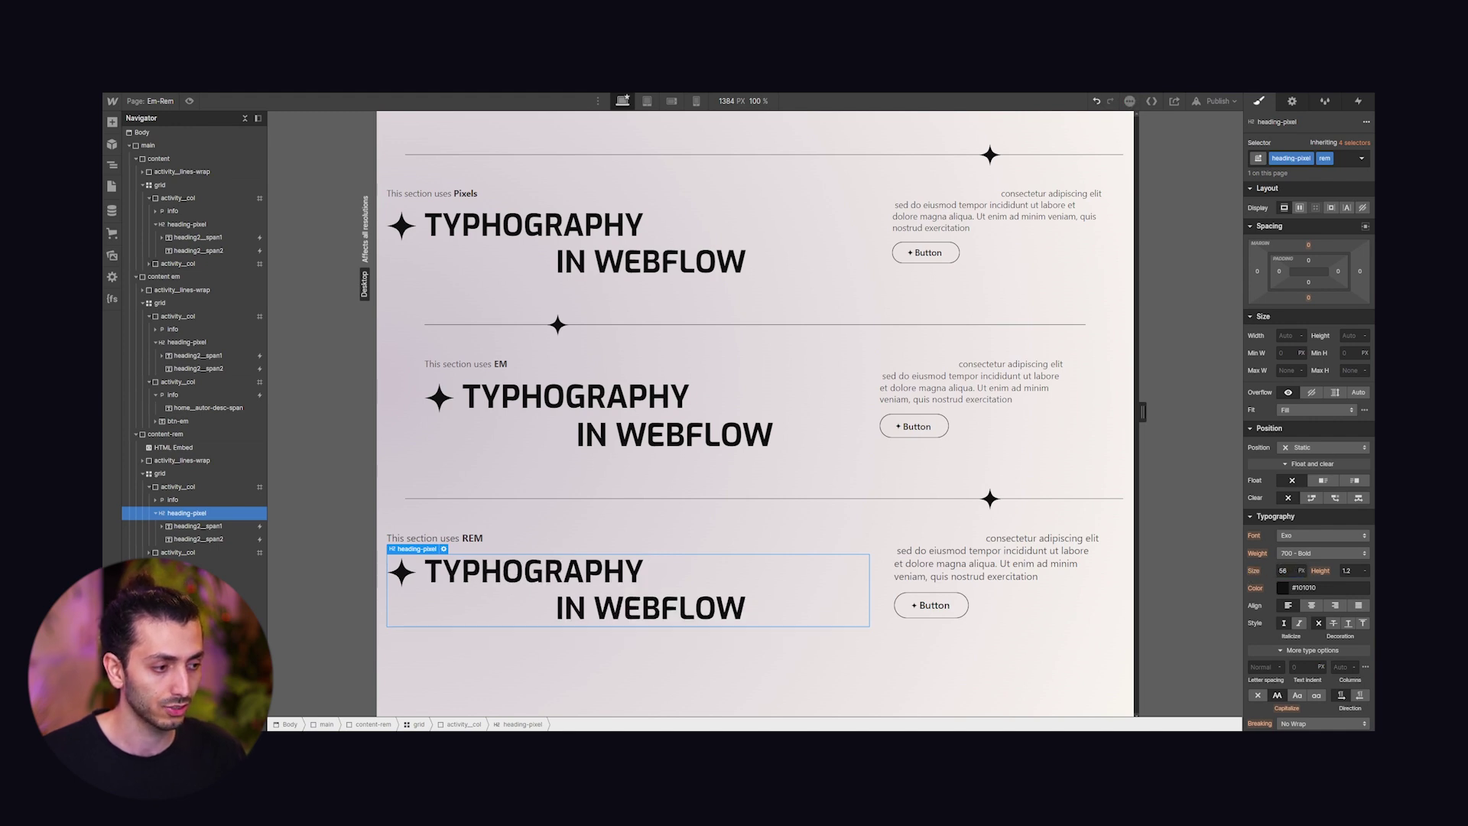
{"action": "left_click", "coordinate": [1284, 571]}
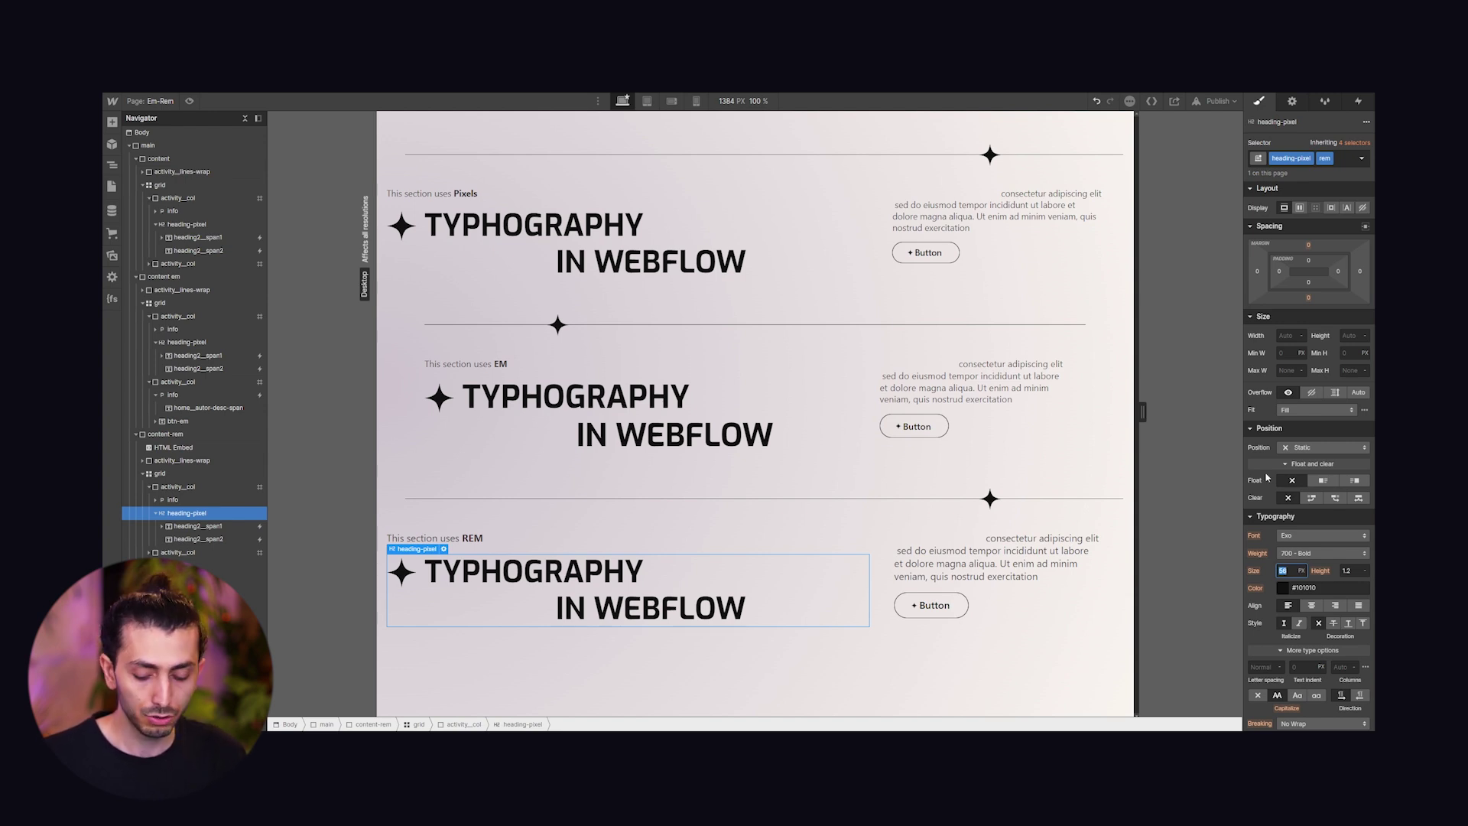
{"action": "type", "text": "72/16"}
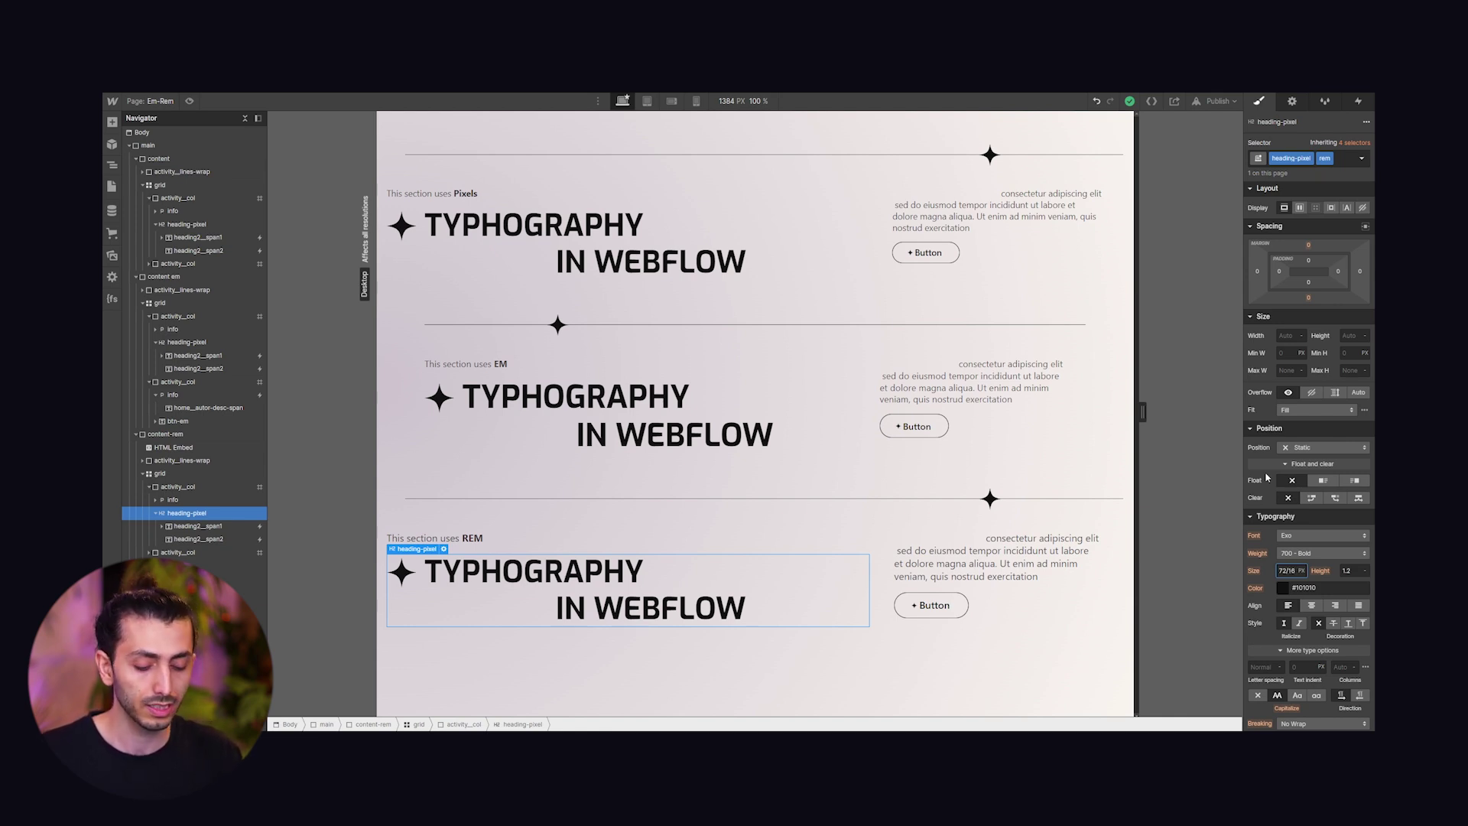
{"action": "type", "text": "re"}
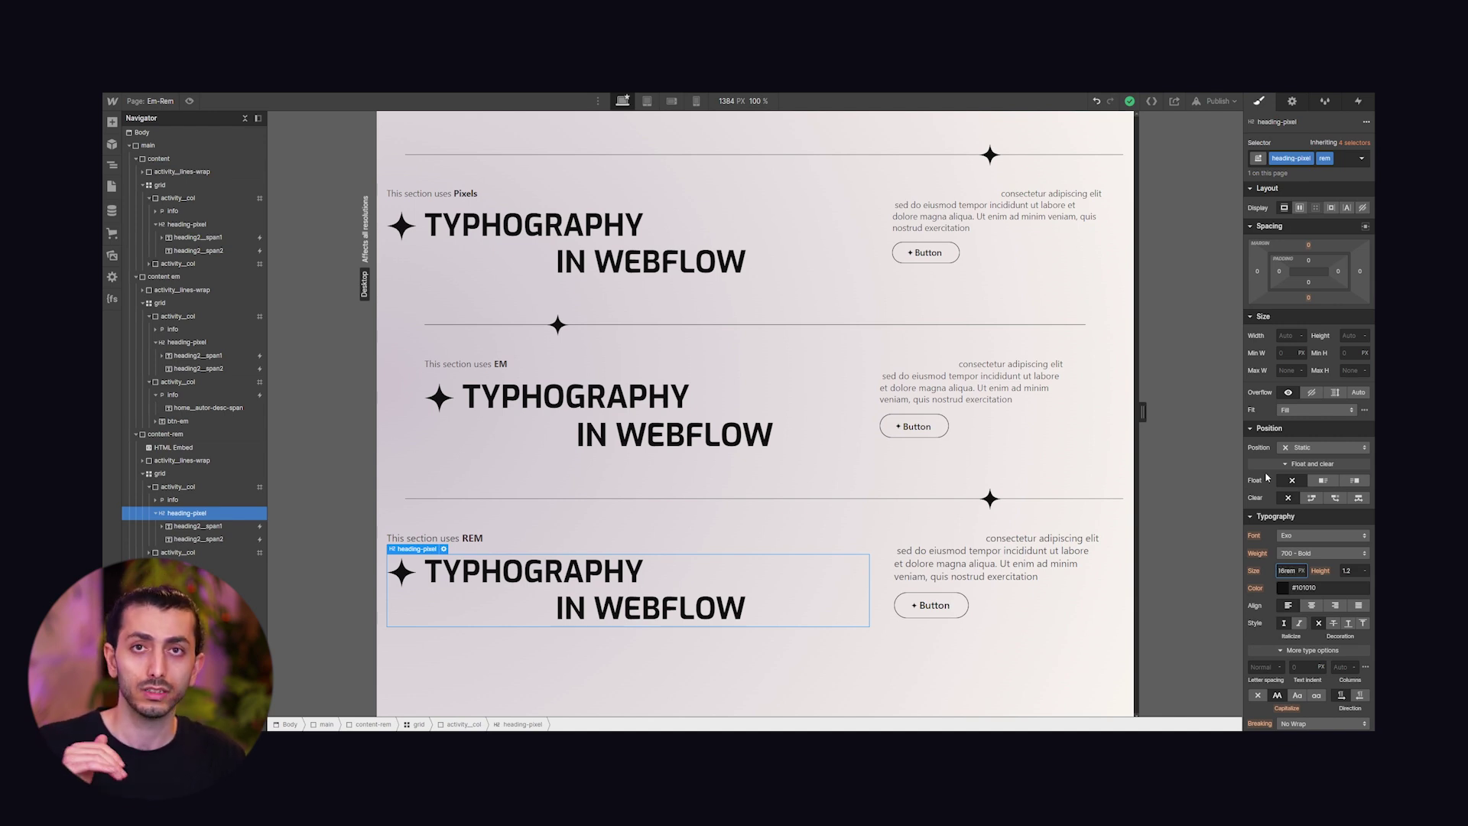
{"action": "key", "text": "Return"}
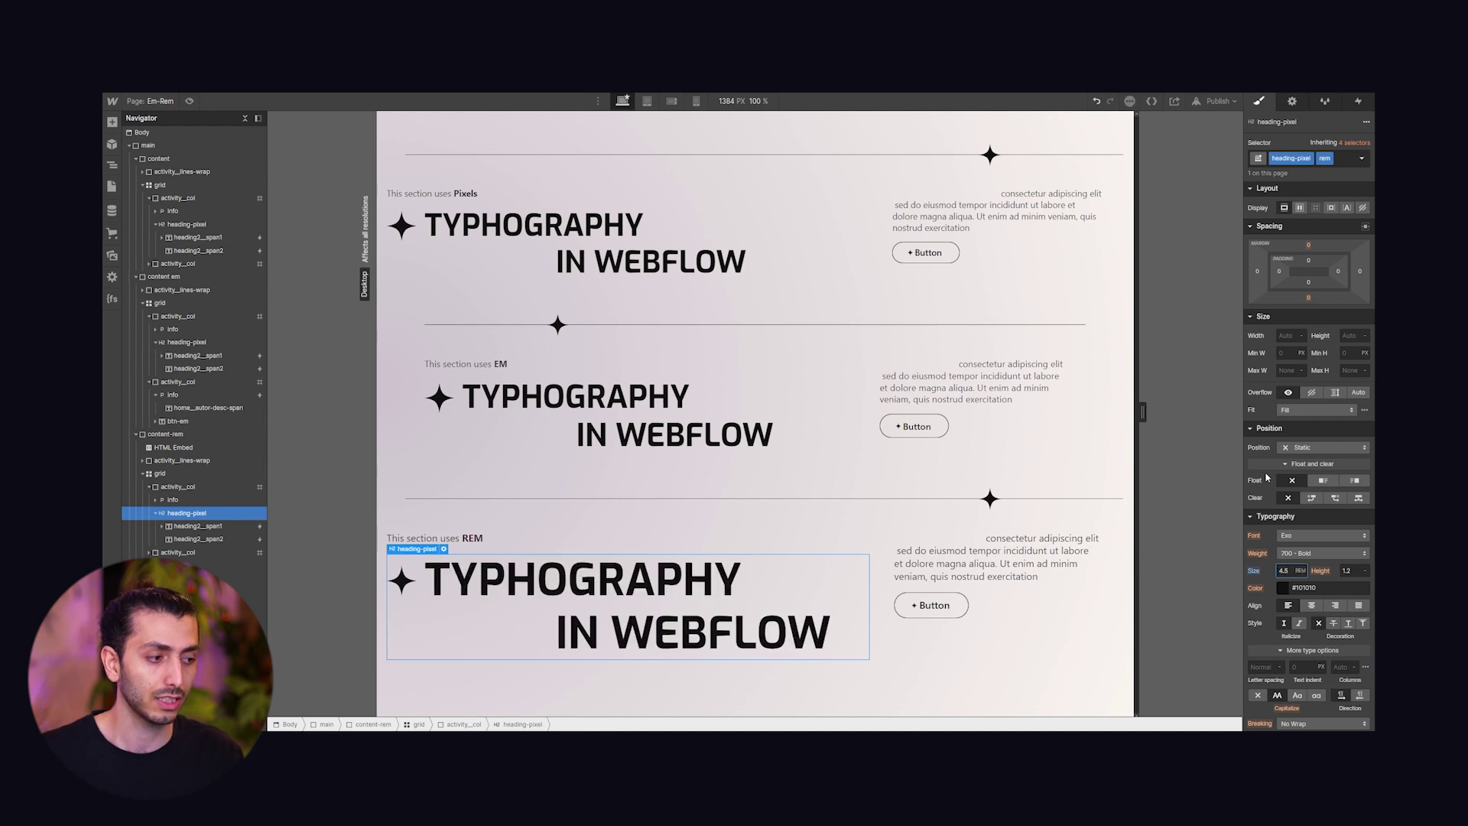